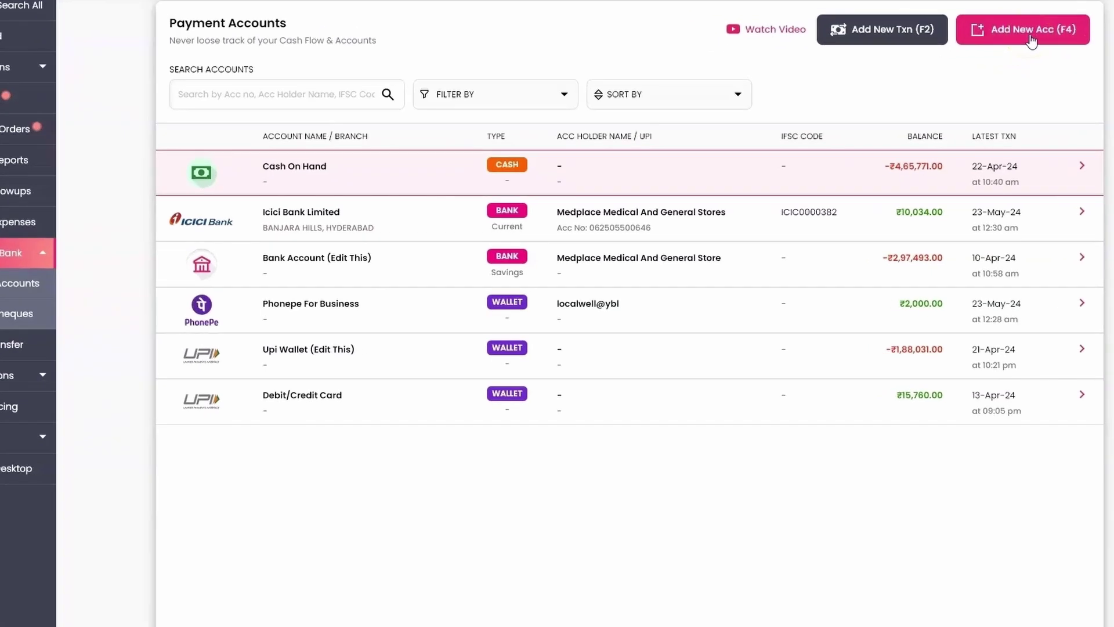
Look over the Bank, Wallet and EDC account types, then open a blank Bank Account form.
key("F4")
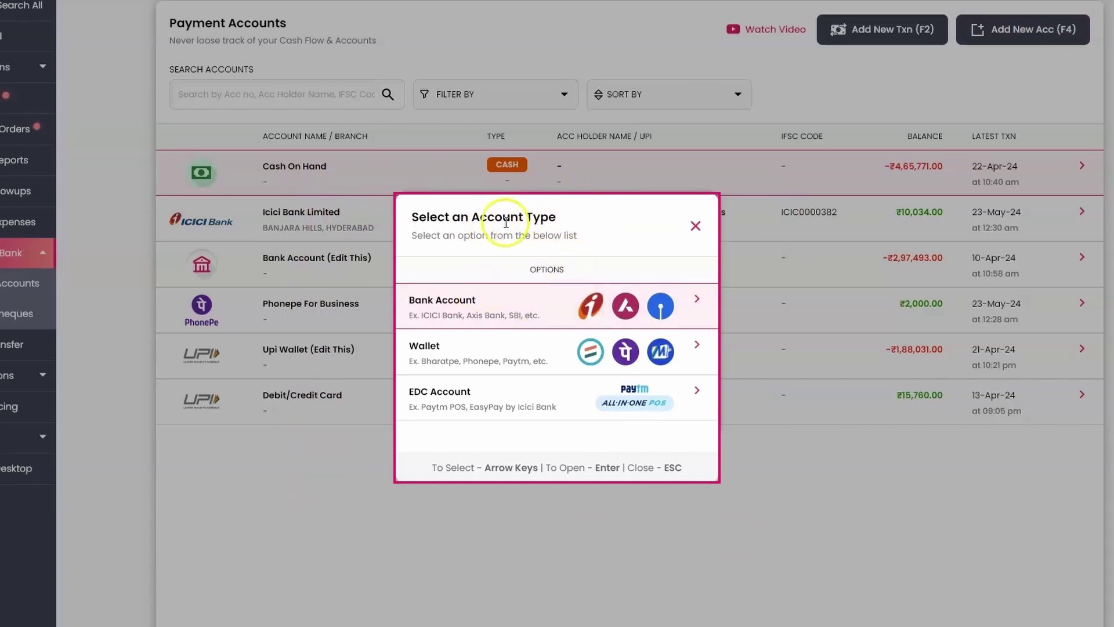
left_click(411, 313)
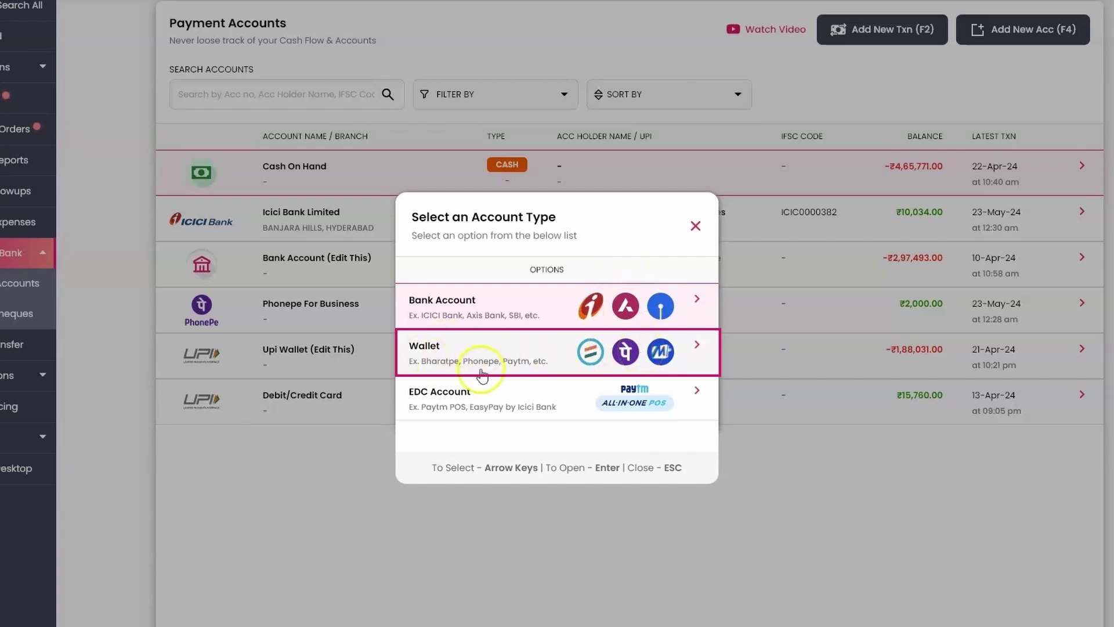
left_click(418, 358)
left_click(451, 400)
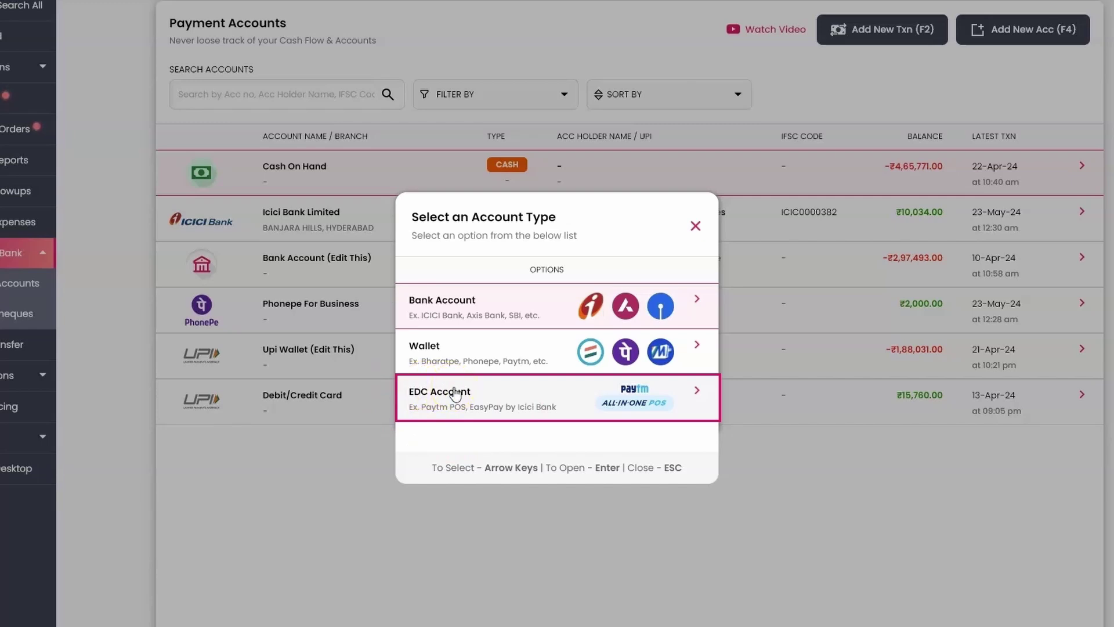
key("Up")
key("Up")
key("Return")
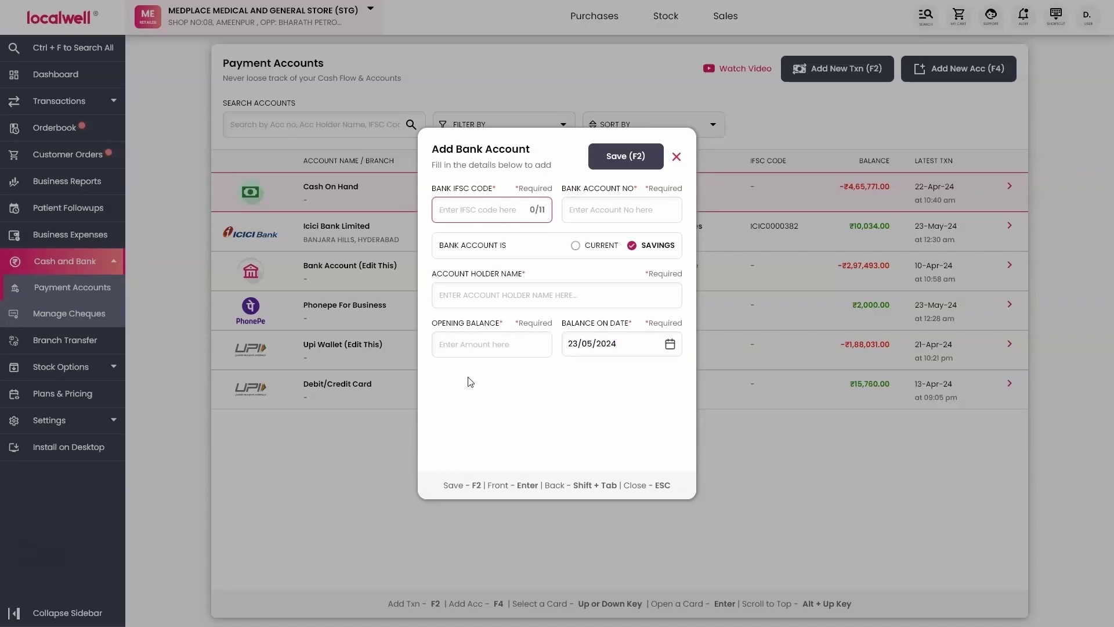
Enter IFSC SBIN0001618 and the account number, and make it a Current account.
type("SBIN0001618")
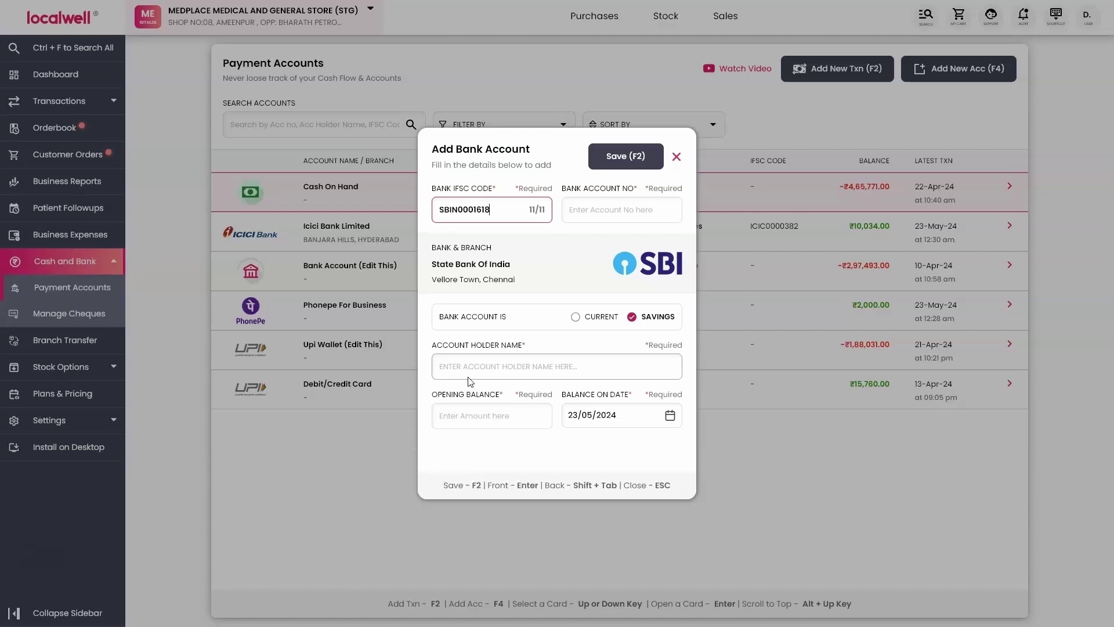
key("Return")
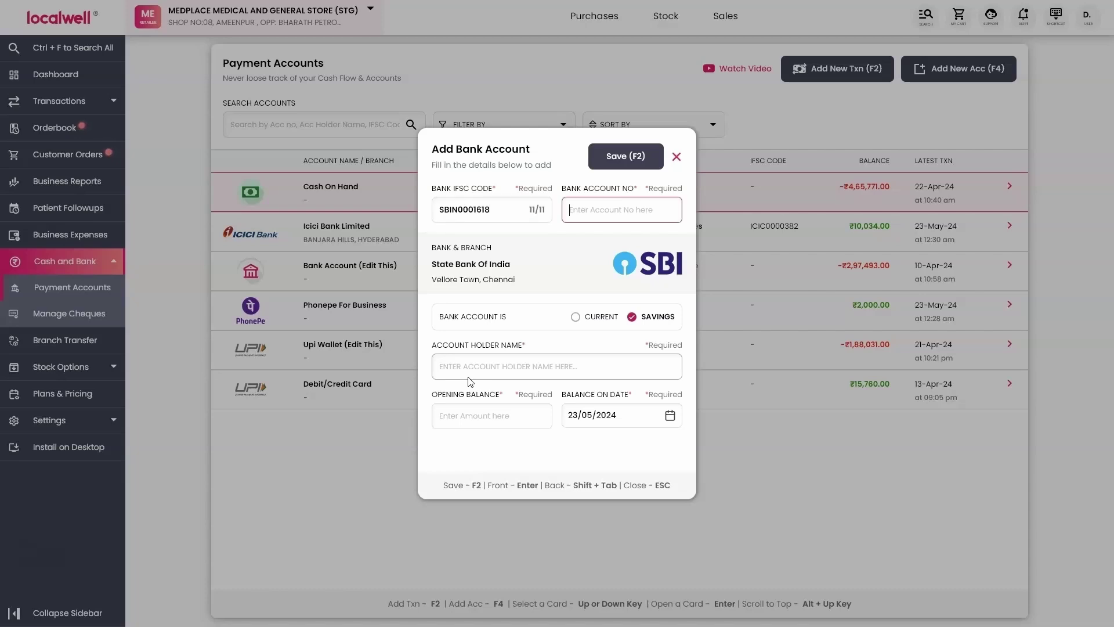
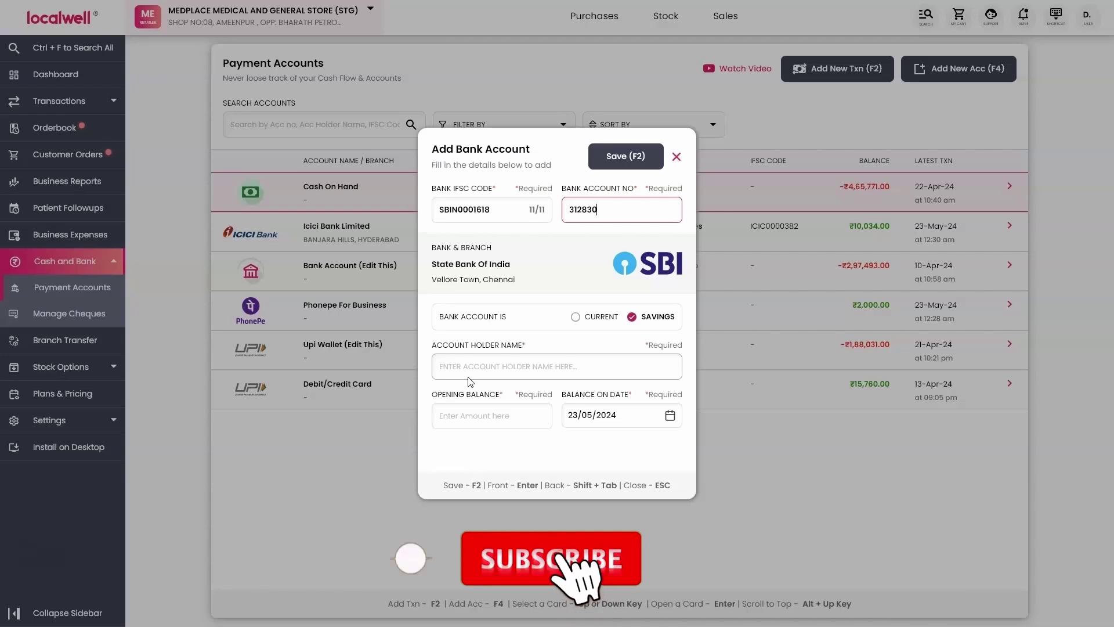
key("Return")
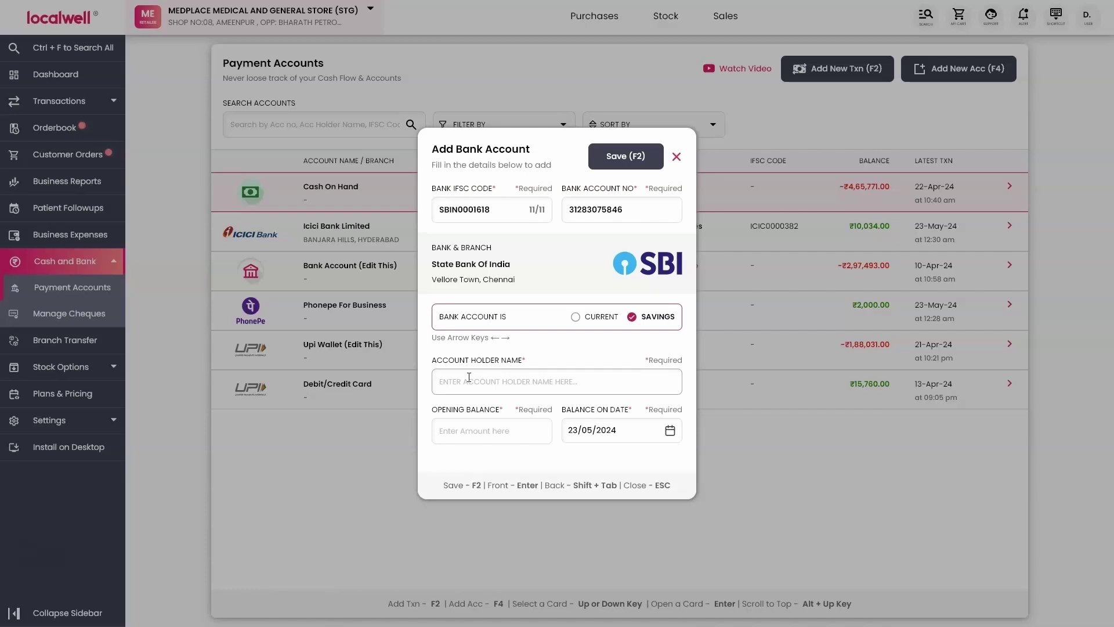
key("Left")
key("Return")
Enter the store's name as account holder, set a 12000 opening balance, and save the account.
type("MEDPLAVE")
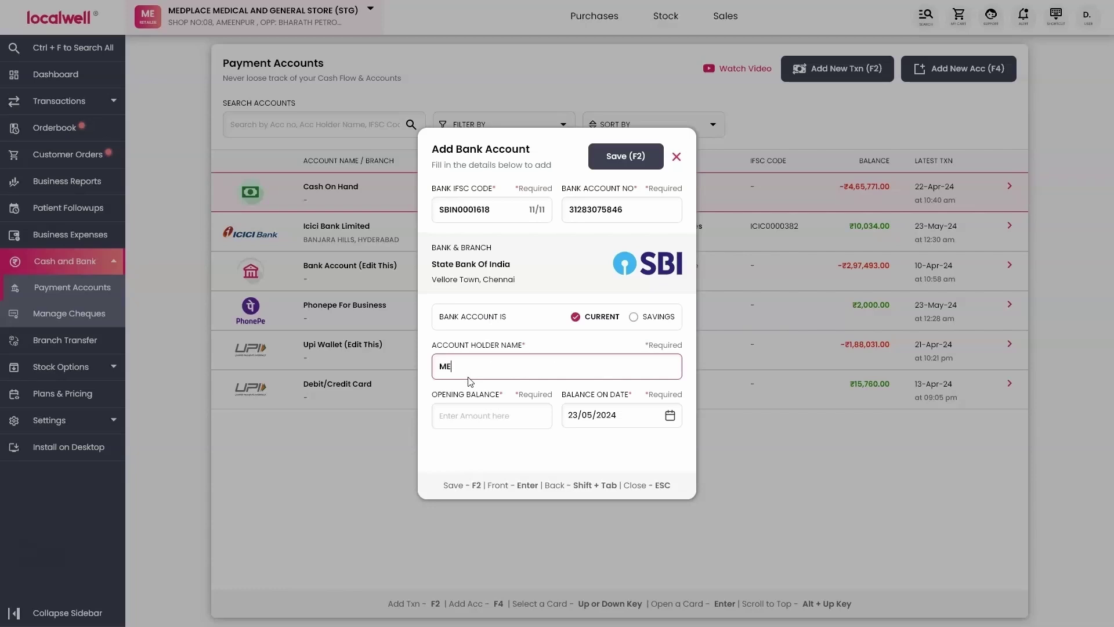
key("BackSpace")
key("BackSpace")
type("CE MEDICAL AND GENE")
key("BackSpace")
key("BackSpace")
key("BackSpace")
key("BackSpace")
type("GENERAL STORE")
key("Return")
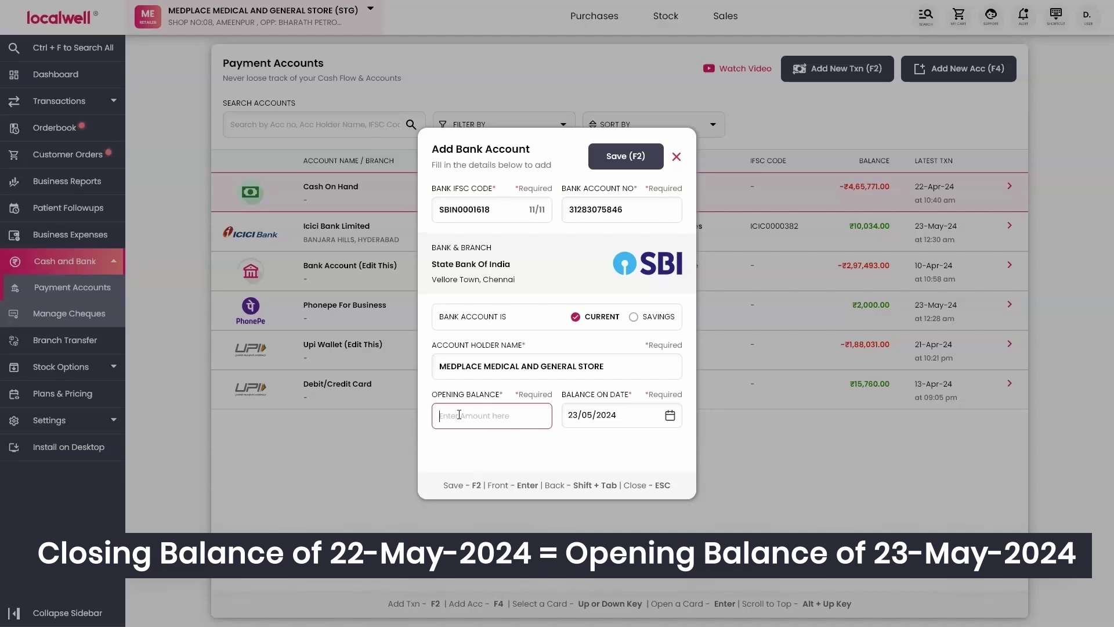
type("12000")
key("F2")
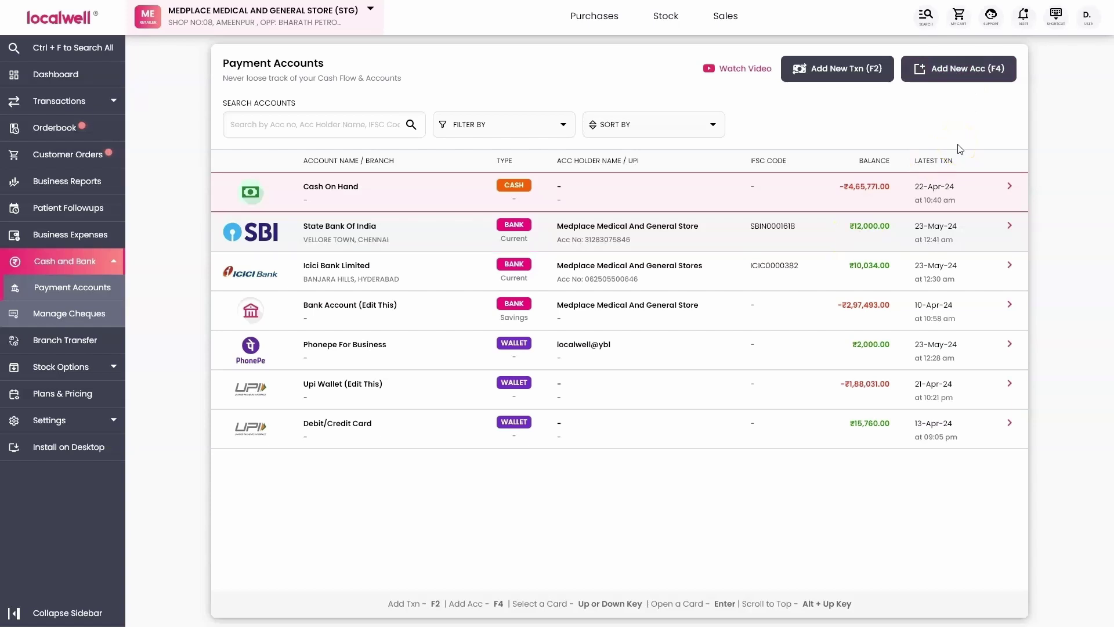
Start a new Wallet account and enter its UPI address.
key("F4")
key("Down")
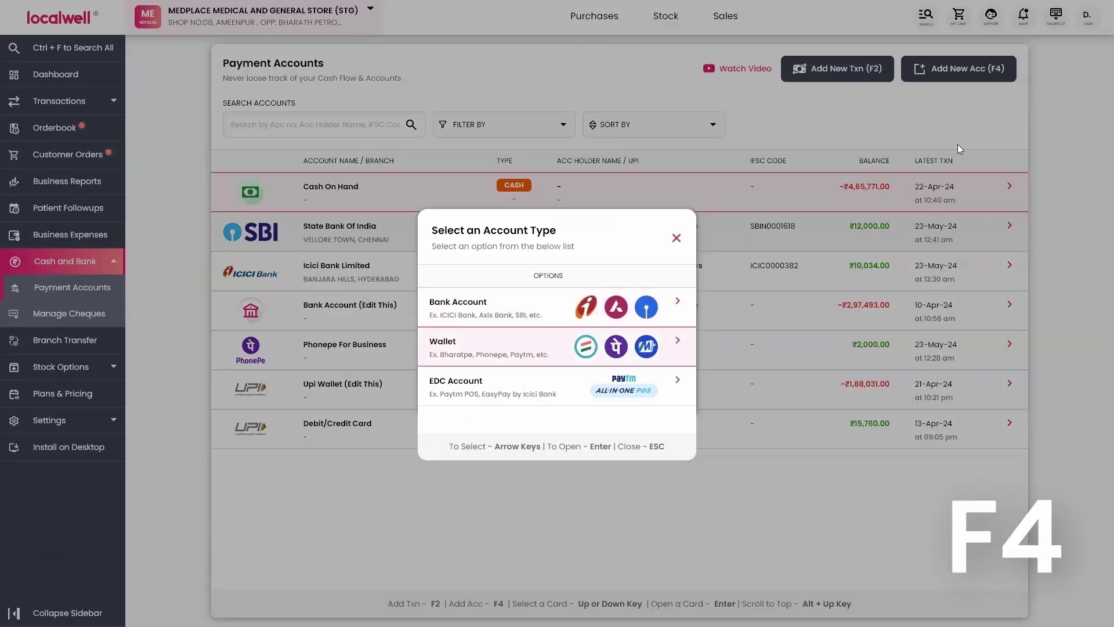
key("Return")
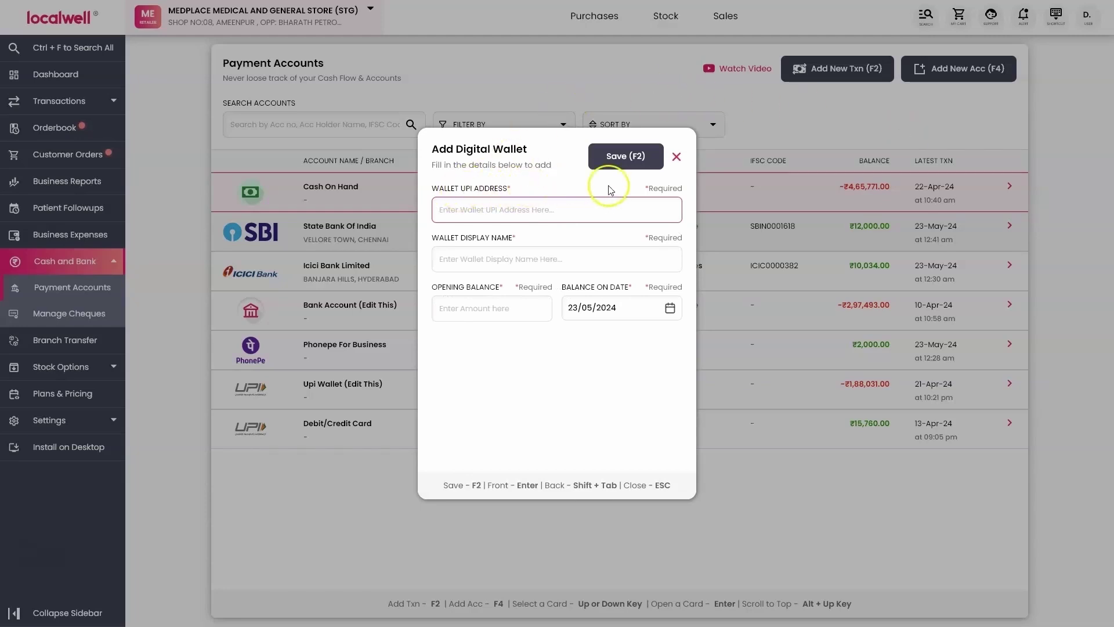
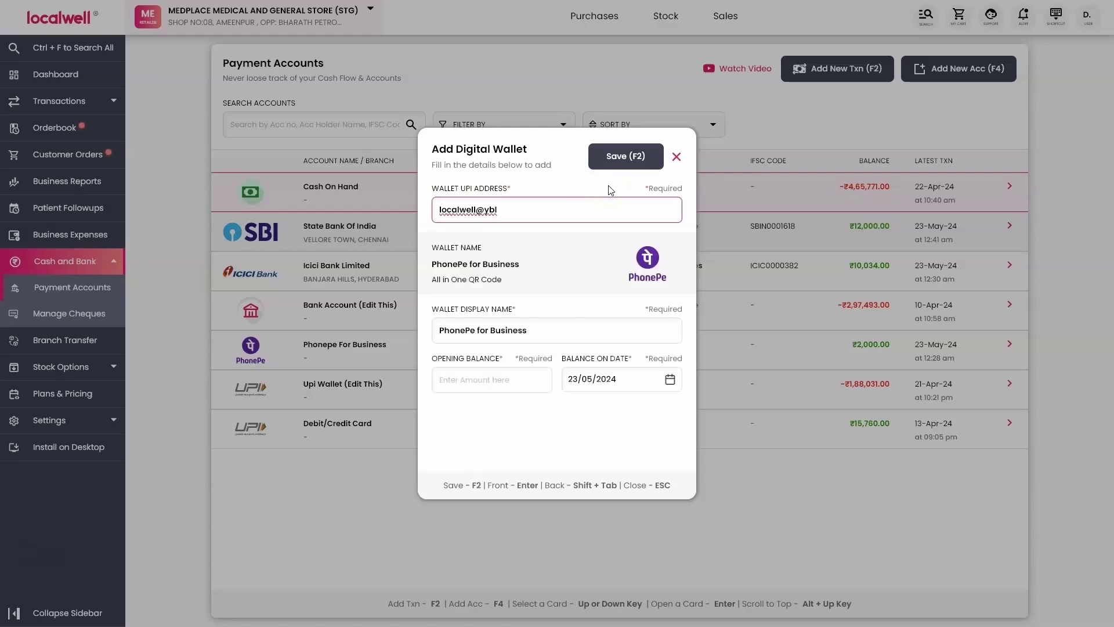
key("Tab")
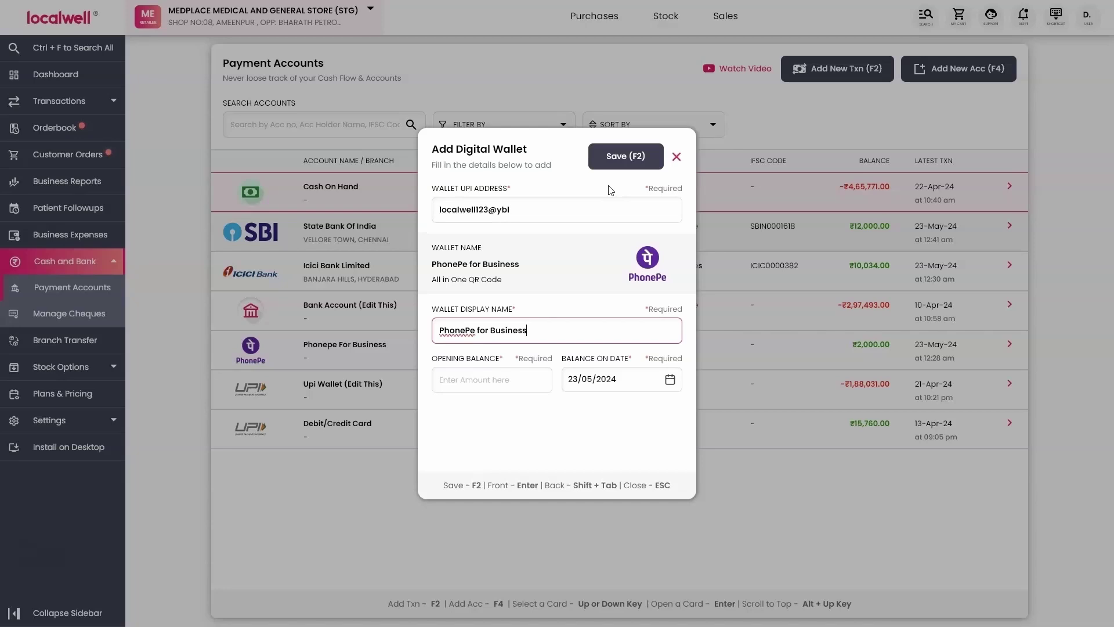
Name the wallet 'Phonepe UPI Wallet' with a 2500 opening balance and save it.
key("ctrl+a")
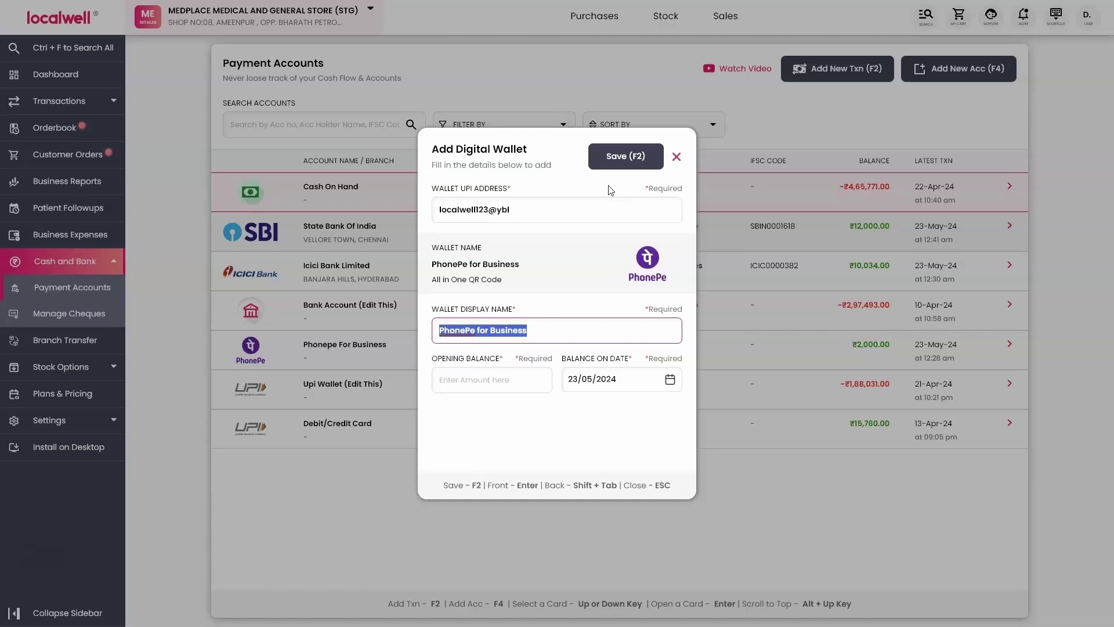
type("Phone")
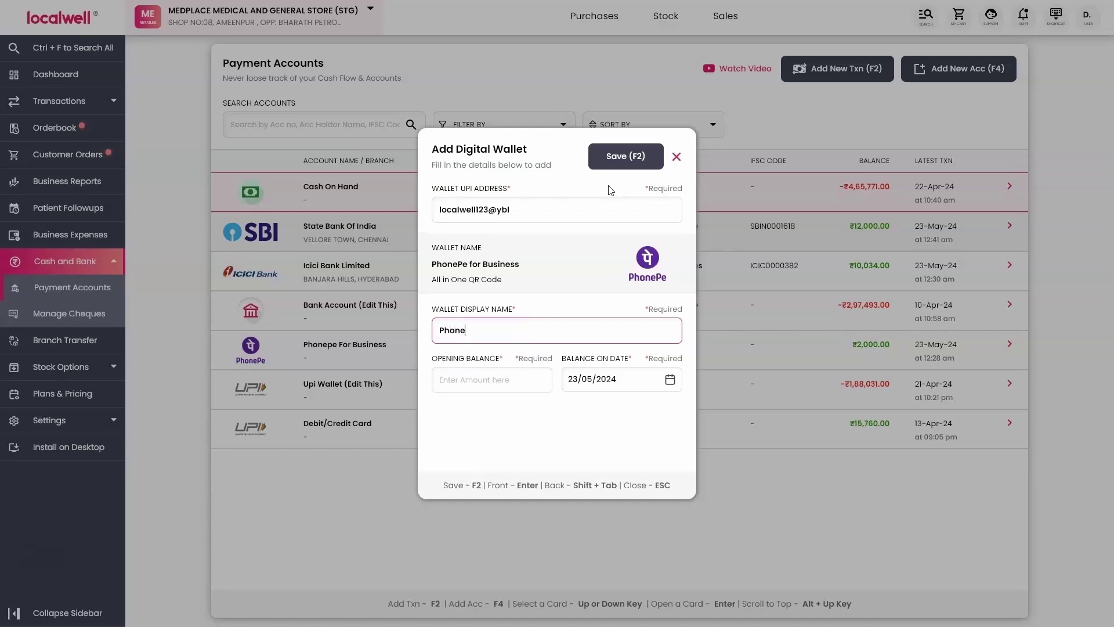
type("pe UPI Wallet")
key("Return")
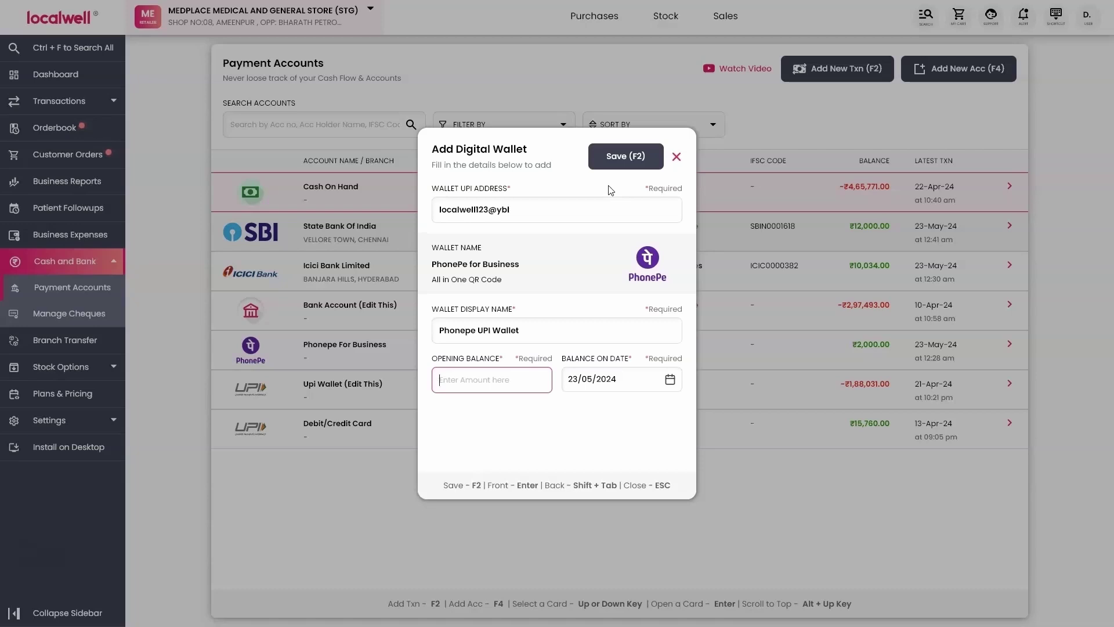
type("2500")
key("Return")
key("Return")
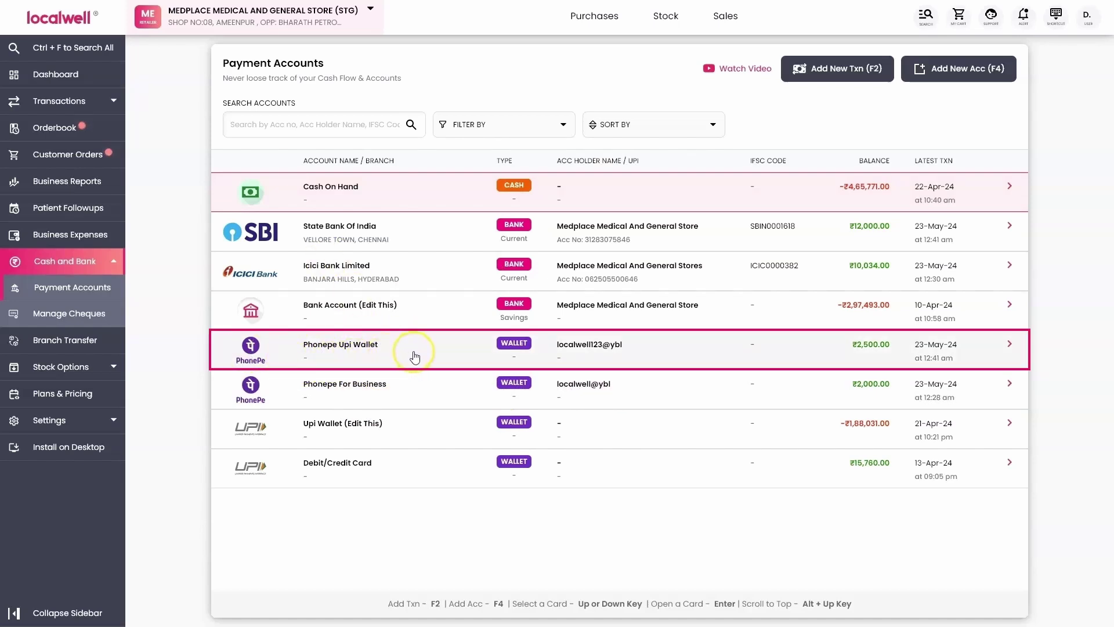
left_click(322, 246)
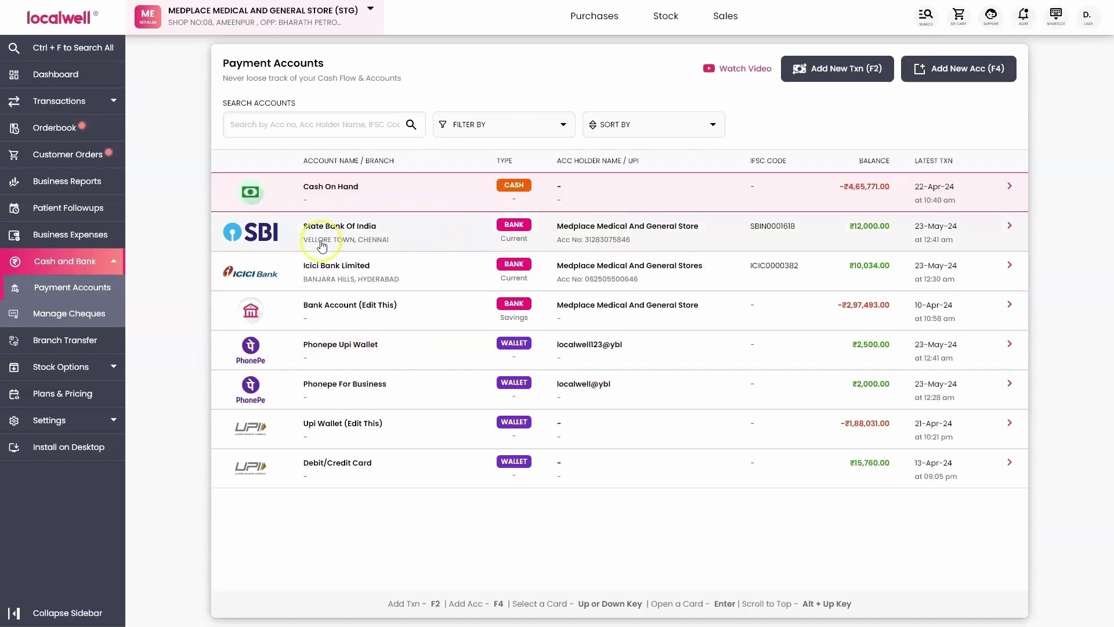
Bill 3 of Dolo 650 Tab (batch DOBS3333) to the chosen customer, totalling ₹101.
left_click(607, 70)
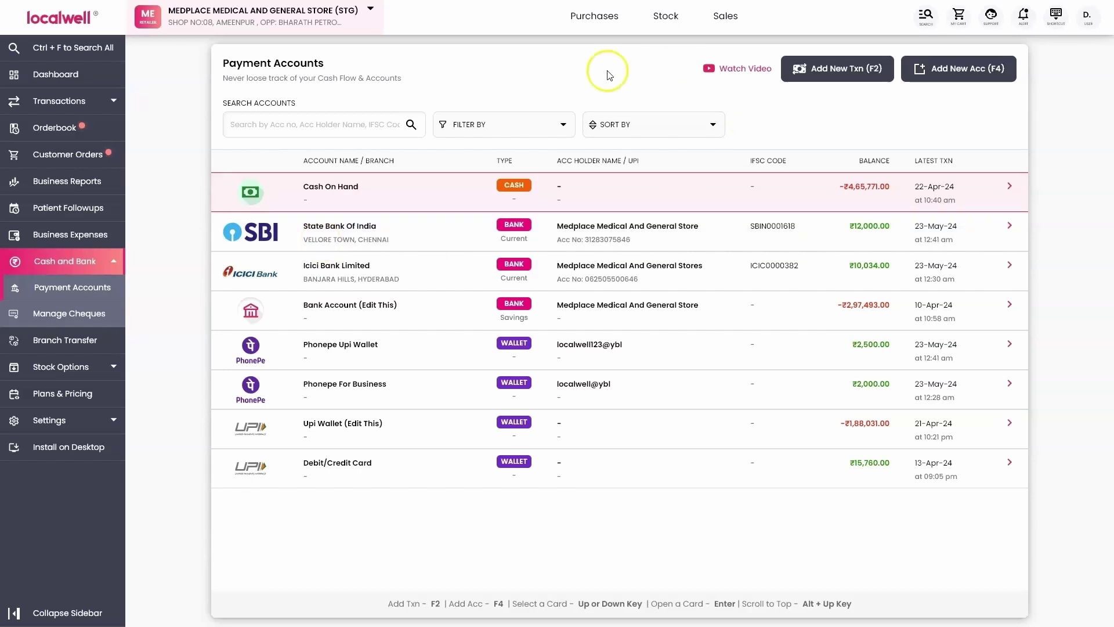
left_click(409, 240)
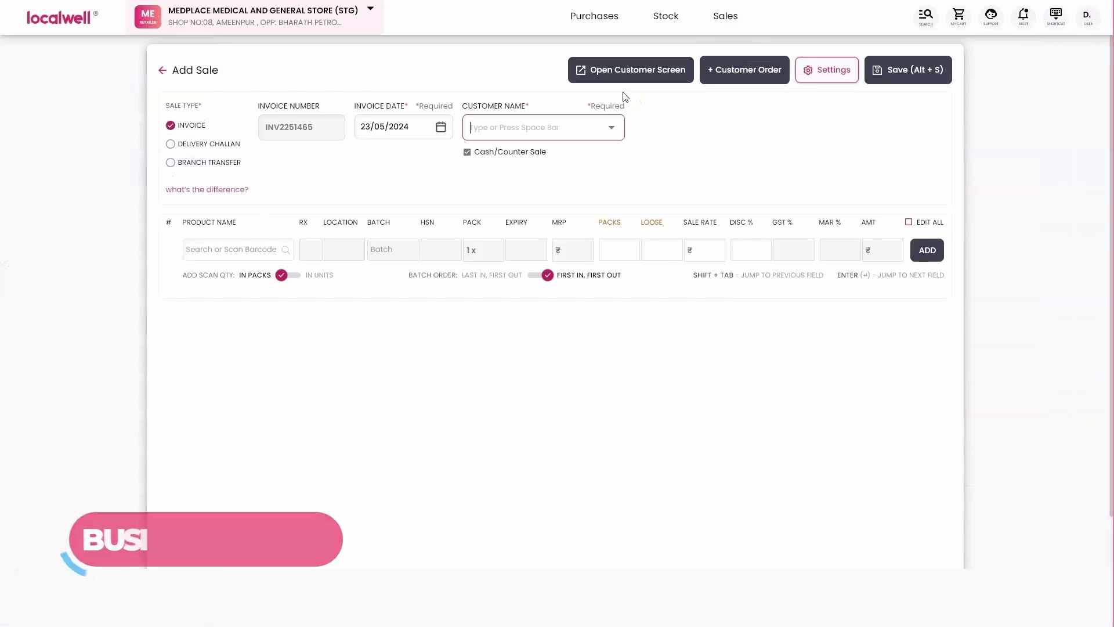
key("Down")
key("Return")
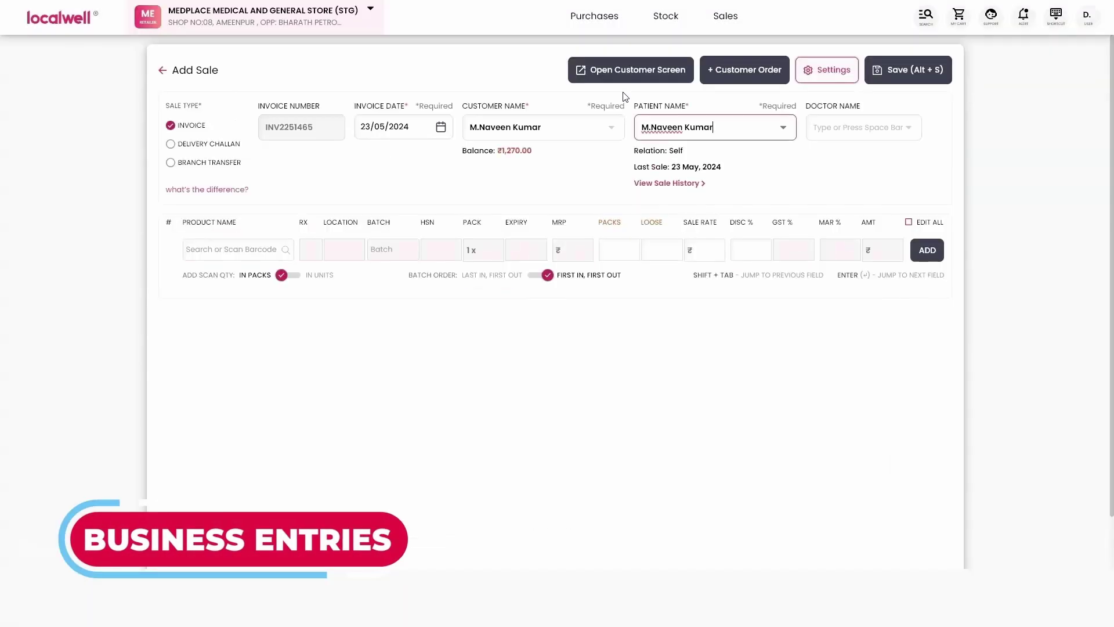
key("Return")
key("Return")
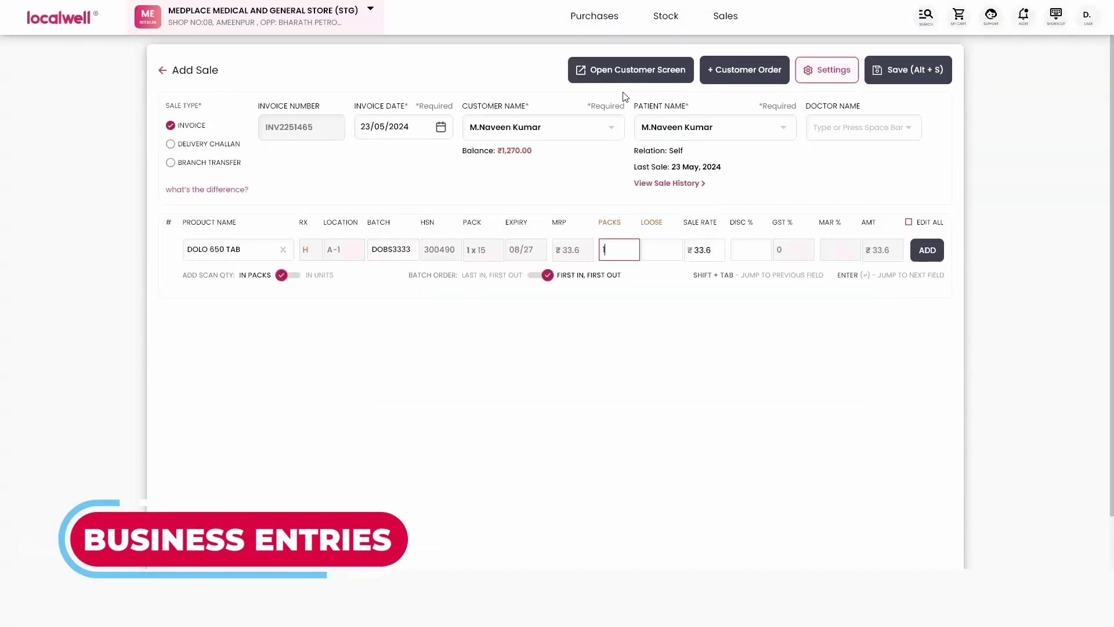
key("Return")
key("shift+Tab")
key("shift+Tab")
type("3")
key("Return")
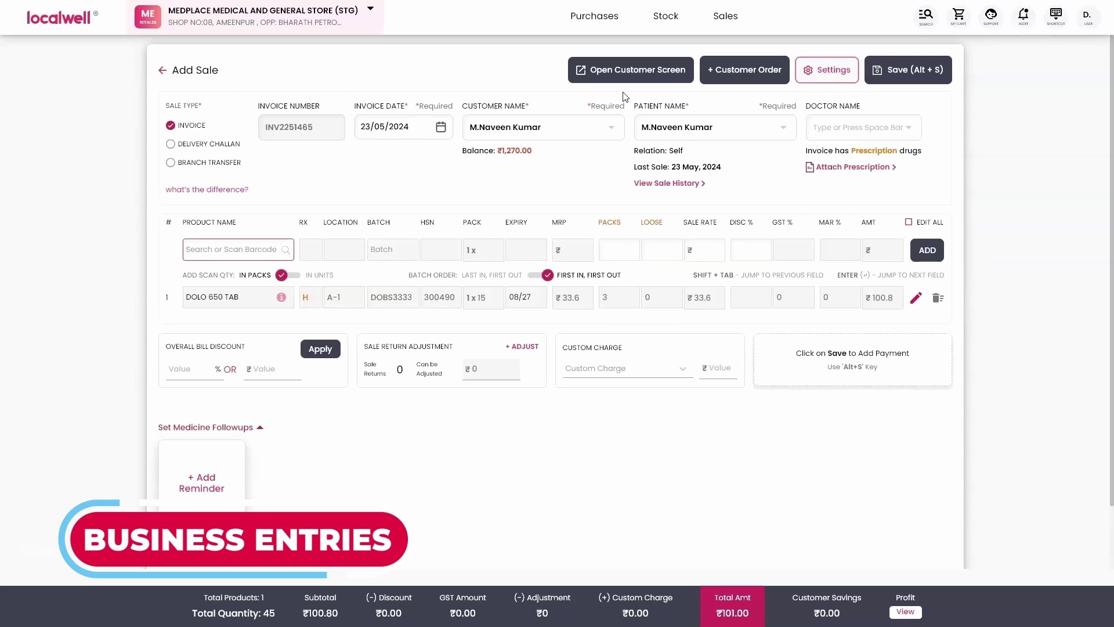
double_click(728, 613)
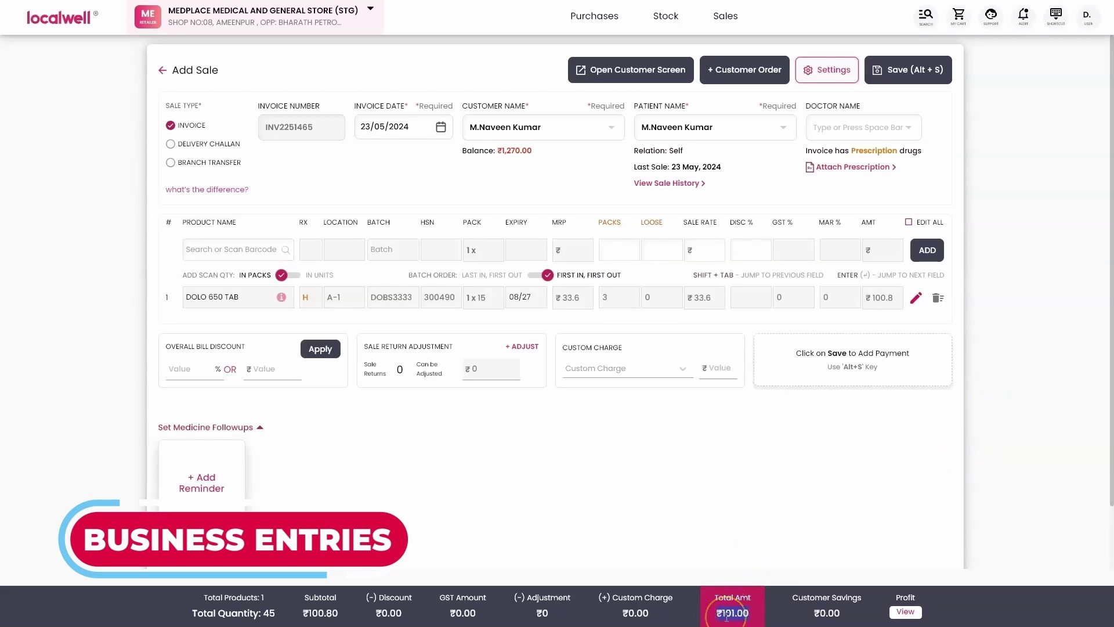
left_click(691, 480)
Save the sale and record the ₹101 paid through Phonepe Upi Wallet with its transaction reference.
key("alt+s")
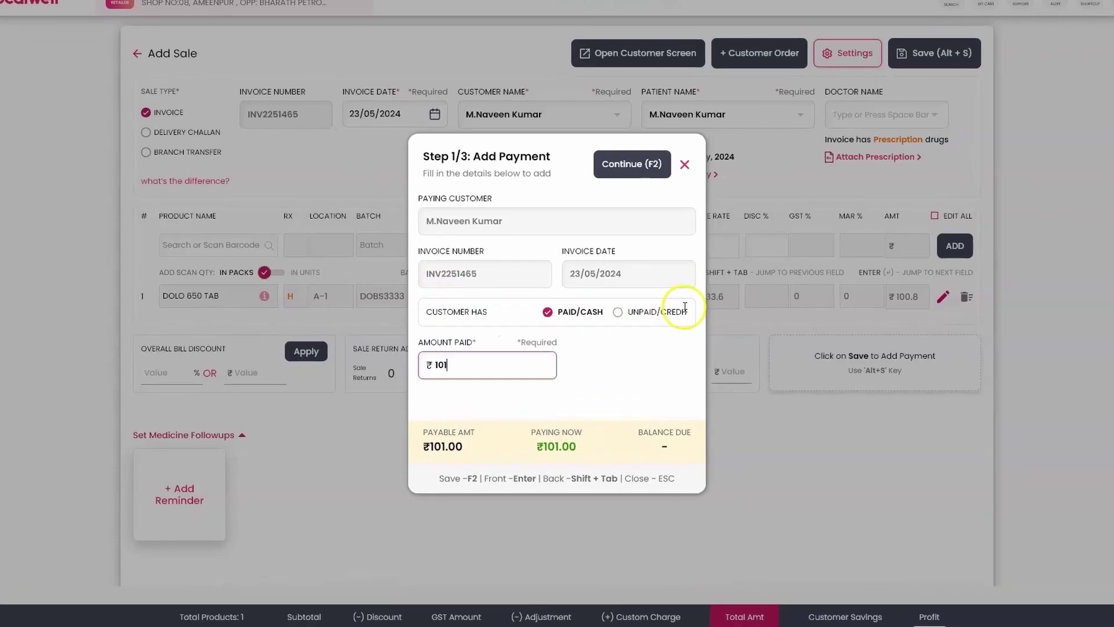
key("F2")
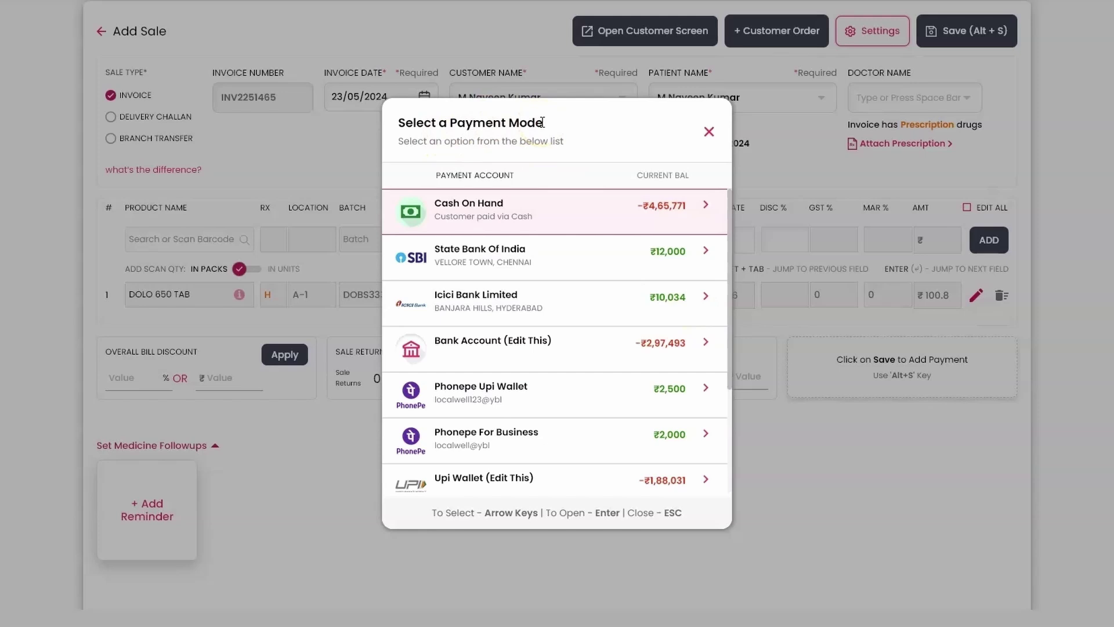
key("Down")
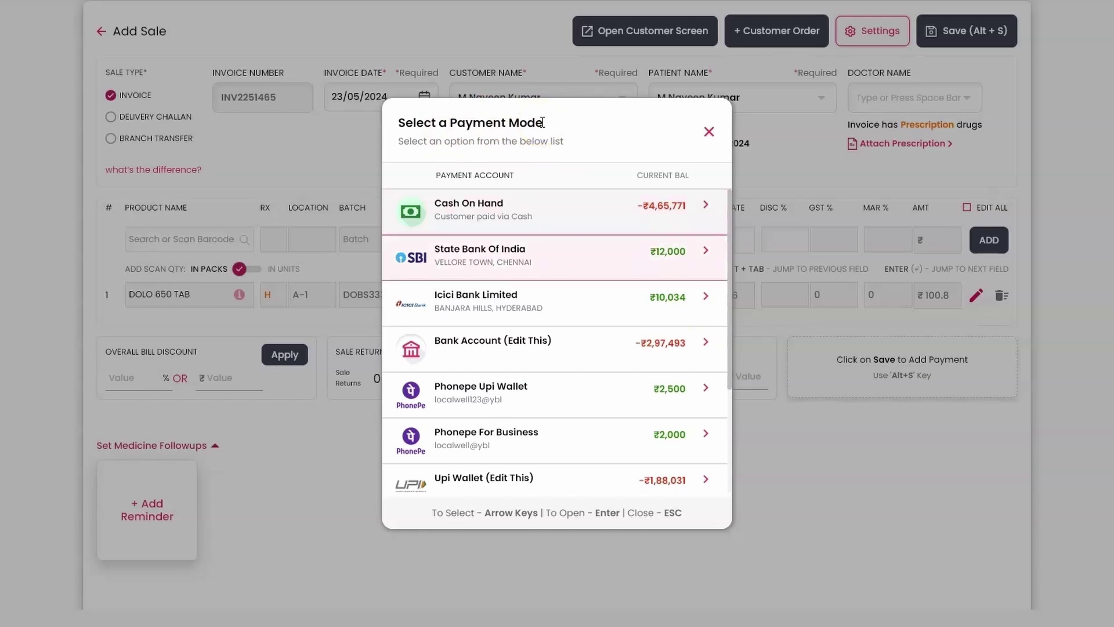
key("Down")
key("Down")
key("Down")
key("Down")
key("Up")
key("Return")
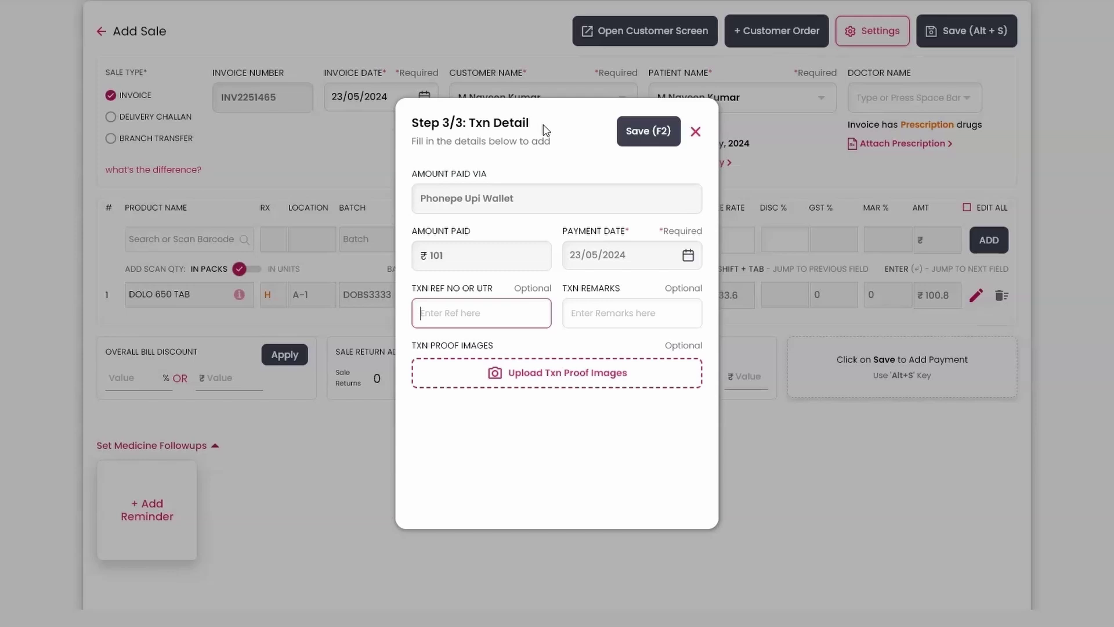
type("241234123")
key("Tab")
key("F2")
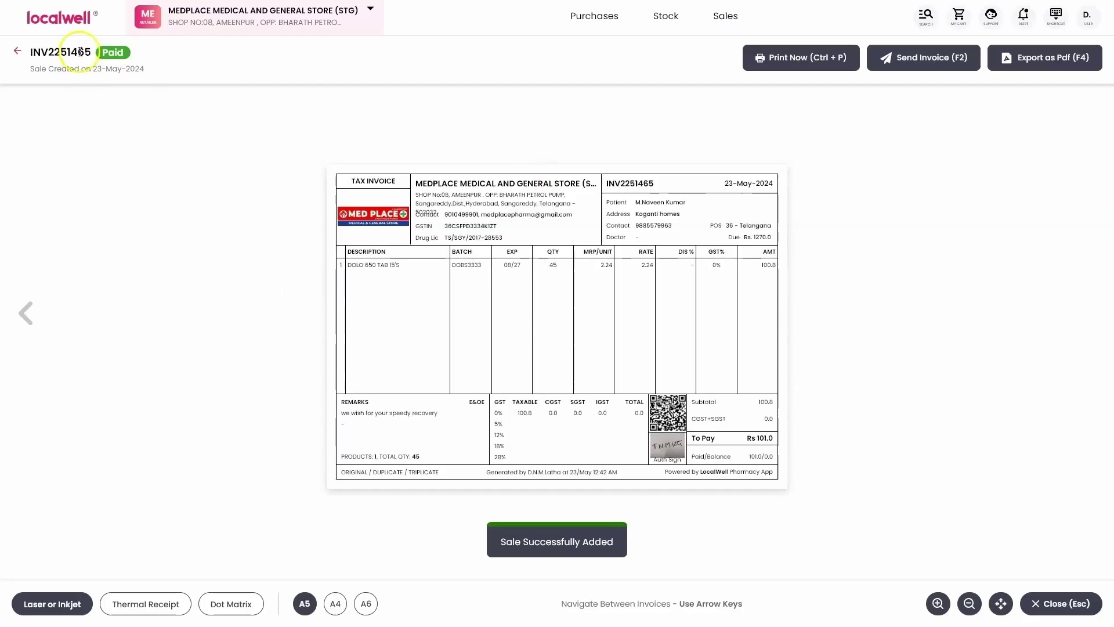
Check the Phonepe Upi Wallet transactions show a ₹2,601.00 balance, then go back to Payment Accounts.
left_click(65, 20)
left_click(80, 263)
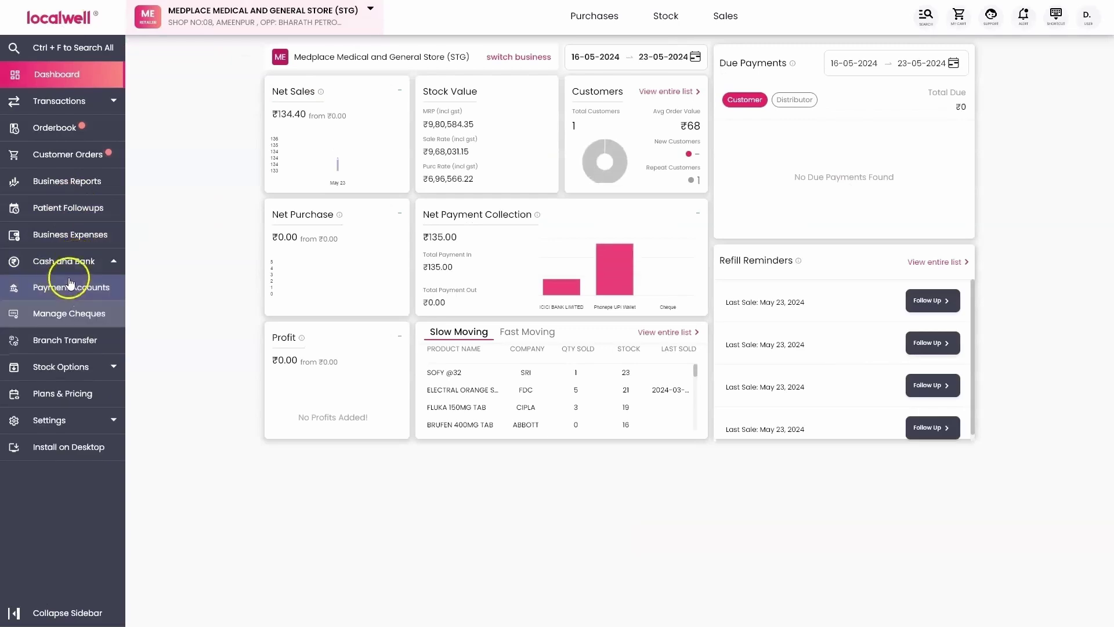
left_click(84, 286)
left_click(597, 350)
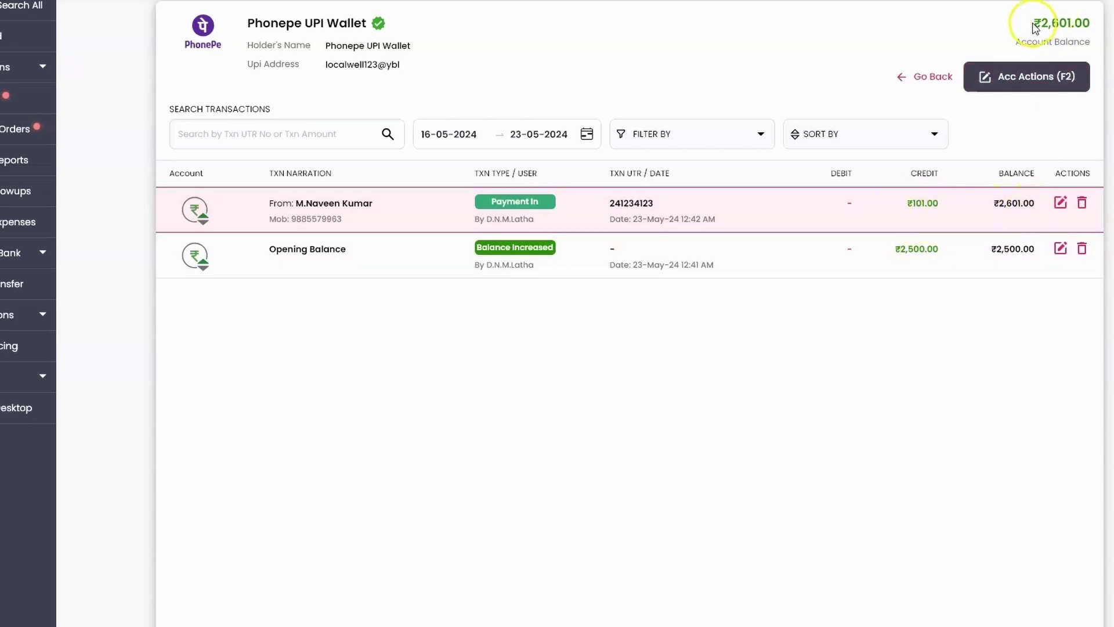
left_click_drag(1021, 23, 1105, 23)
left_click(1101, 26)
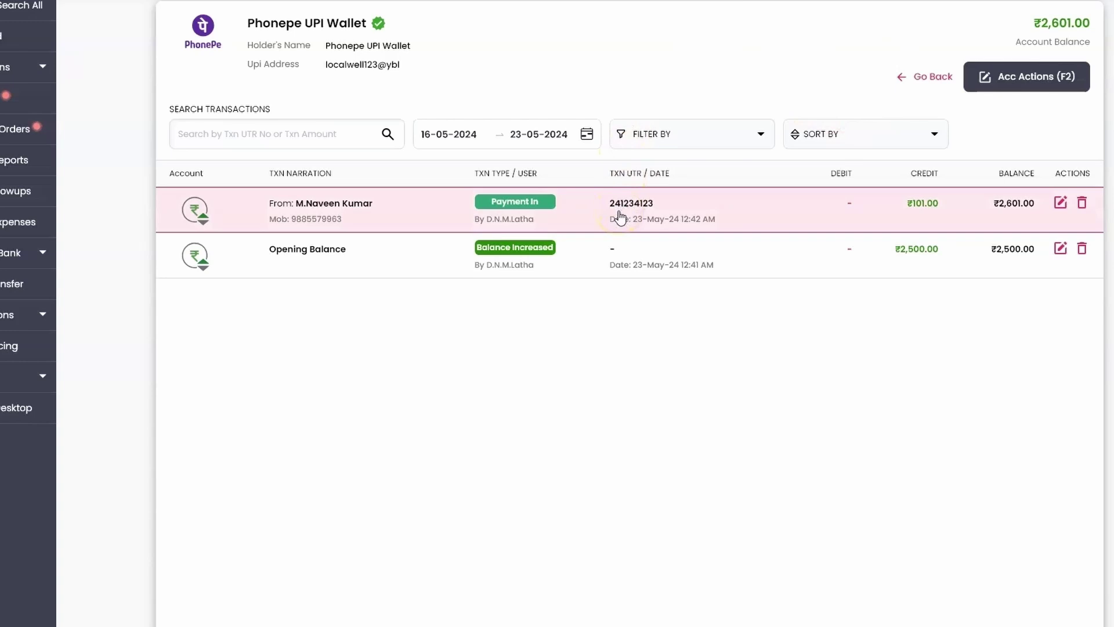
left_click(924, 78)
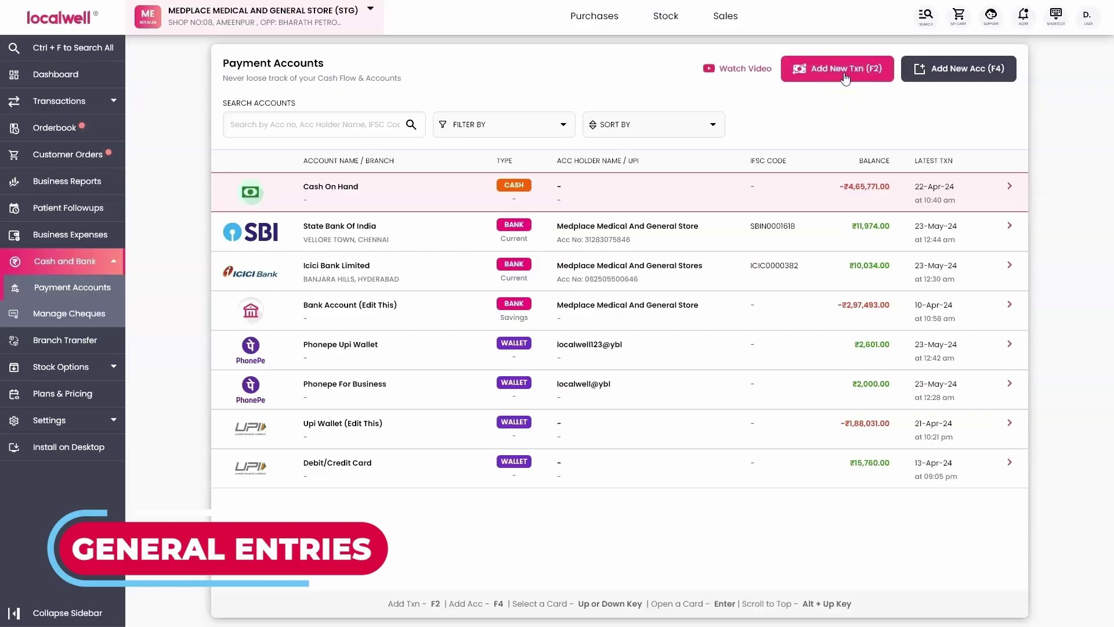
Start a new transaction of type Cash Withdrawn.
left_click(845, 77)
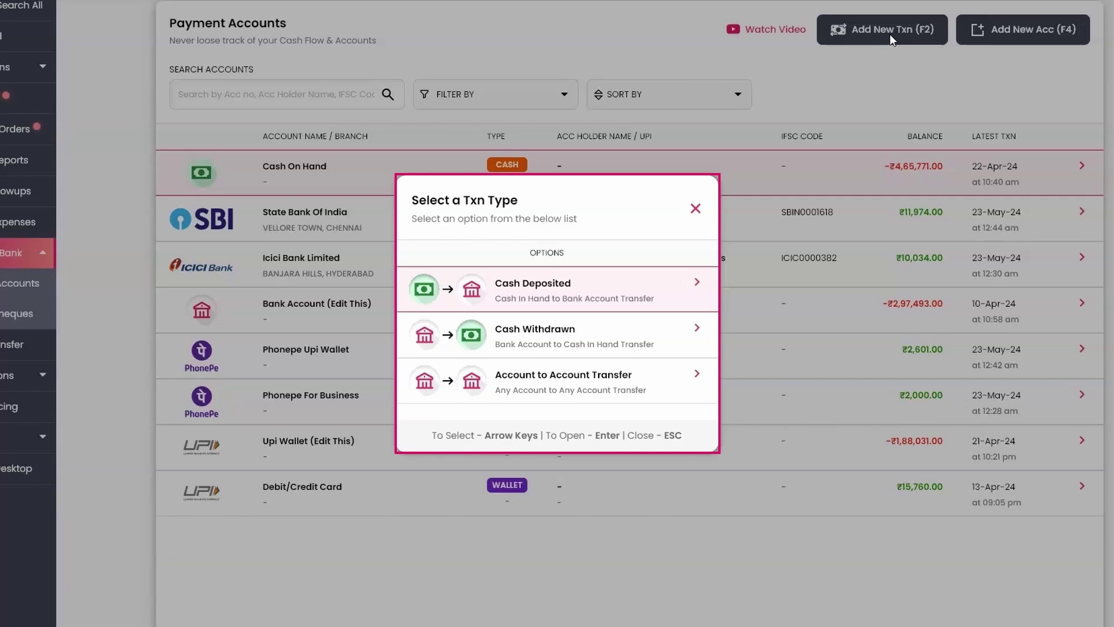
key("Down")
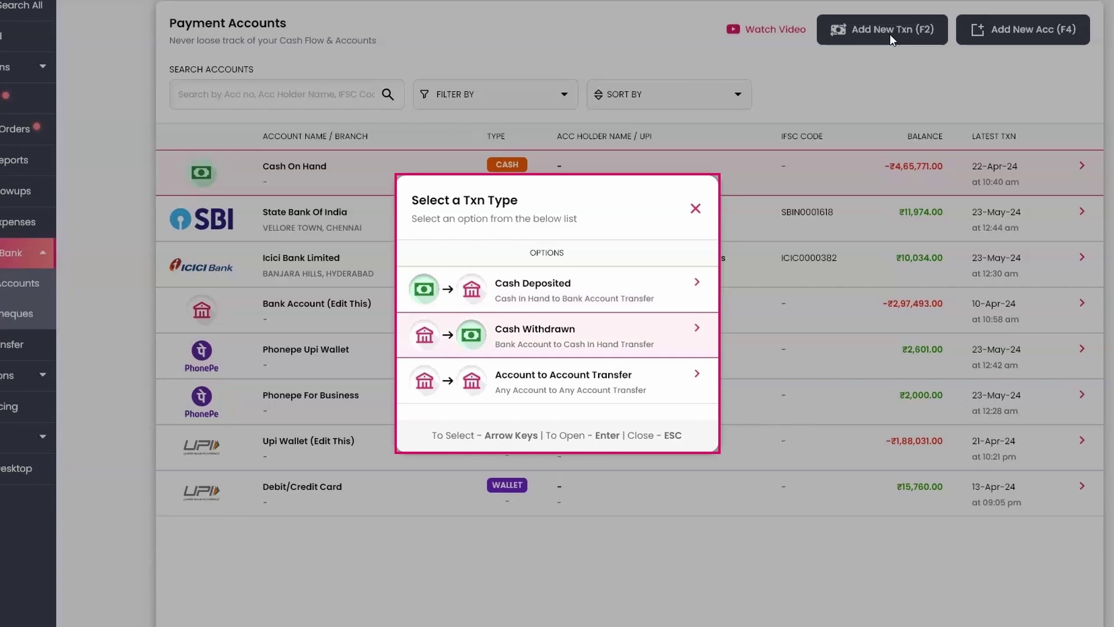
key("Down")
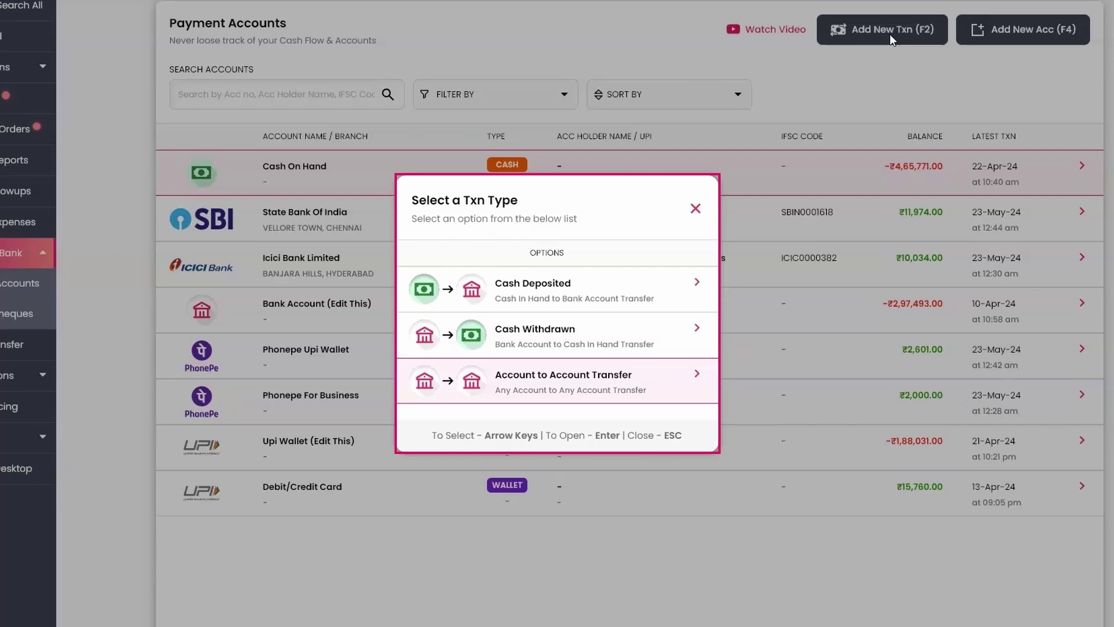
key("Up")
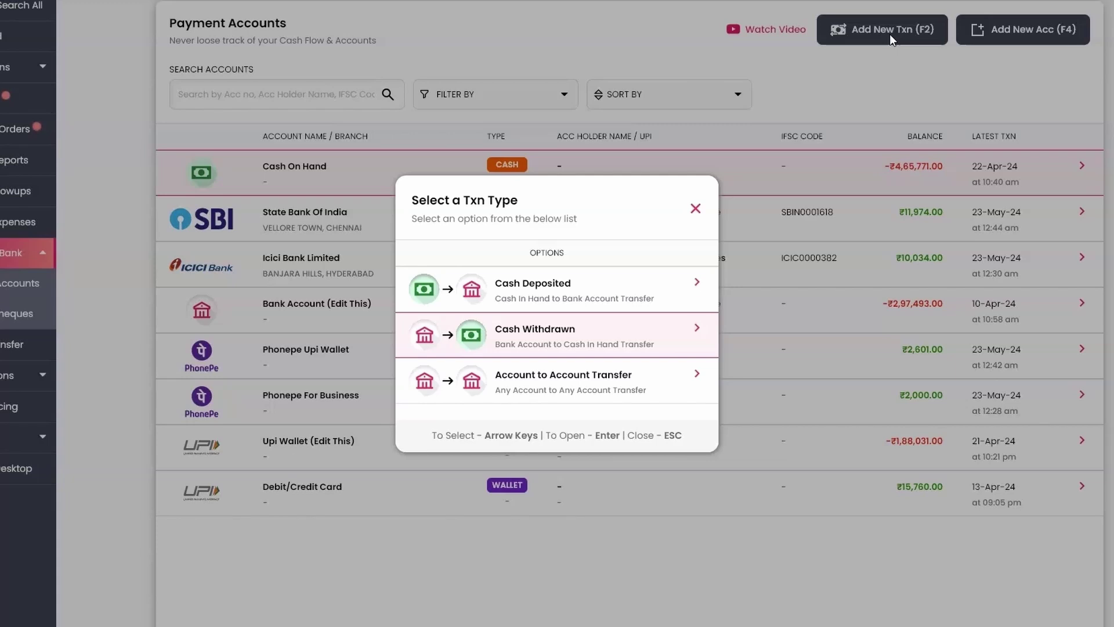
key("Return")
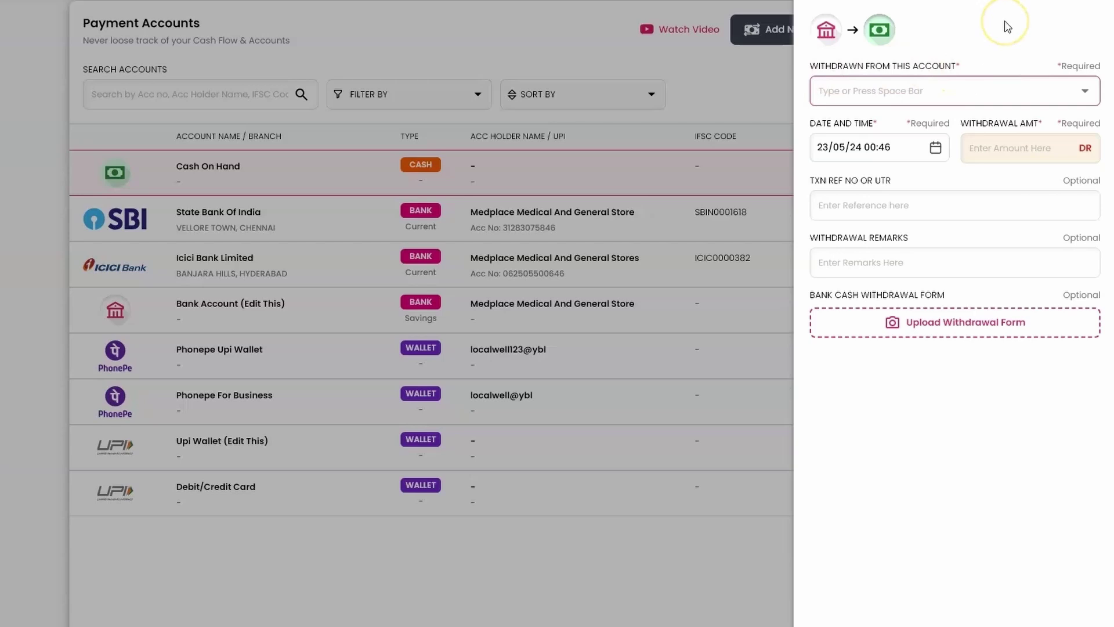
Pick State Bank of India as the withdrawal account and keep the date 23/05/24 00:46.
key("space")
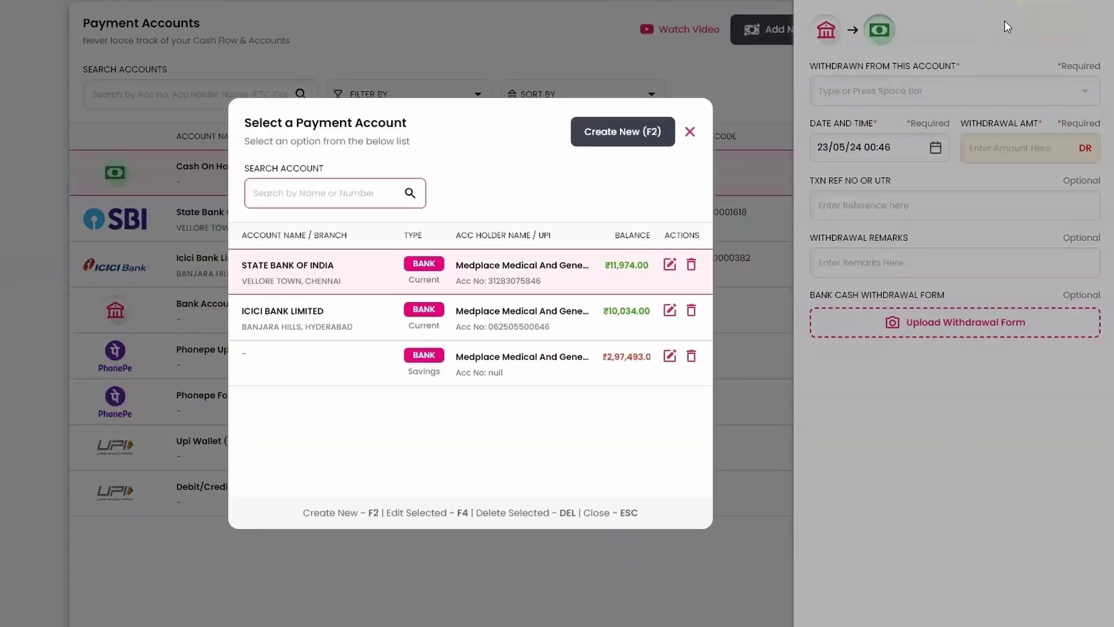
key("Down")
key("Up")
key("Return")
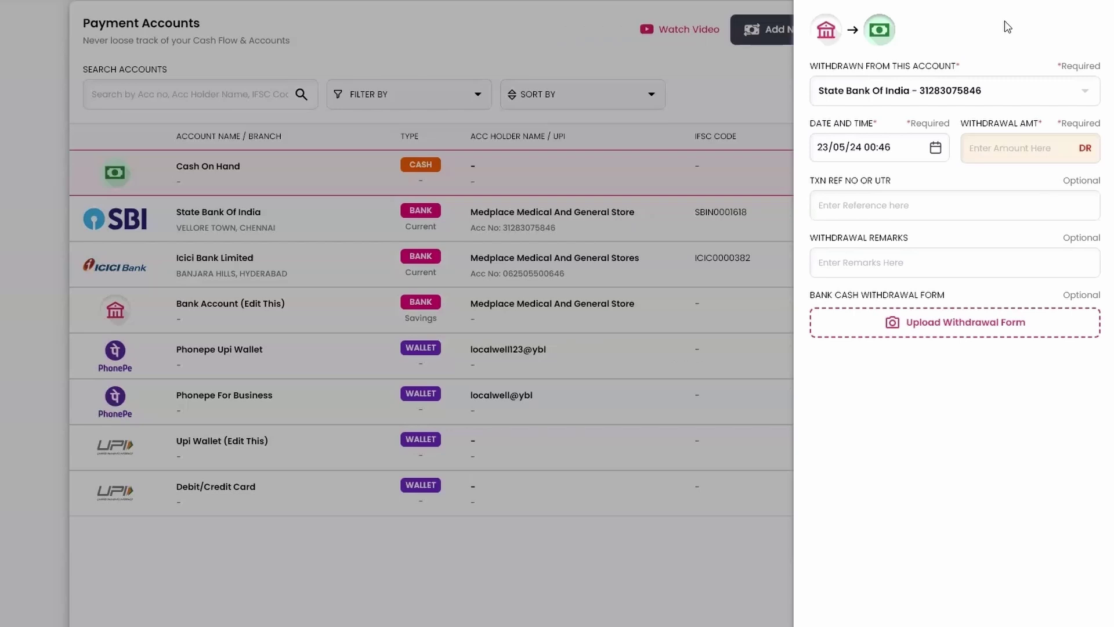
left_click(894, 148)
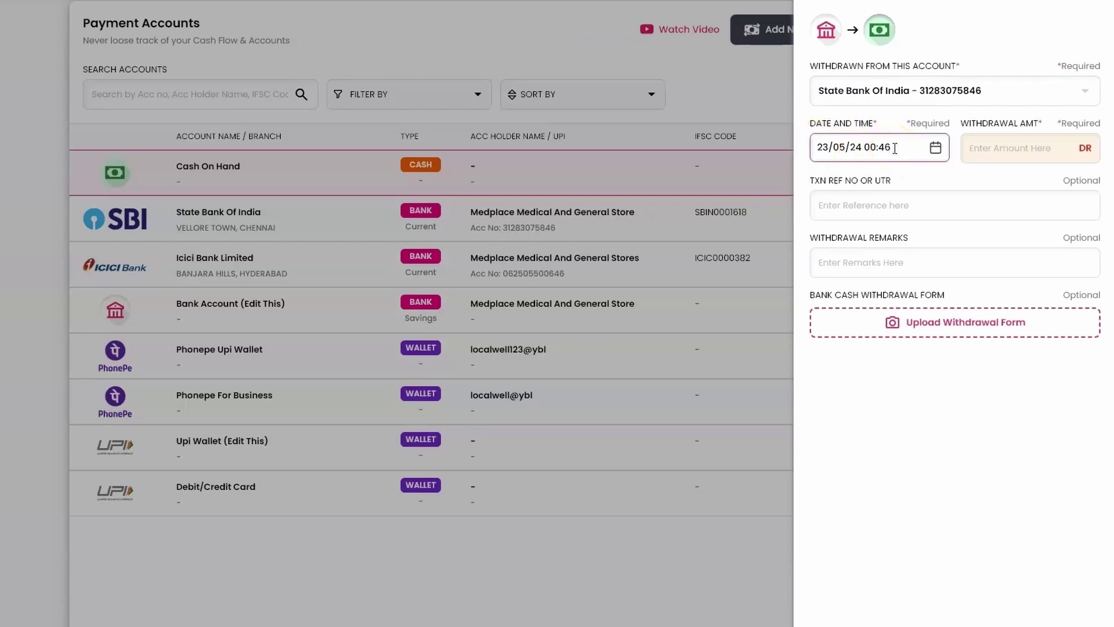
left_click(935, 150)
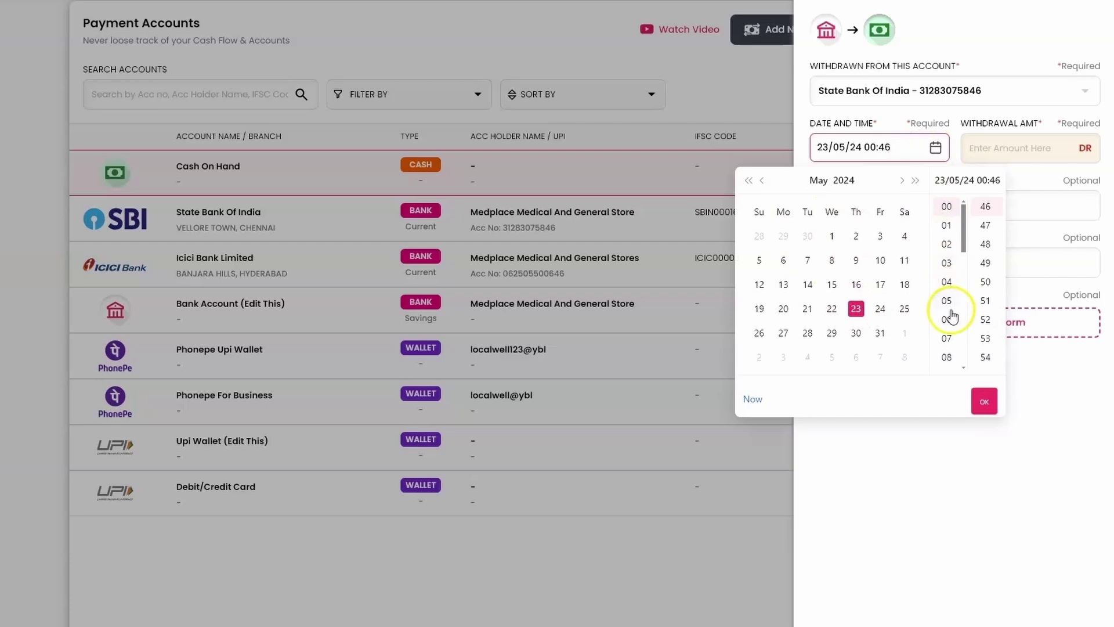
left_click(983, 403)
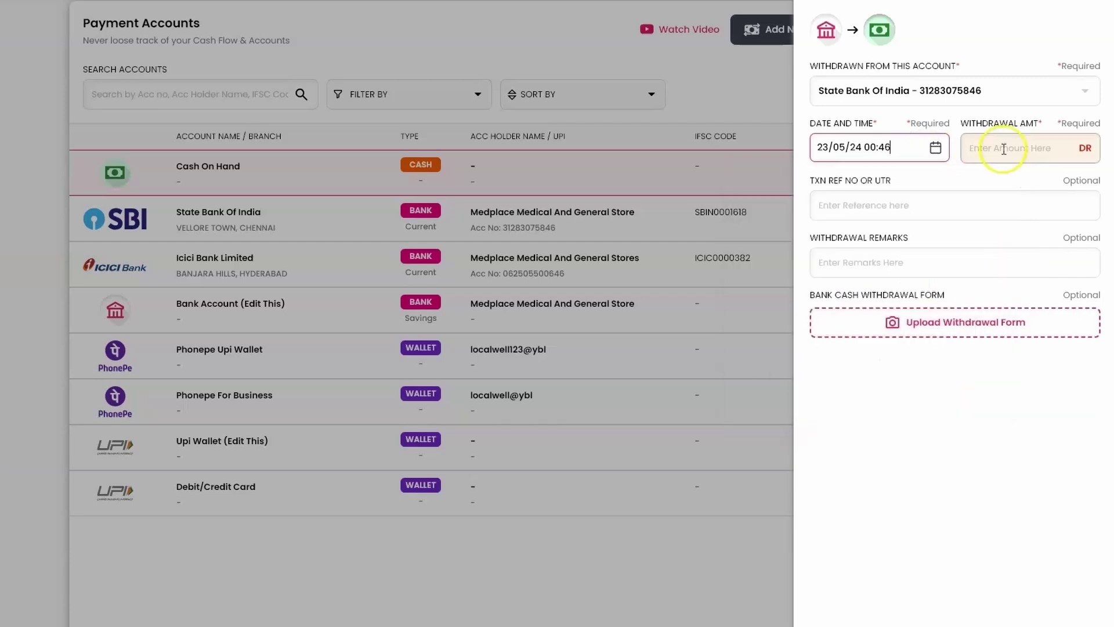
Enter a 1250 withdrawal amount, a transaction reference and remark 'Operating', then save.
left_click(1003, 149)
type("1000")
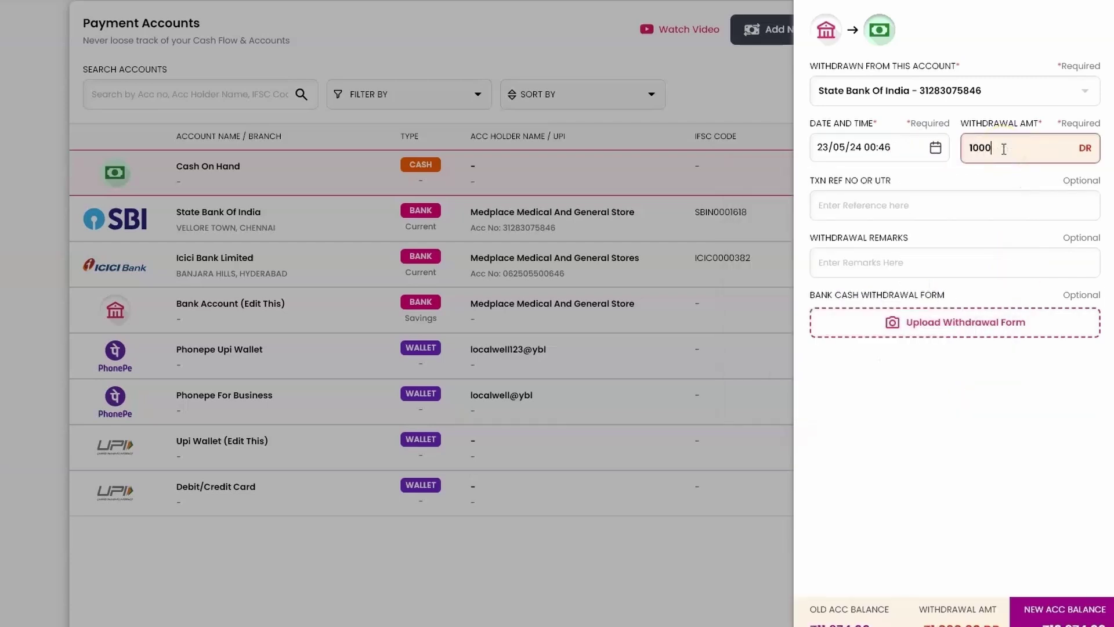
key("BackSpace")
key("BackSpace")
key("BackSpace")
type("250")
key("Tab")
type("24324123")
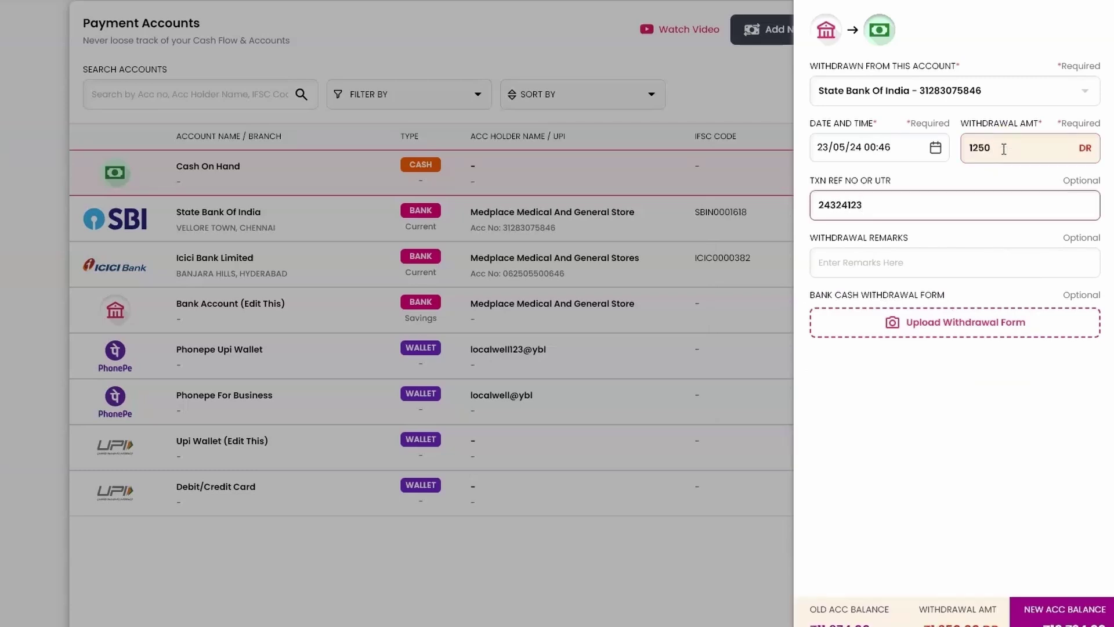
key("Tab")
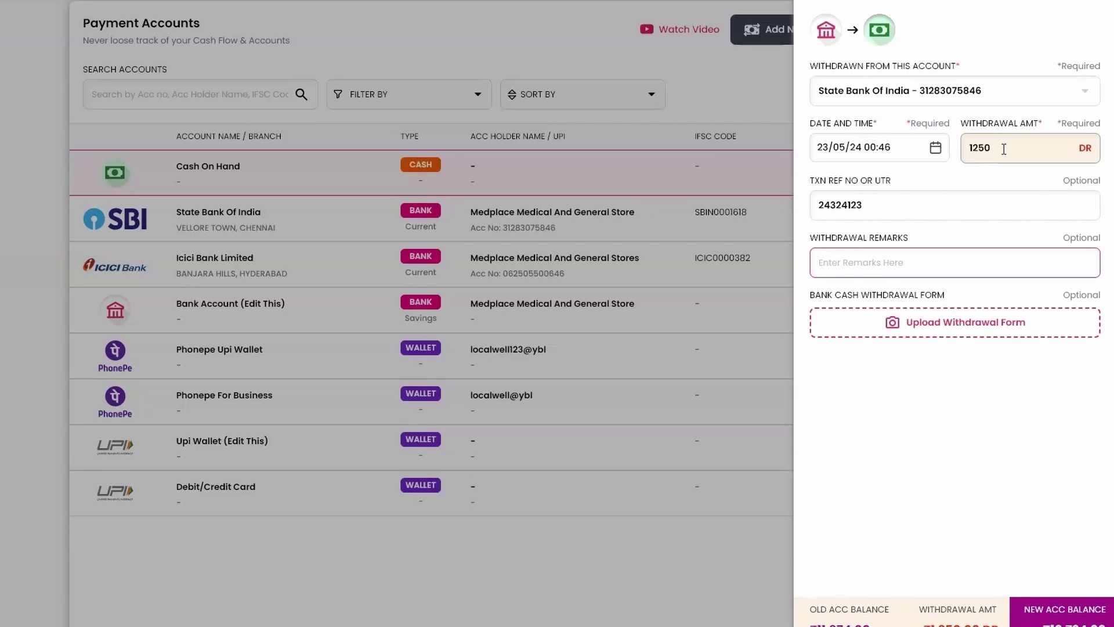
type("Operating Cash")
key("Return")
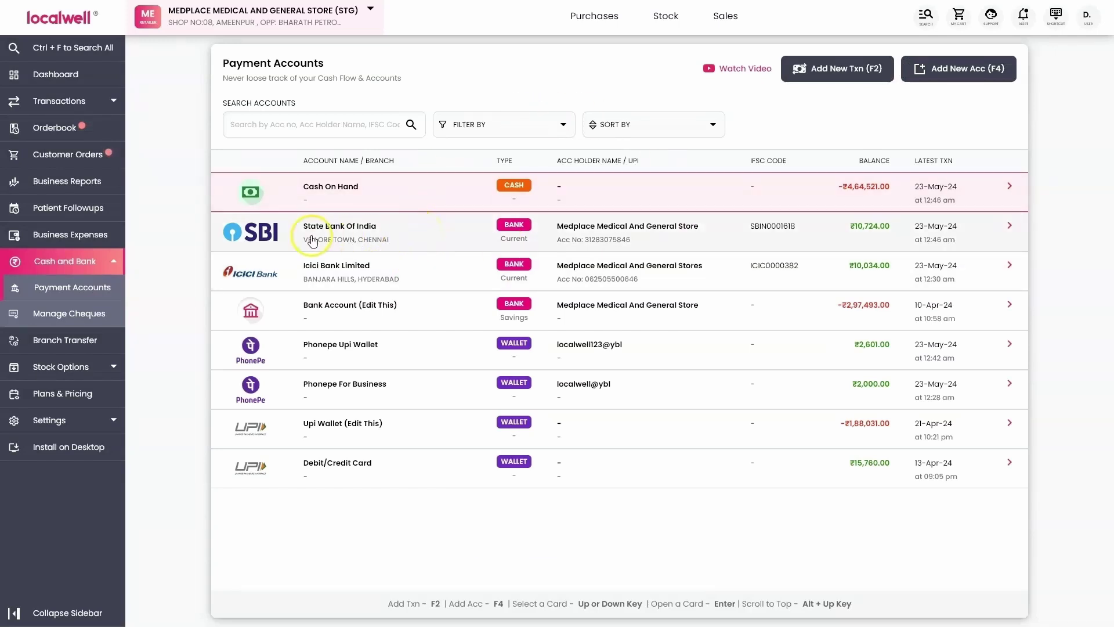
left_click(400, 237)
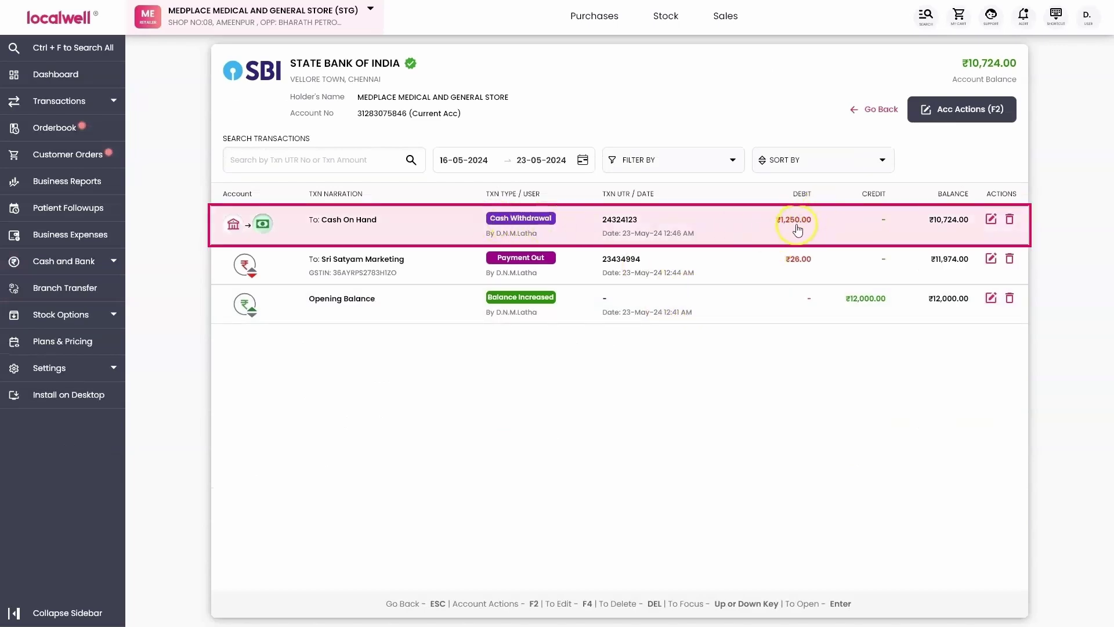
left_click(857, 110)
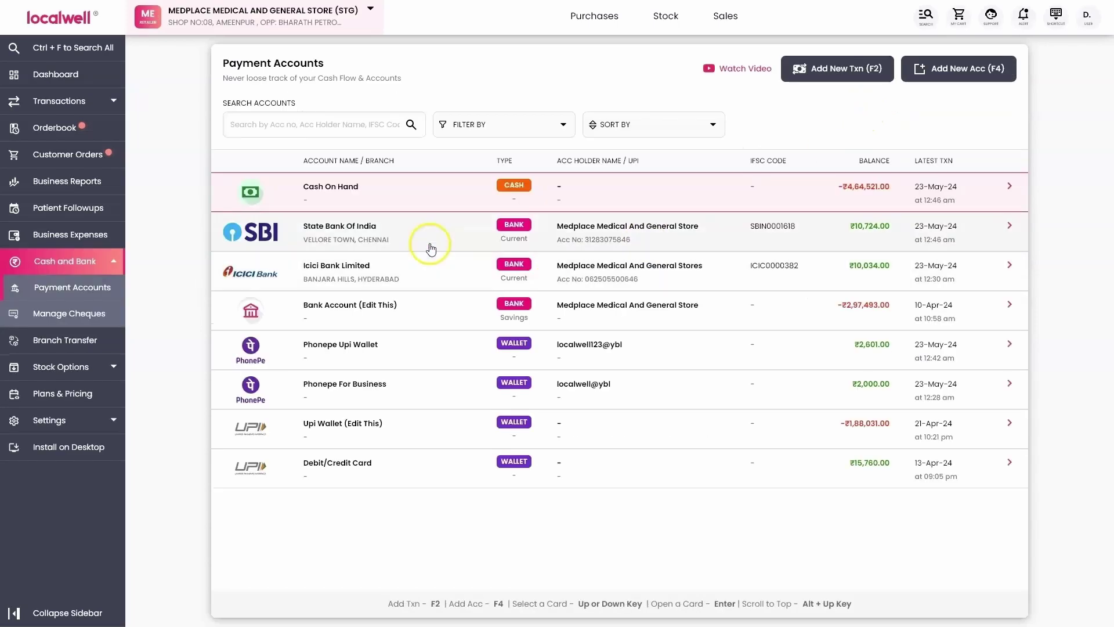
left_click(412, 191)
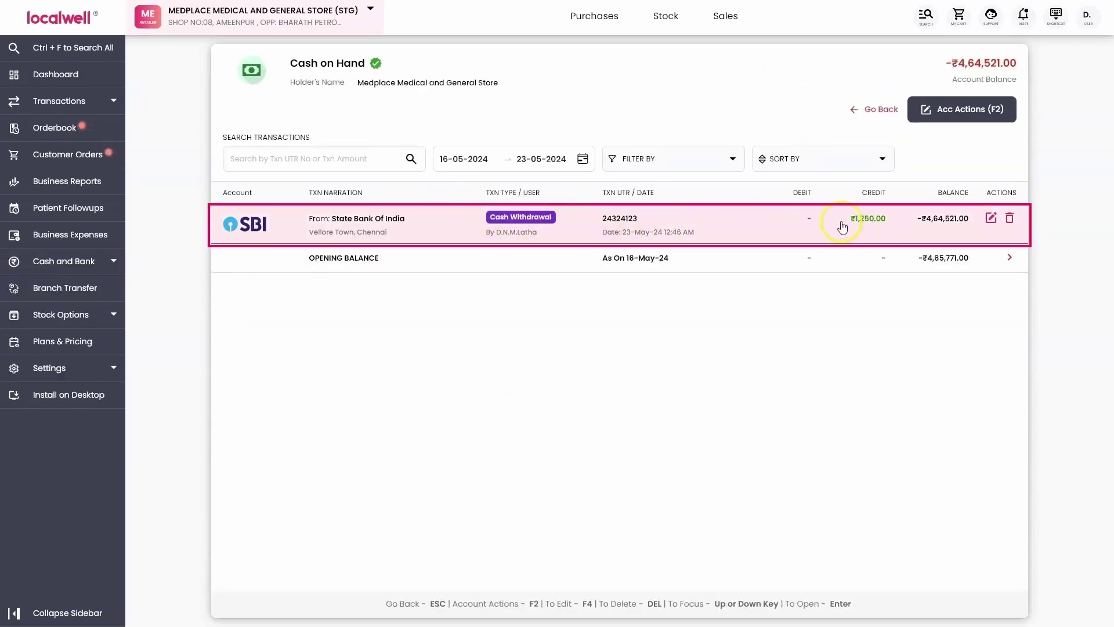
left_click(887, 227)
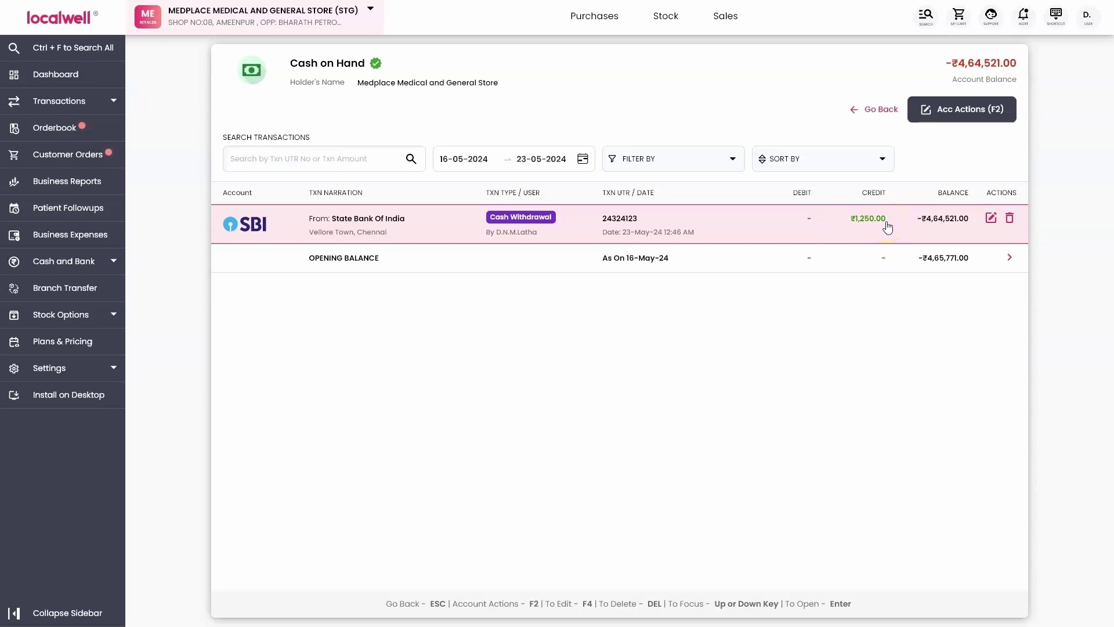
key("Escape")
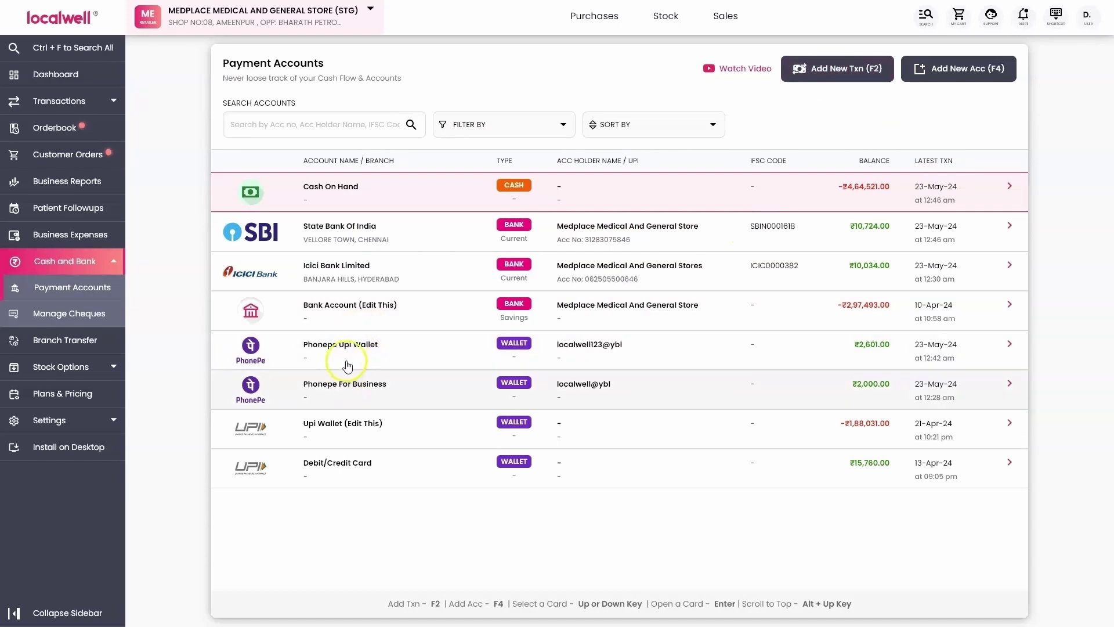
left_click(367, 357)
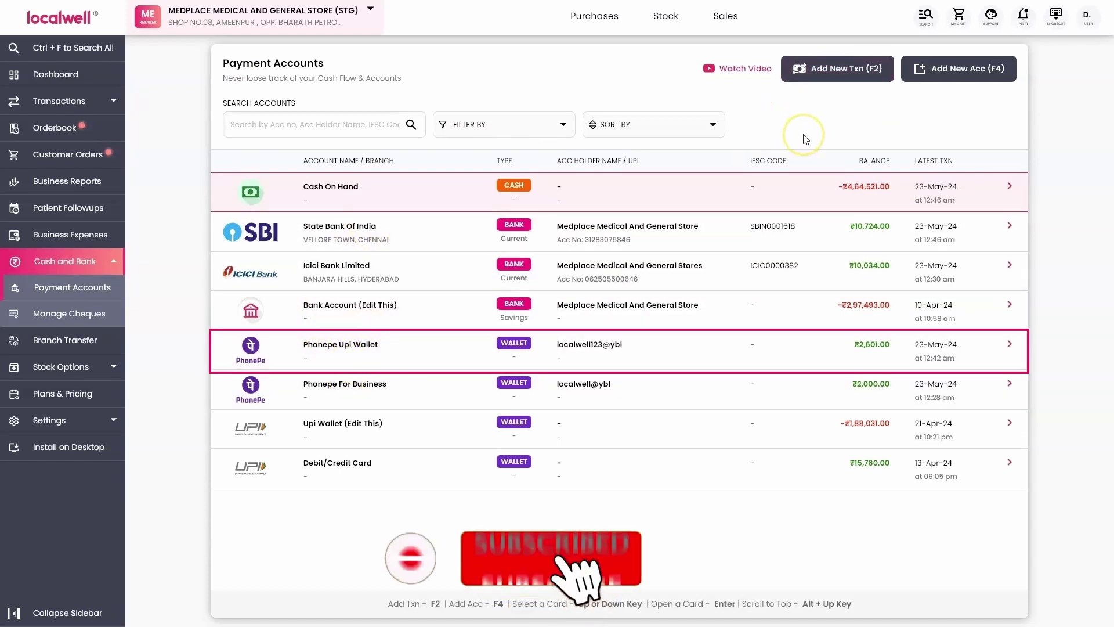
Start an Account to Account Transfer from Phonepe Upi Wallet to State Bank of India.
key("F2")
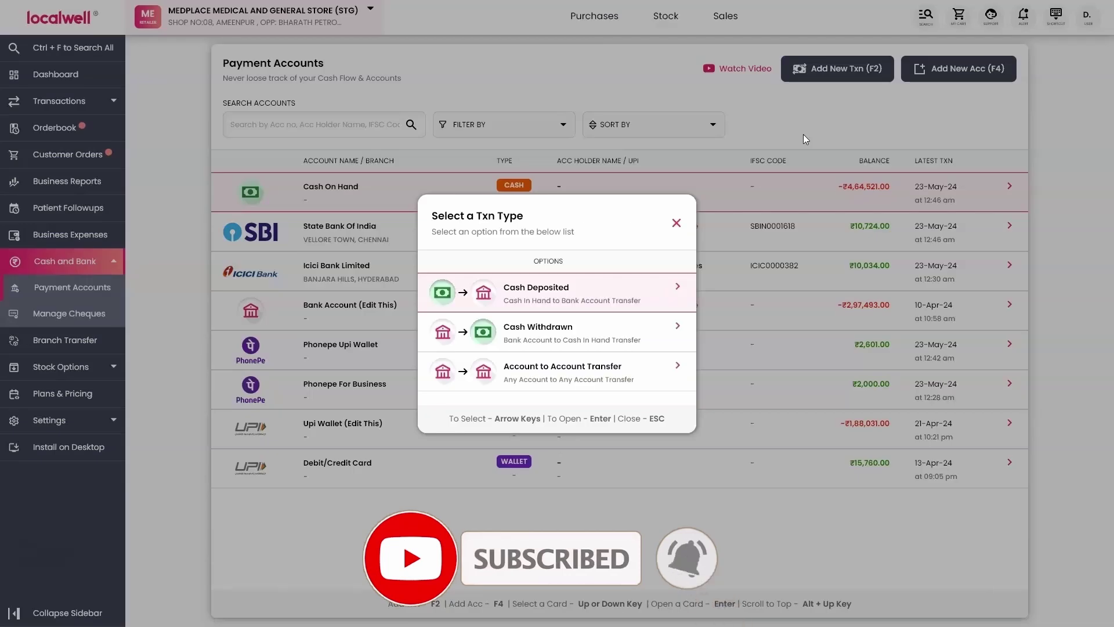
key("Down")
key("Down")
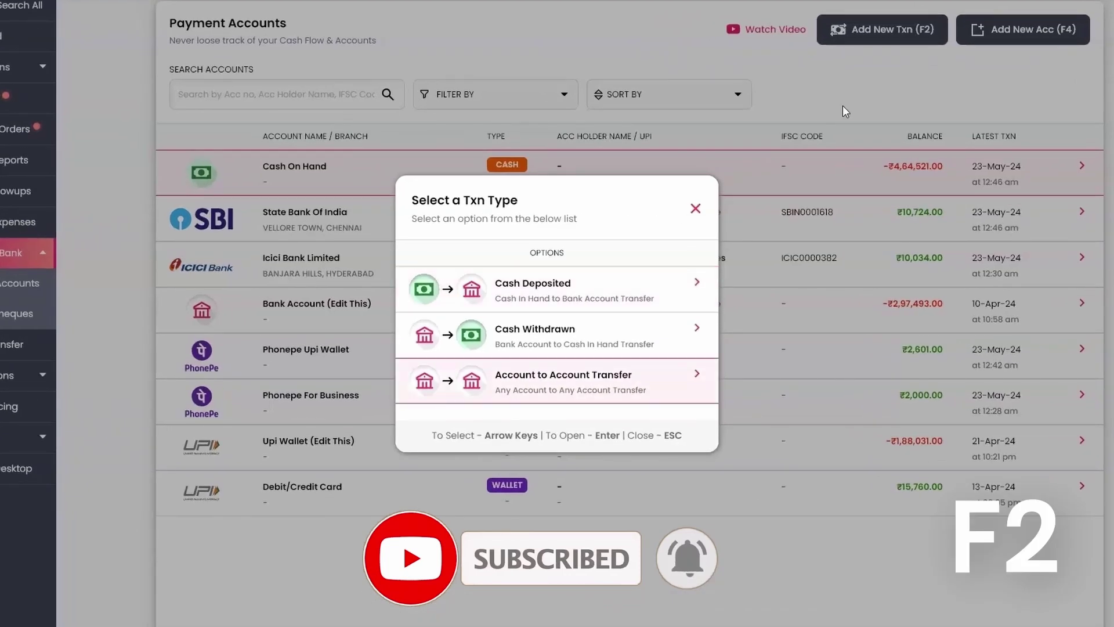
key("Return")
left_click(1026, 87)
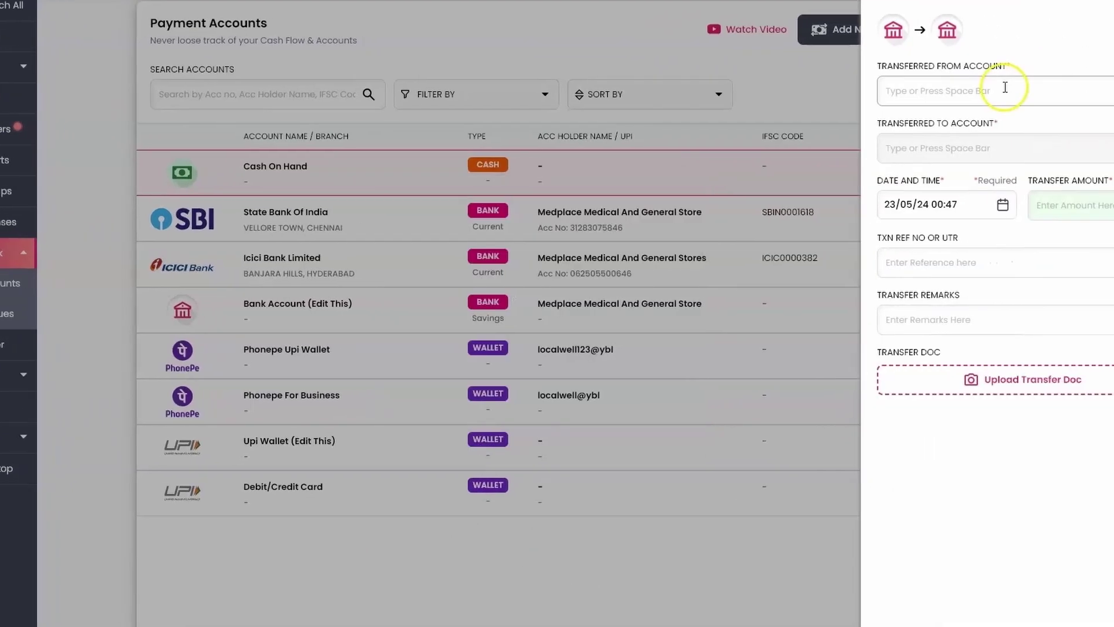
key("Down")
key("Down")
key("Down")
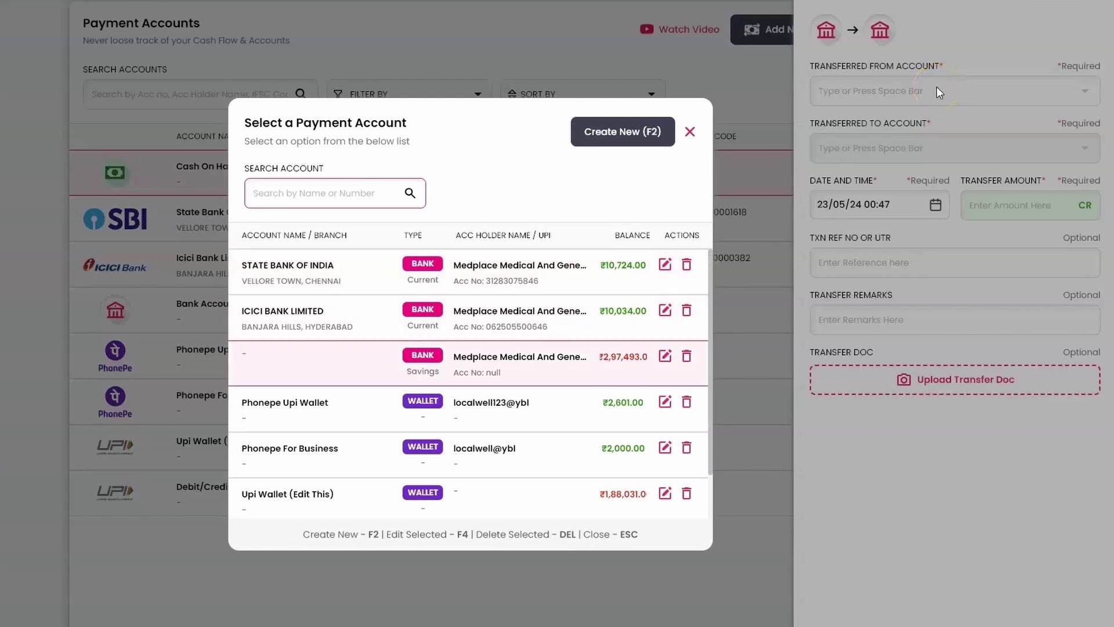
key("Return")
key("space")
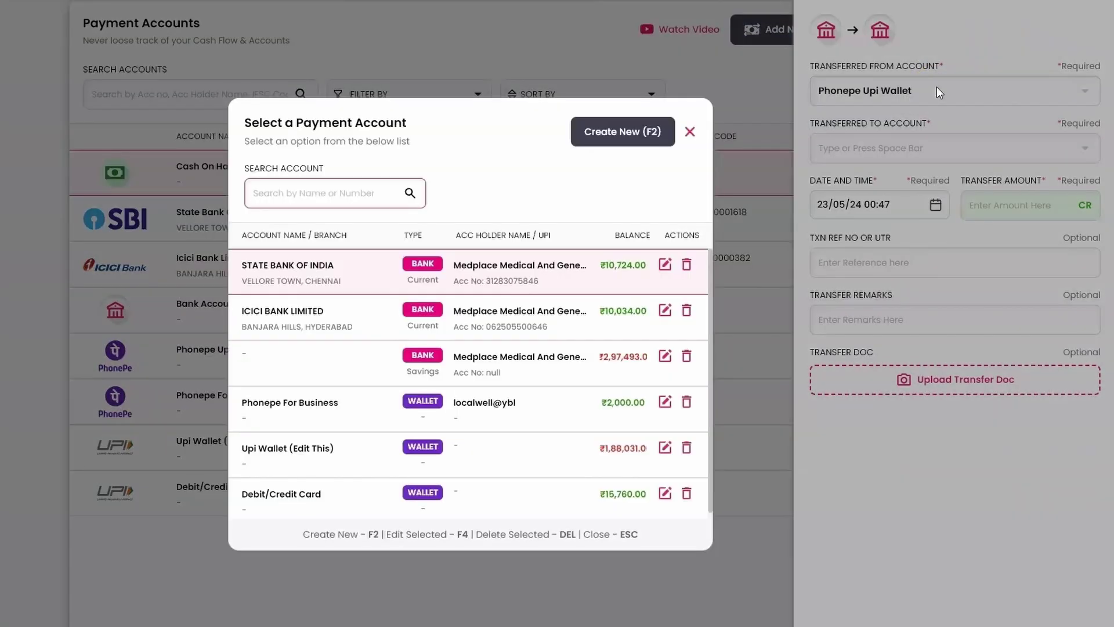
key("Return")
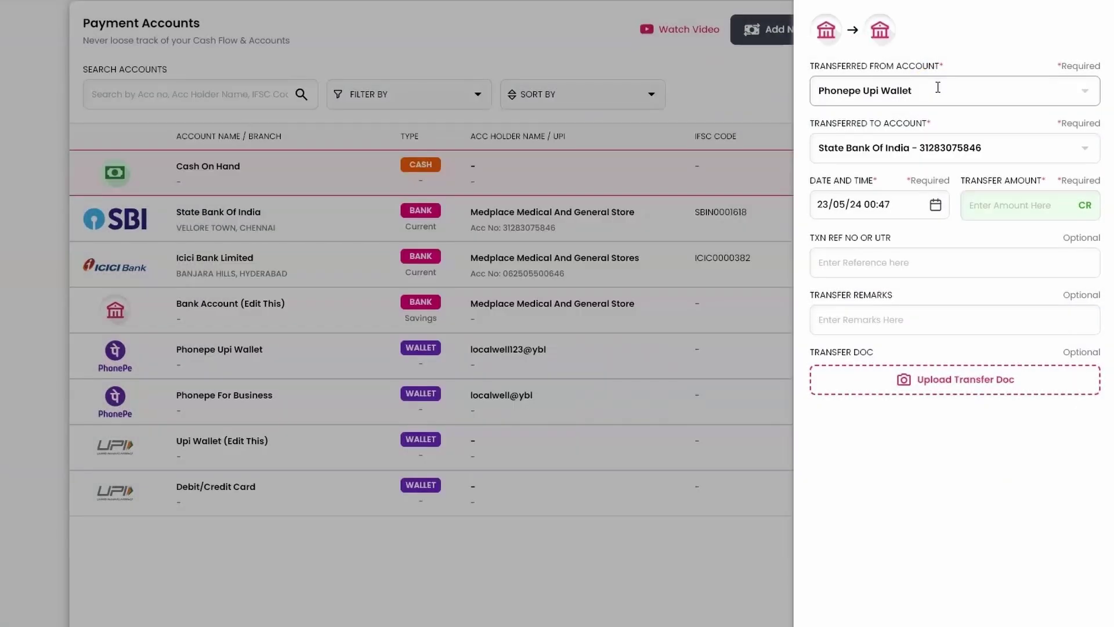
Enter amount 260, the reference number and remark 'Settlement Account', then save the transfer.
left_click(988, 203)
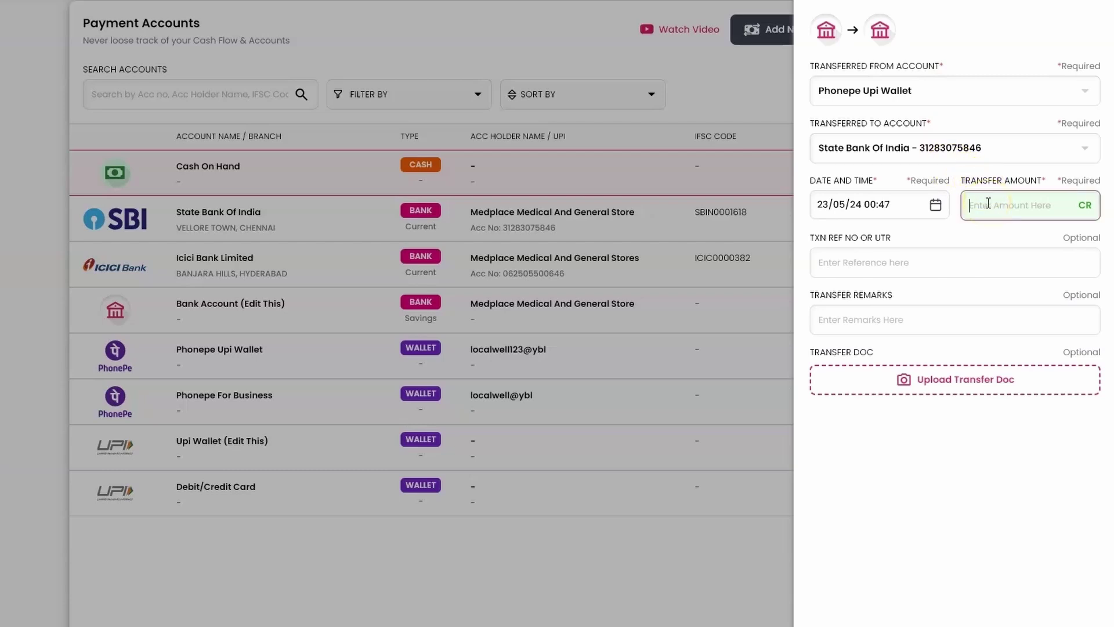
type("260")
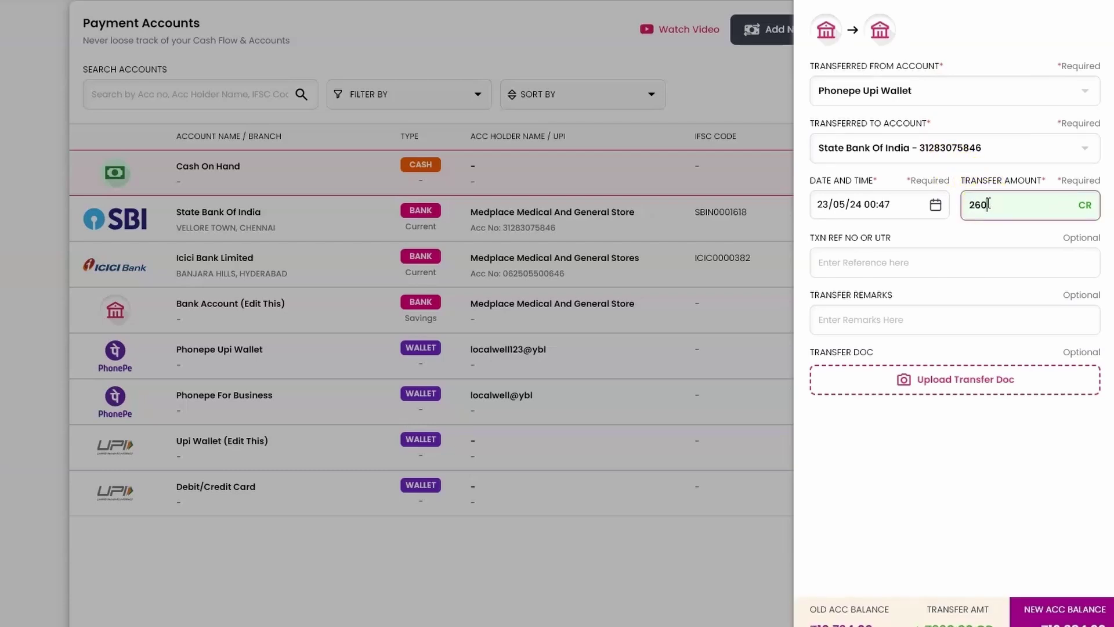
key("Tab")
type("343412")
key("Tab")
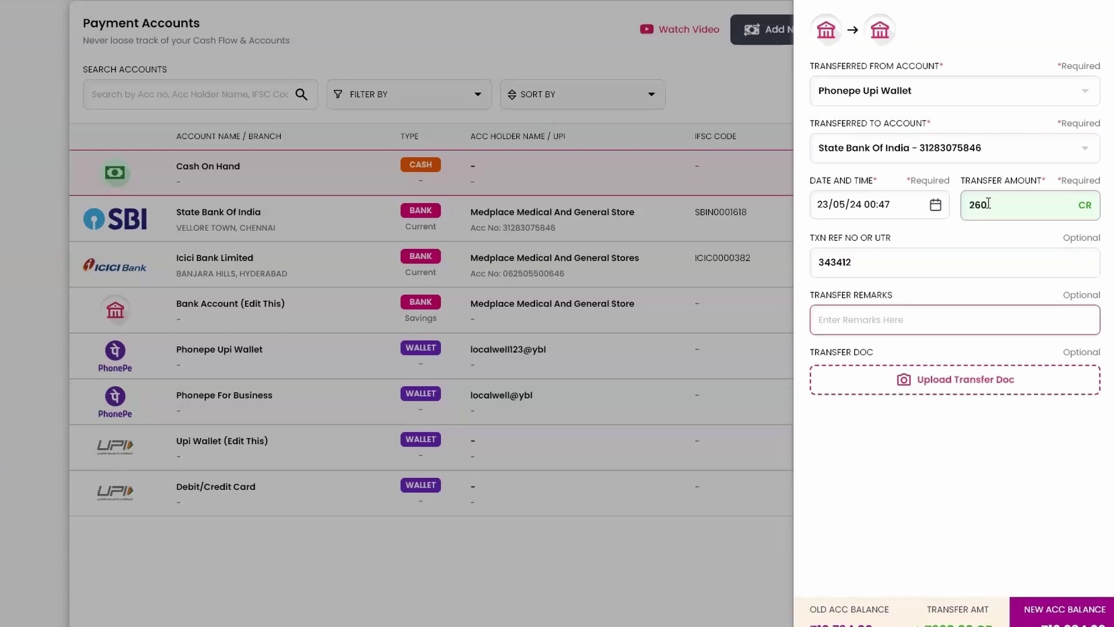
type("Settlement Account")
key("Return")
key("Return")
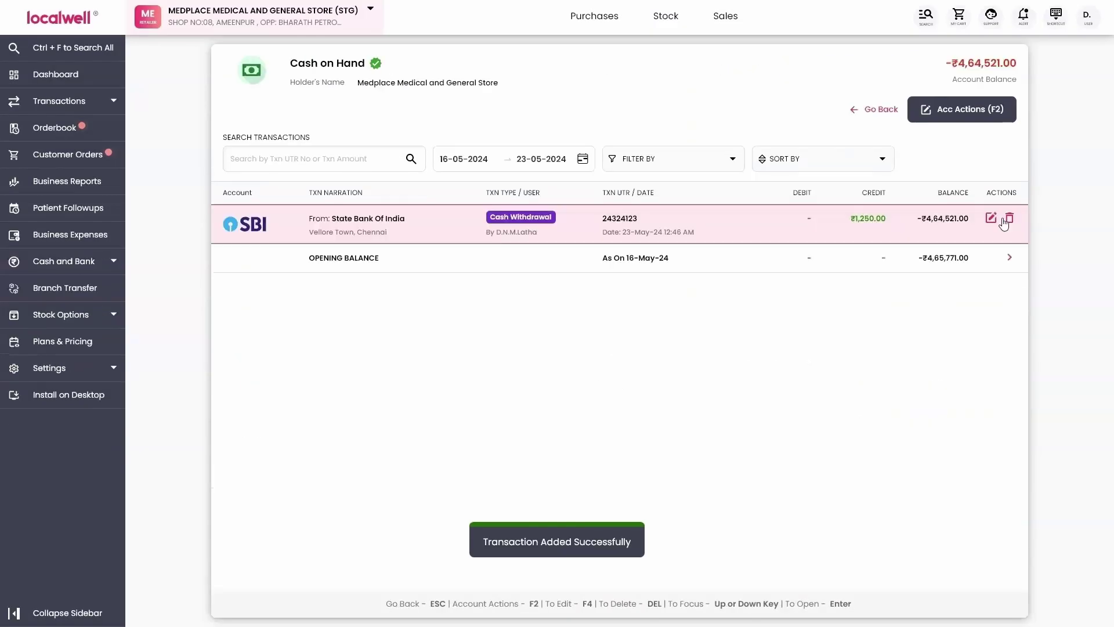
Check the ₹260 transfer in the State Bank of India and Phonepe Upi Wallet transactions, then return to the list.
left_click(870, 110)
left_click(391, 236)
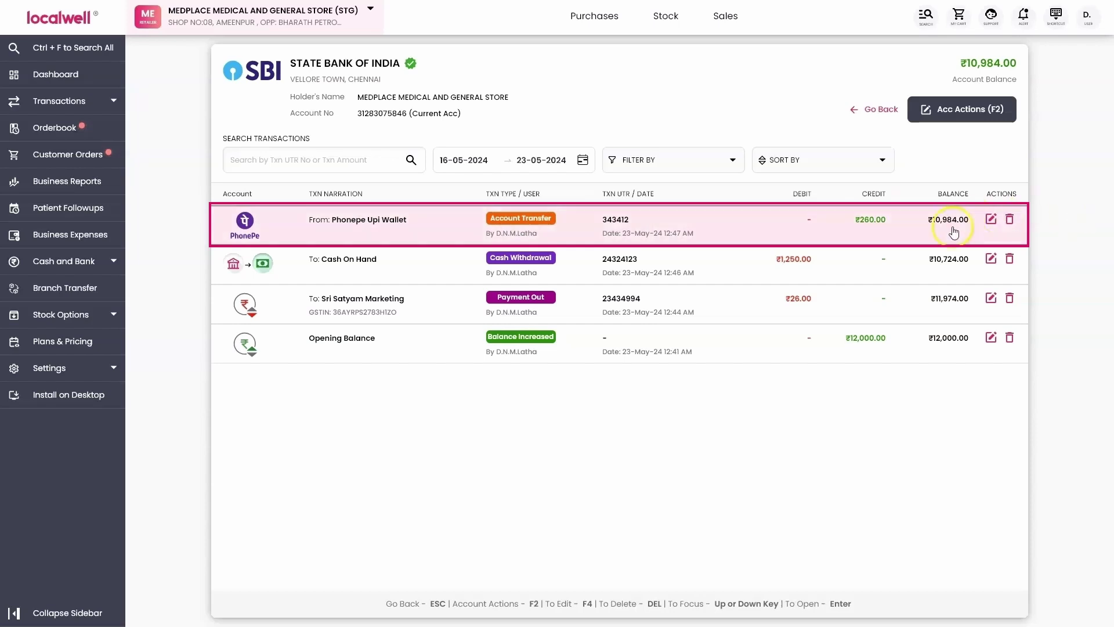
key("Escape")
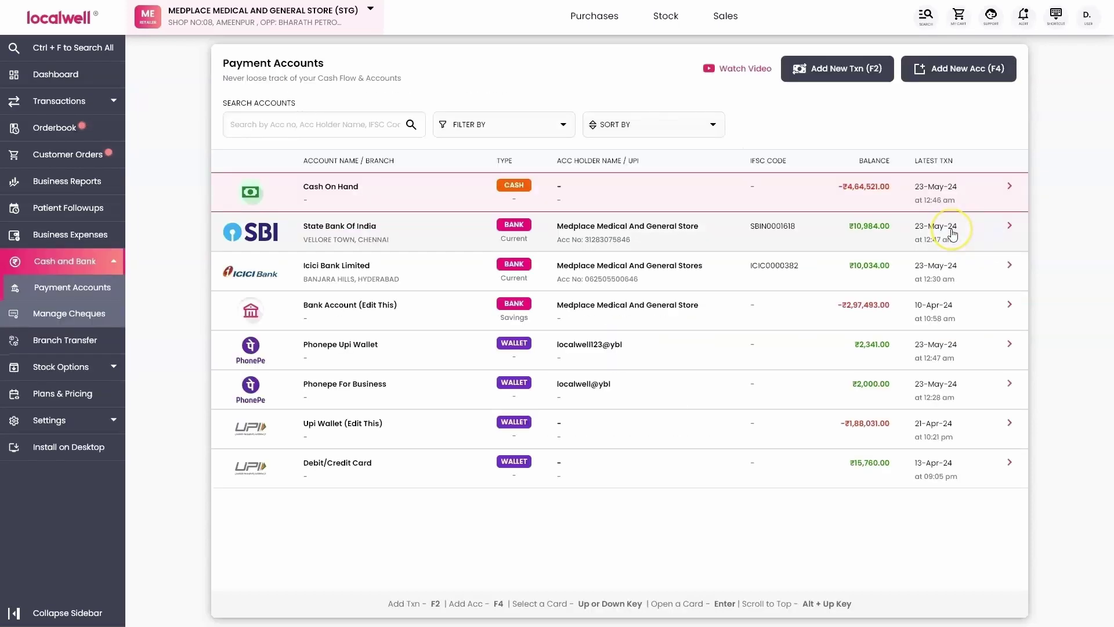
key("Down")
key("Down")
key("Down")
key("Return")
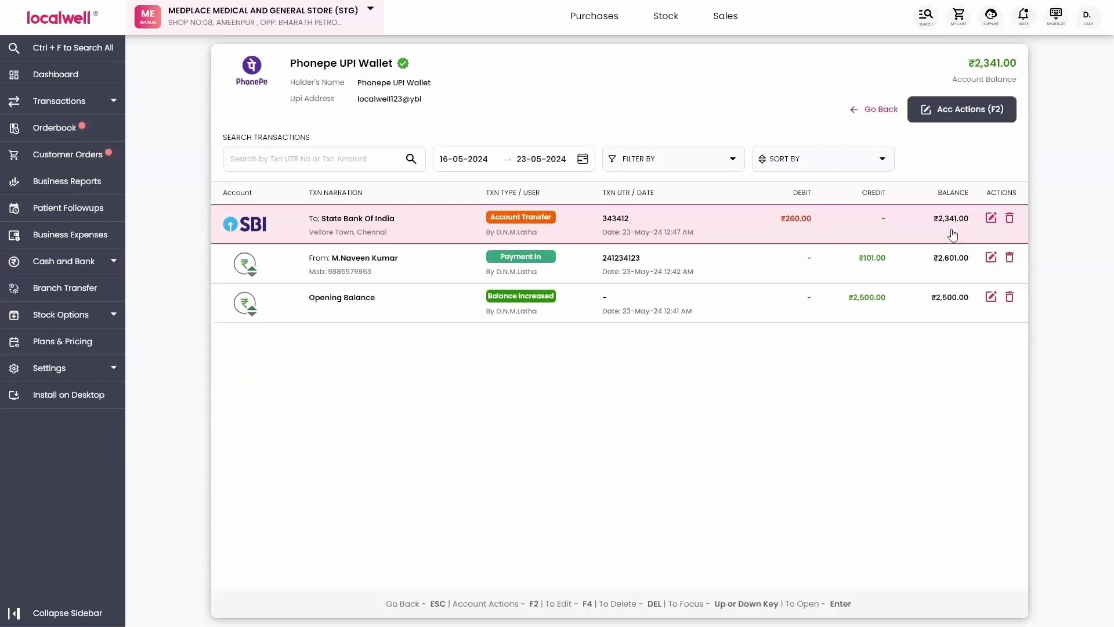
key("Down")
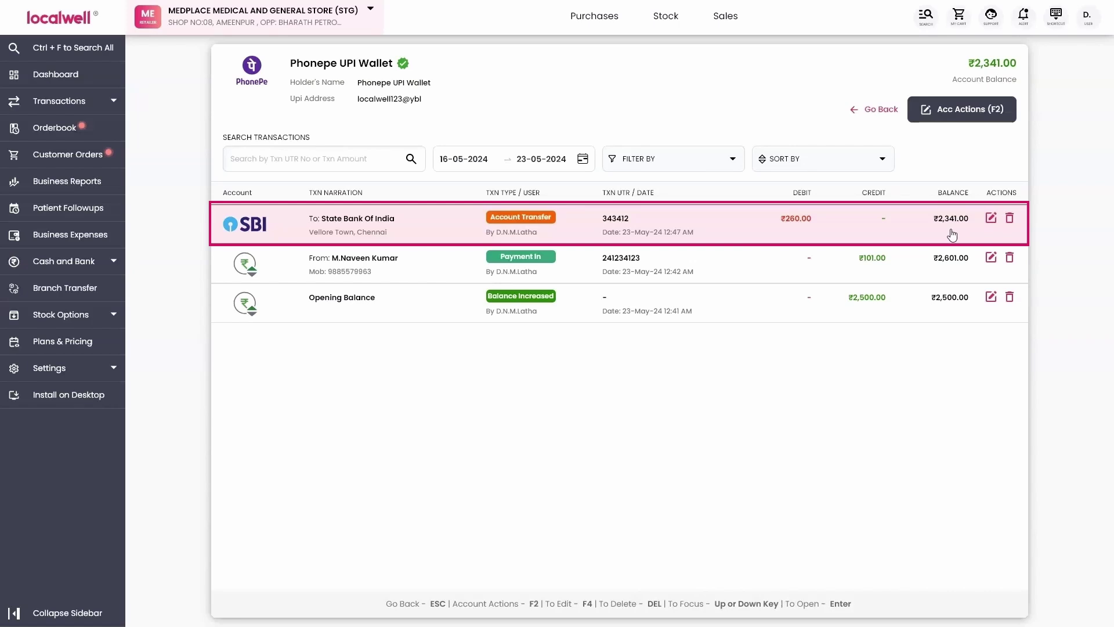
left_click(790, 234)
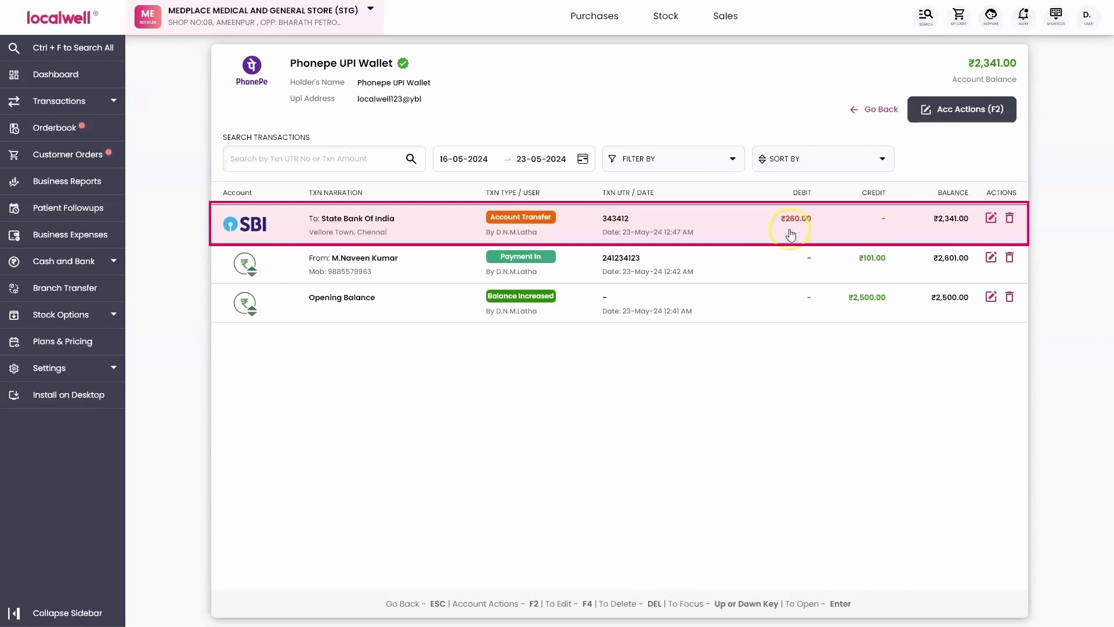
left_click(861, 109)
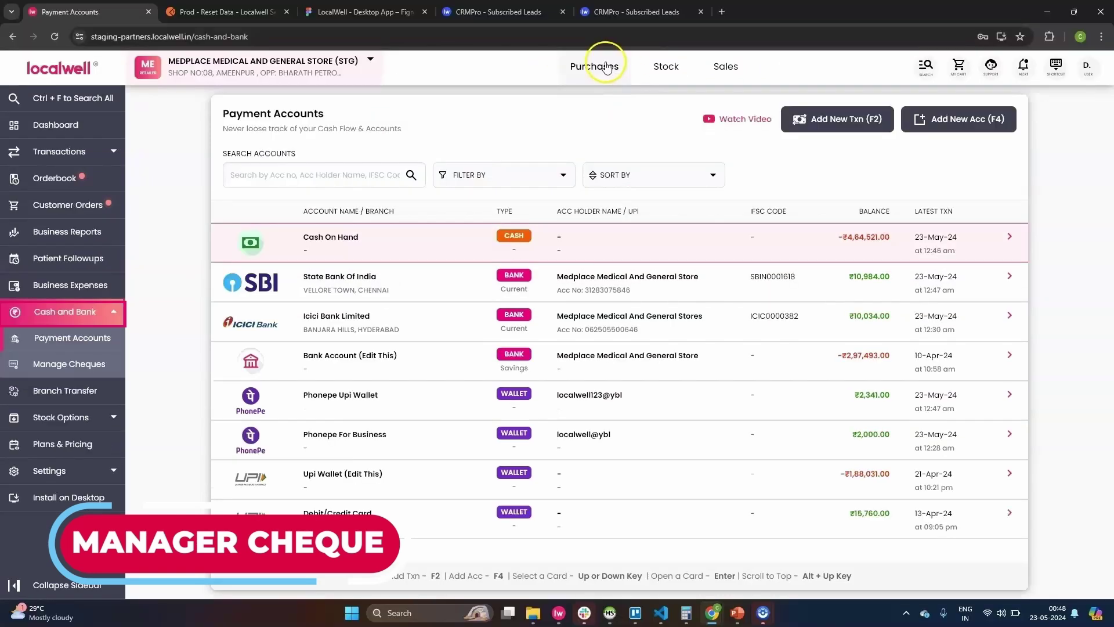
Begin a Paid-Out Cheque payment to Rakhi Distributors for its two invoices, totalling ₹6,603.
left_click(606, 67)
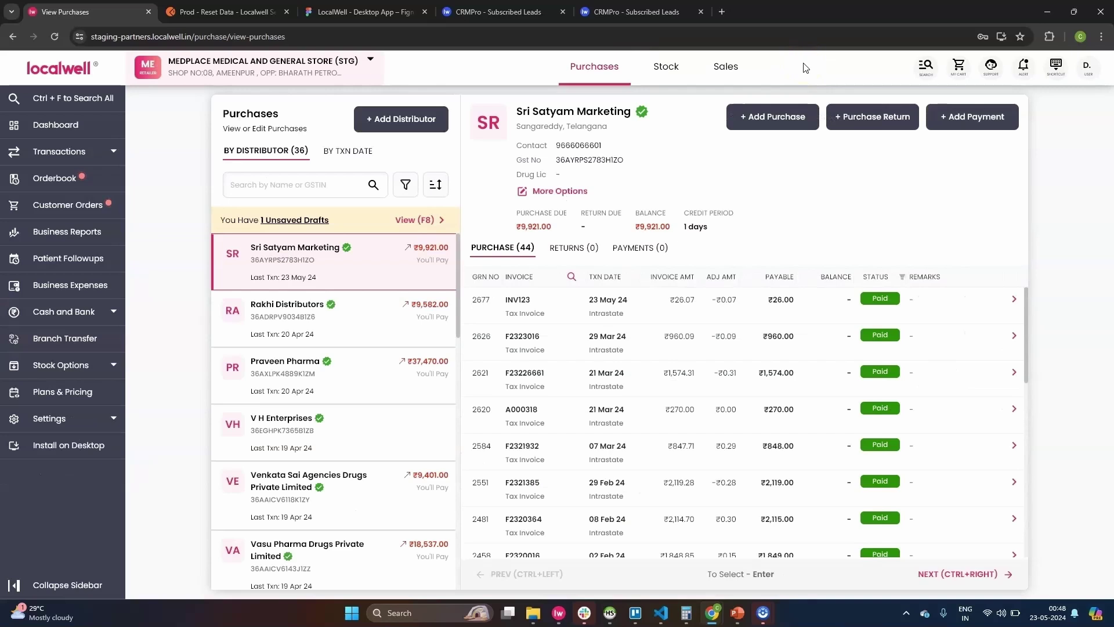
key("F11")
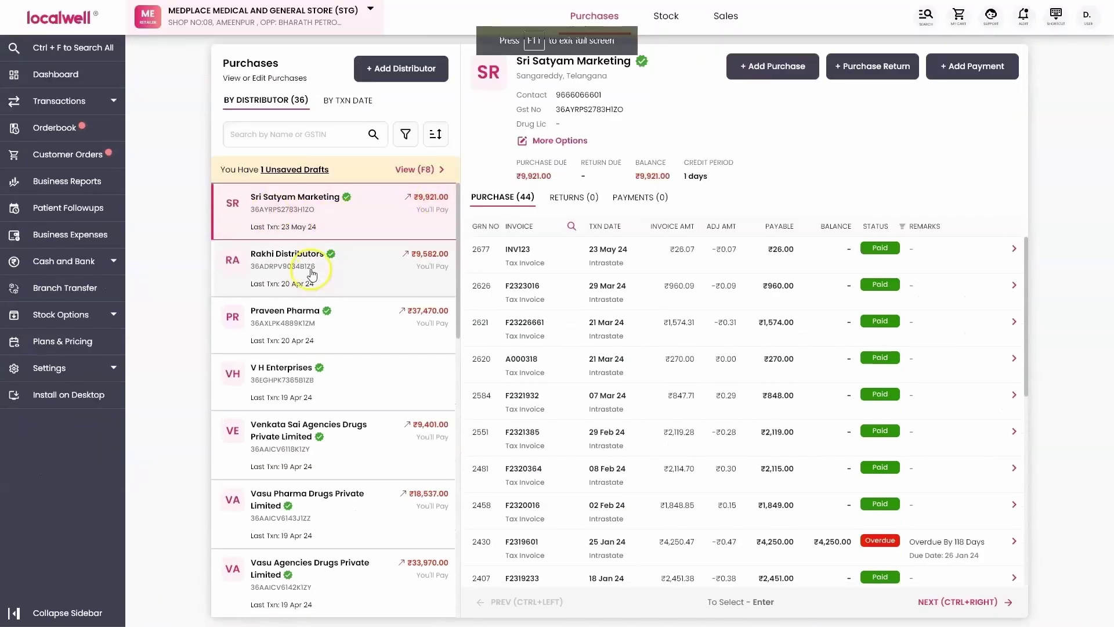
left_click(296, 270)
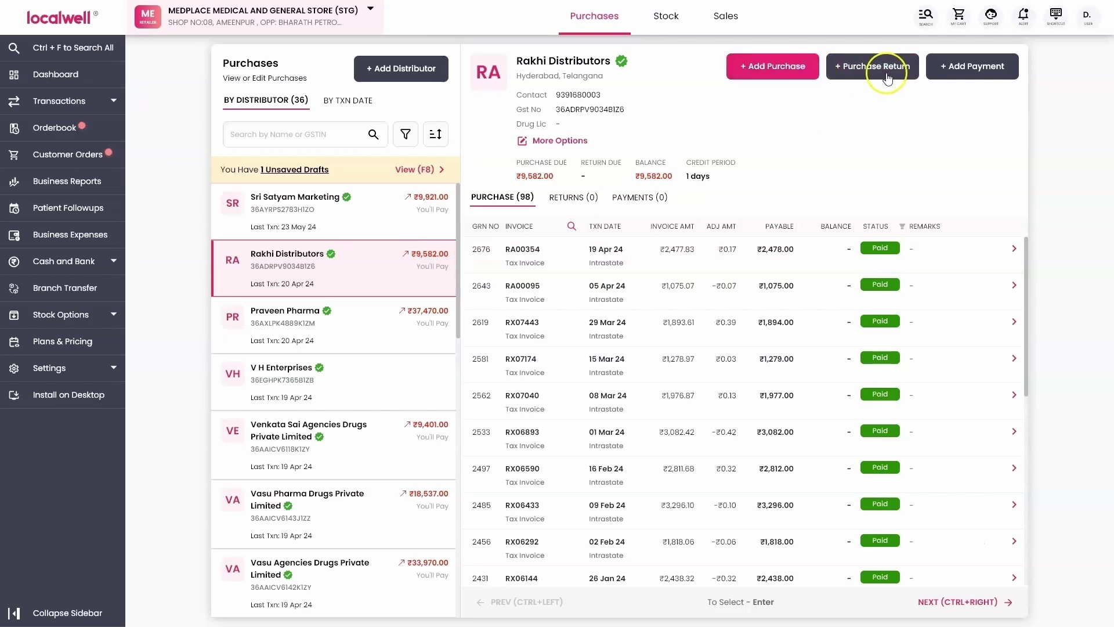
left_click(972, 66)
scroll(542, 291, "down", 3)
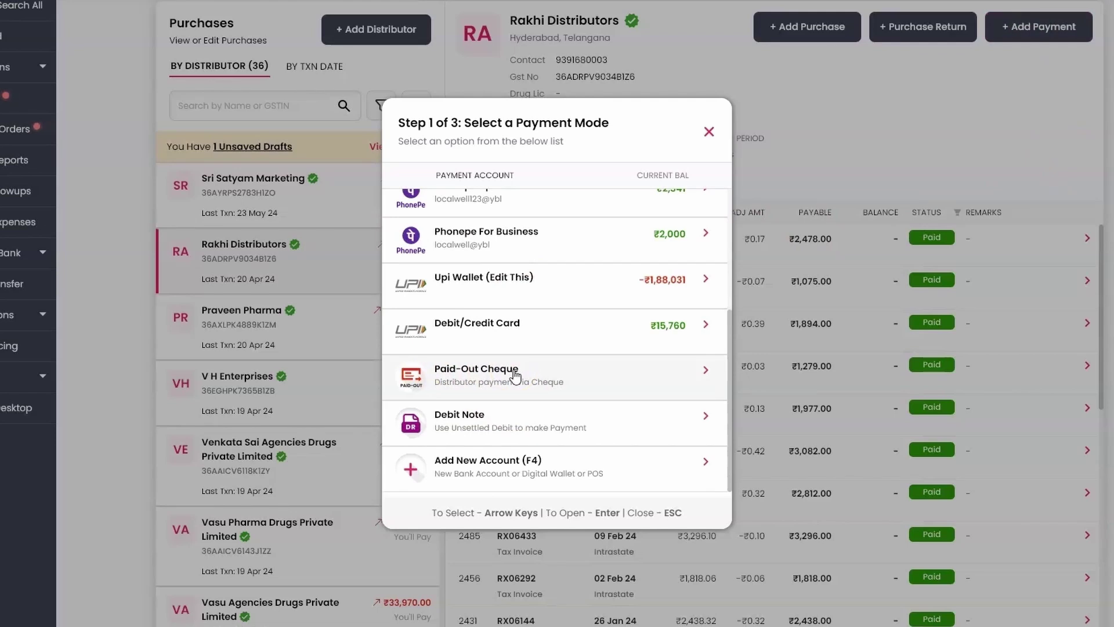
left_click(515, 375)
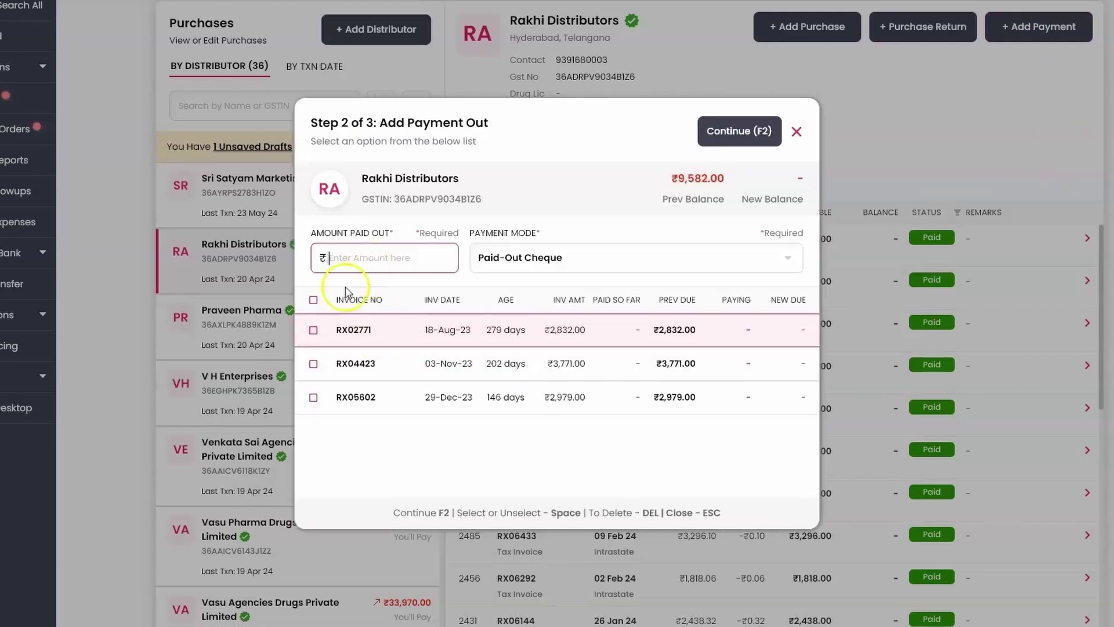
left_click(313, 330)
left_click(313, 362)
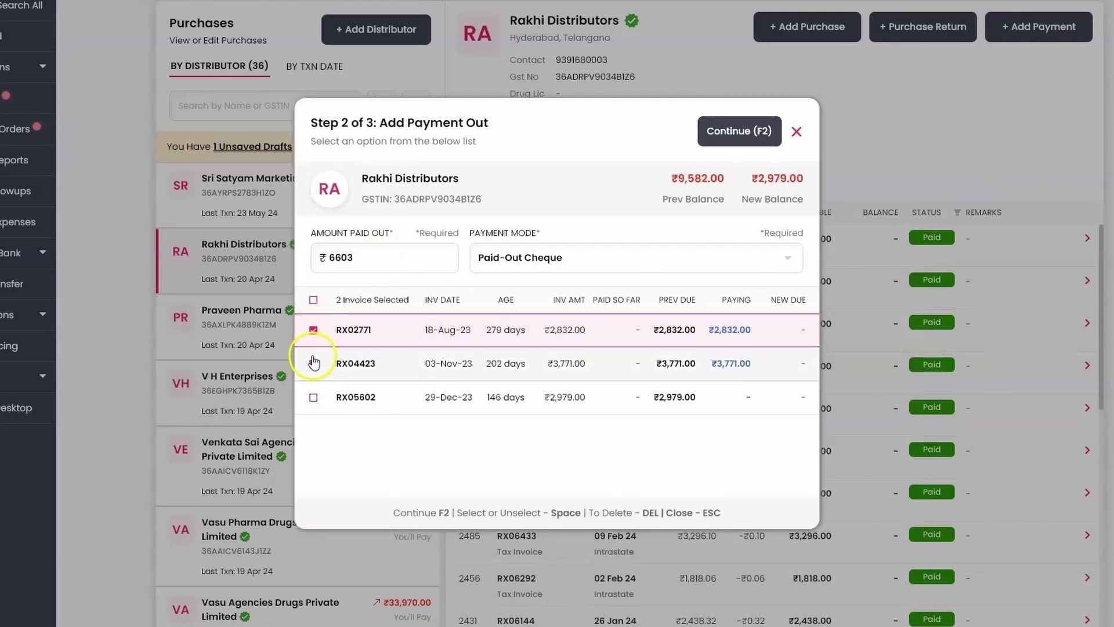
left_click(742, 132)
left_click(466, 315)
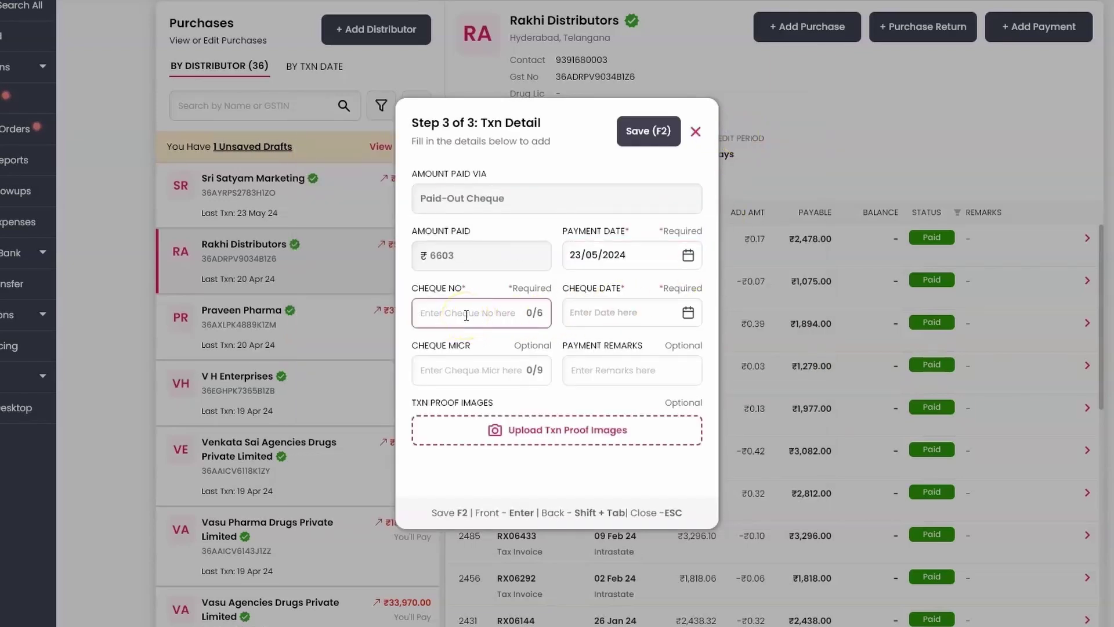
Enter cheque number 324324 and pick 24/05/2024 as the cheque date.
type("324324")
key("Return")
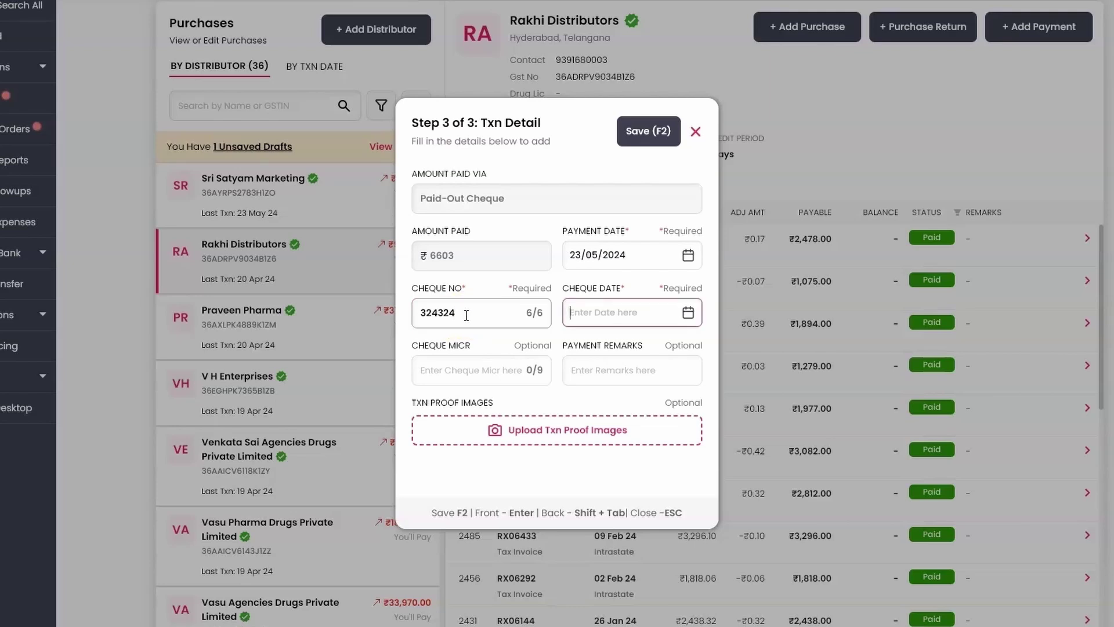
left_click(687, 312)
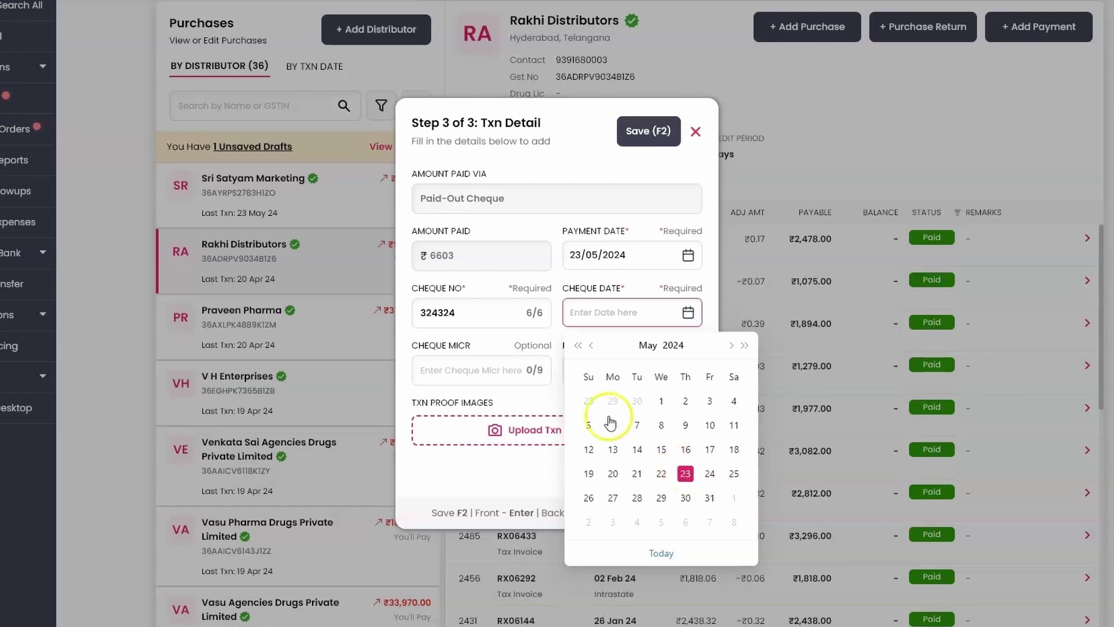
left_click(709, 473)
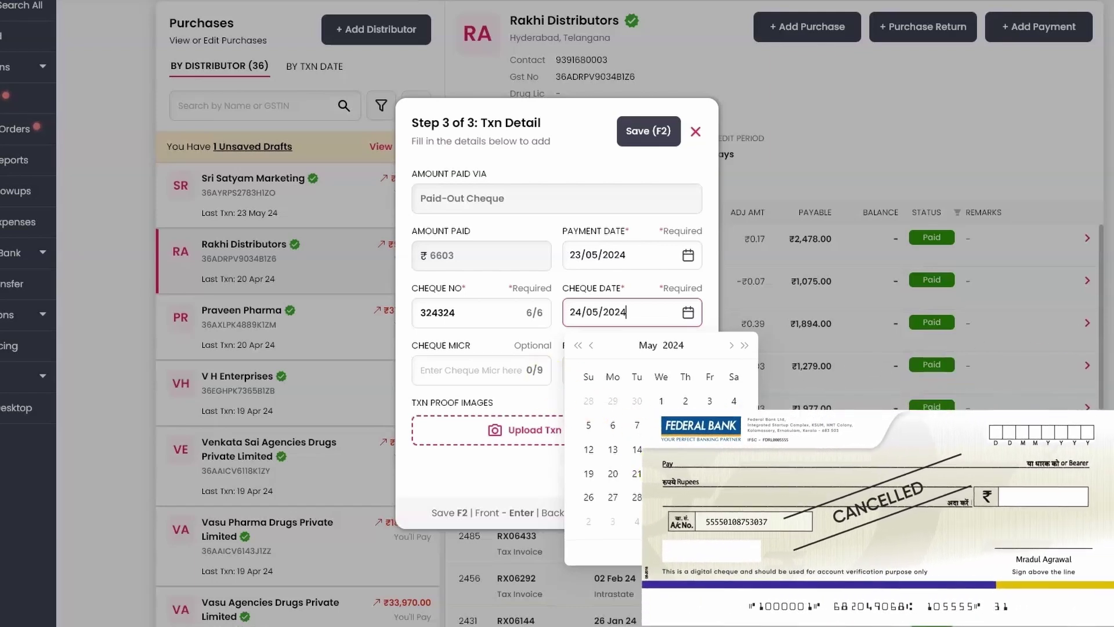
left_click(469, 369)
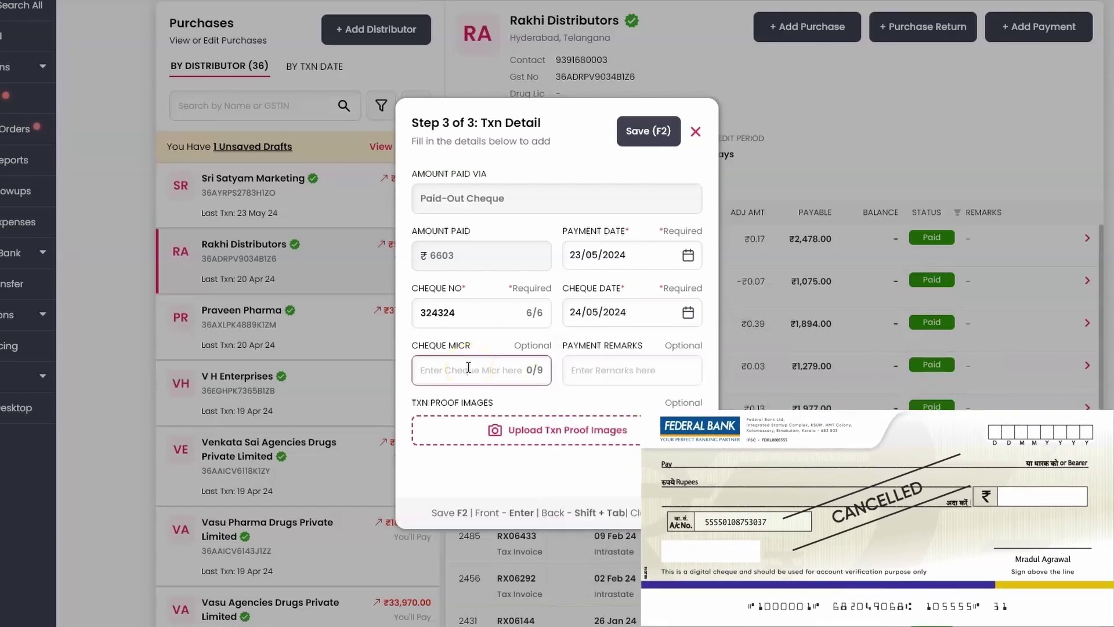
Enter cheque MICR 123123331 and save the cheque payment with F2.
left_click(471, 369)
type("123123331")
key("Return")
key("F2")
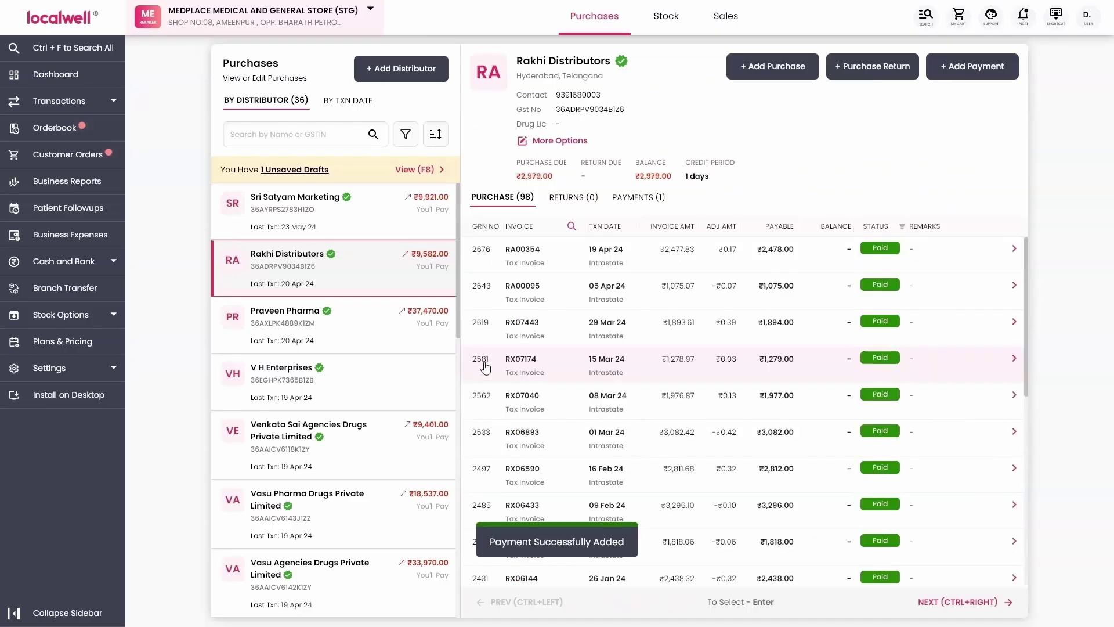
left_click(339, 276)
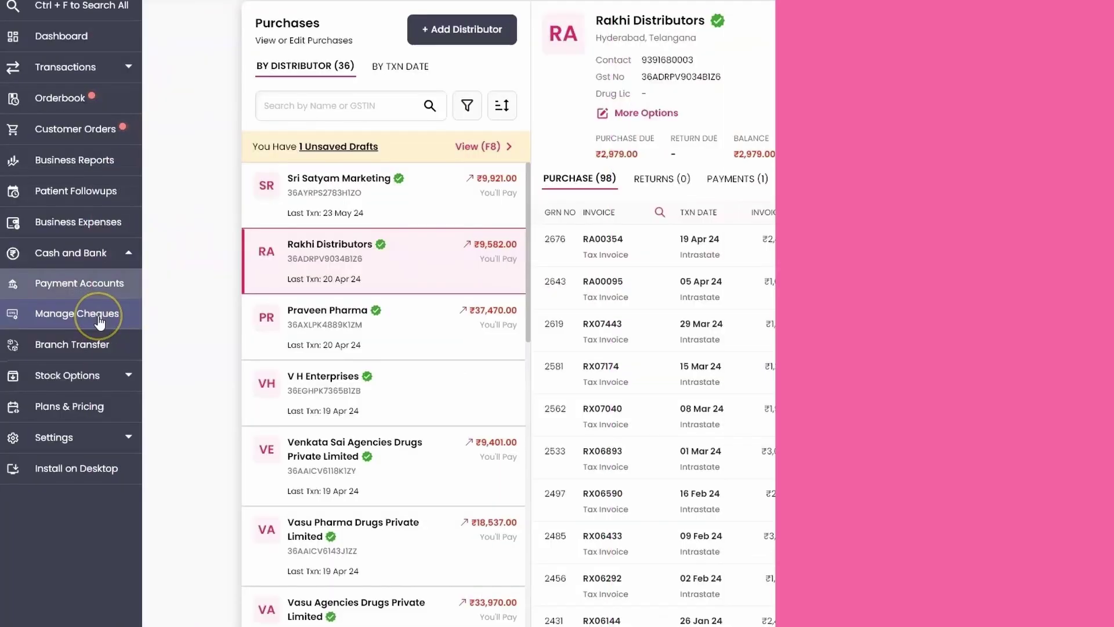
Open Cash and Bank > Manage Cheques to see cheque 324324 listed as open.
left_click(74, 311)
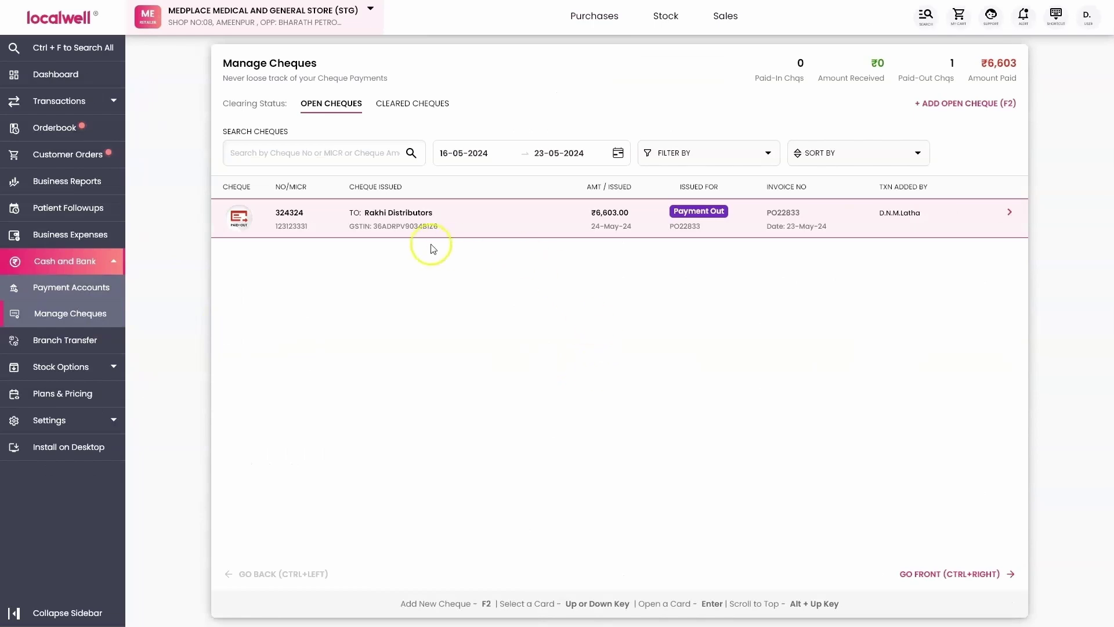
Bring up the Open Cheque Action dialog for the ₹6,603 cheque 324324 to Rakhi Distributors.
left_click(302, 218)
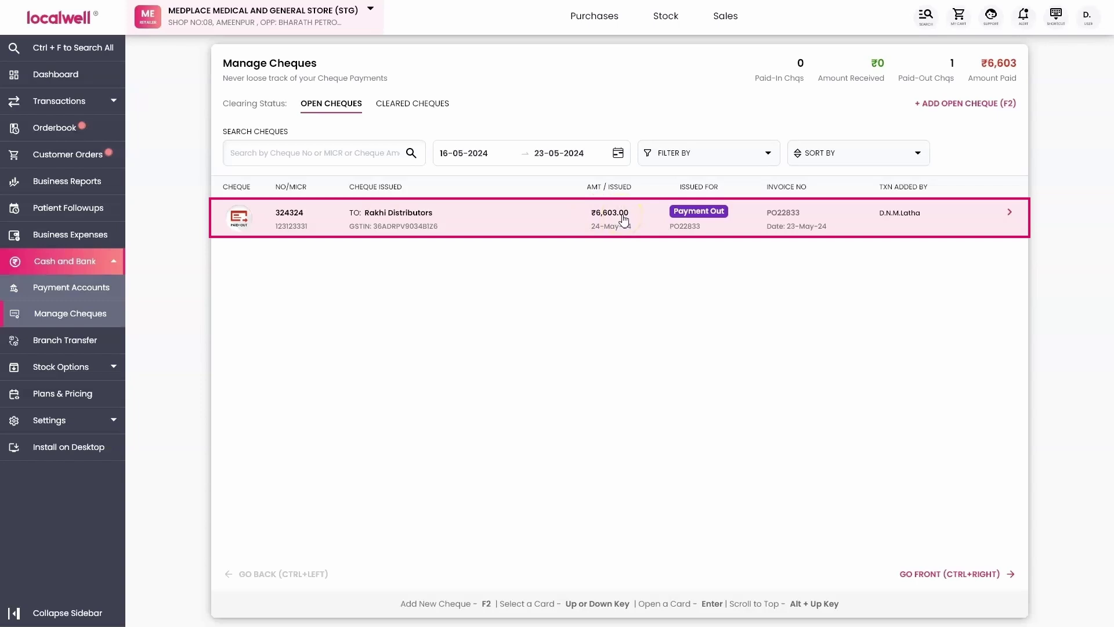
left_click(624, 218)
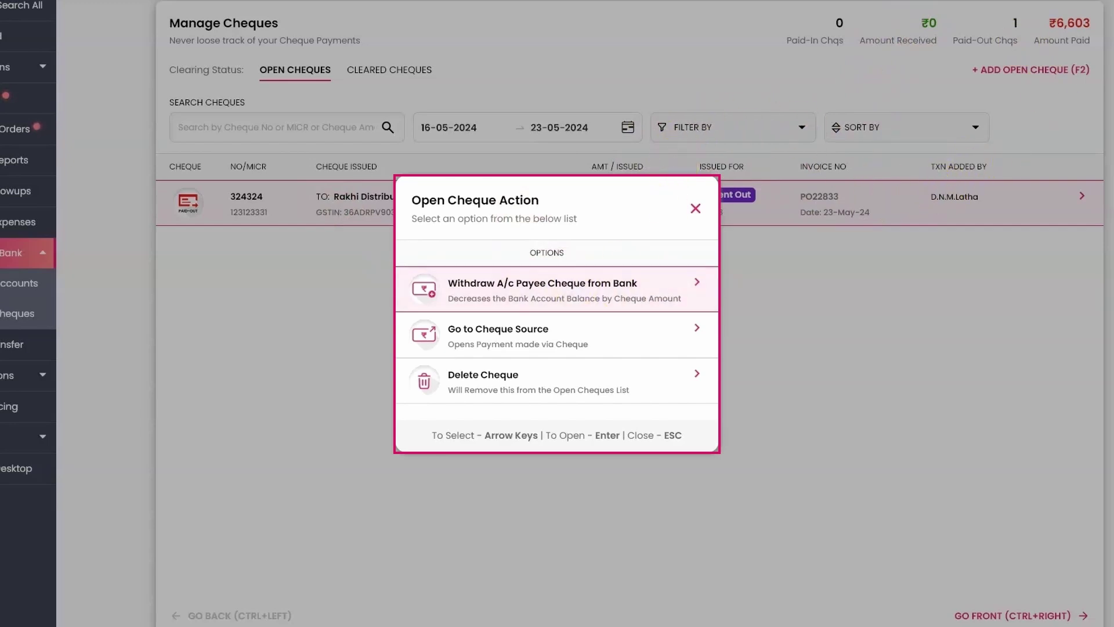
Choose to withdraw the cheque and select State Bank of India as the account.
key("Return")
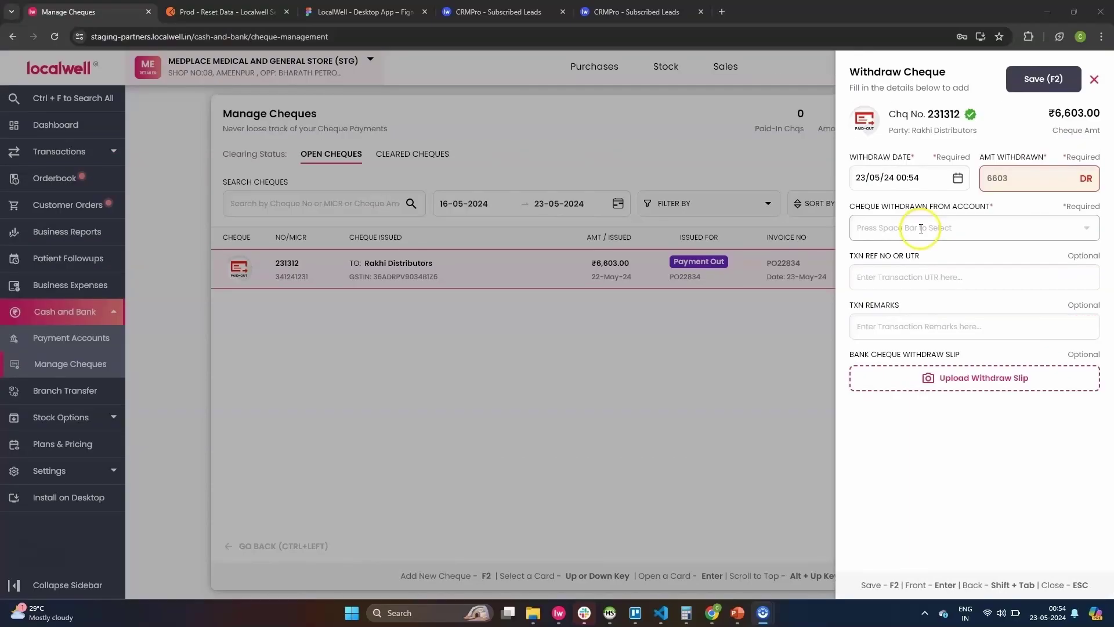
left_click(920, 228)
left_click(997, 179)
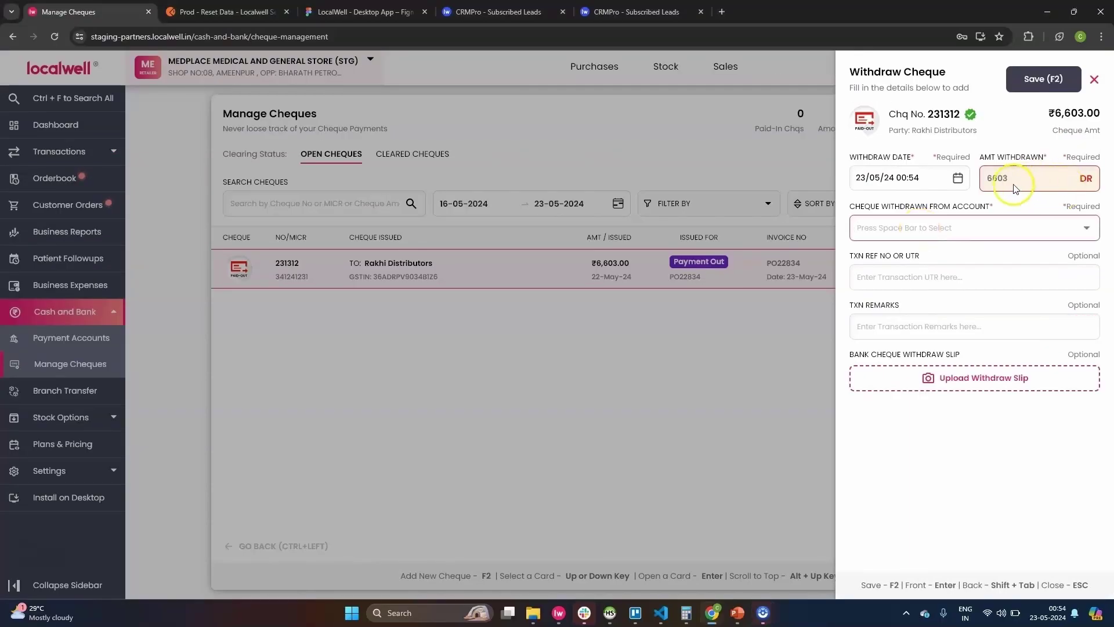
left_click(918, 225)
left_click(932, 232)
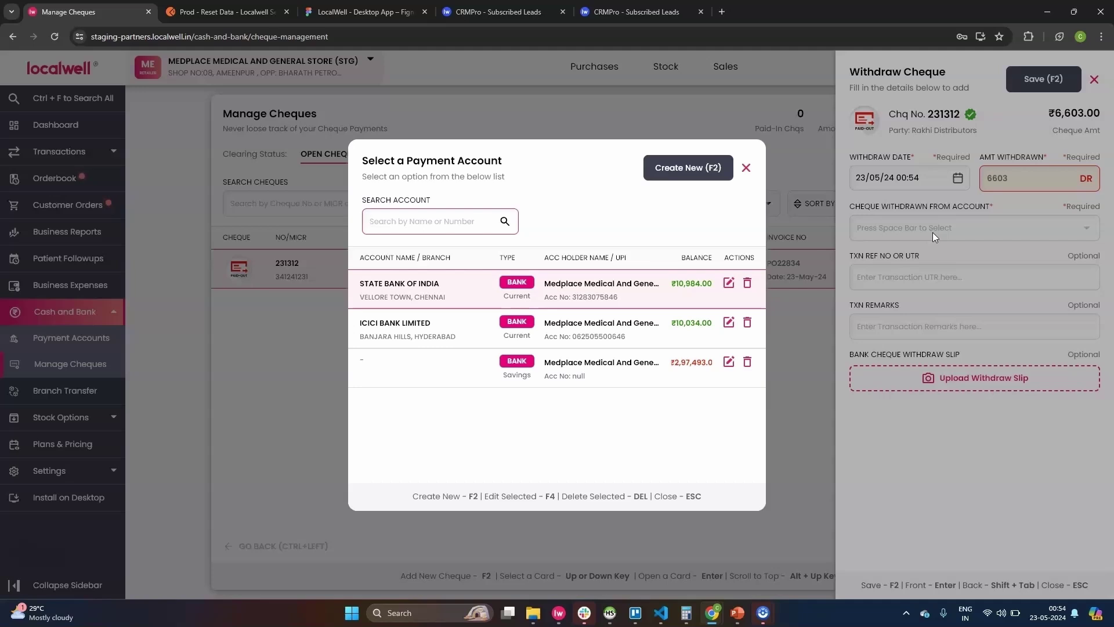
key("Return")
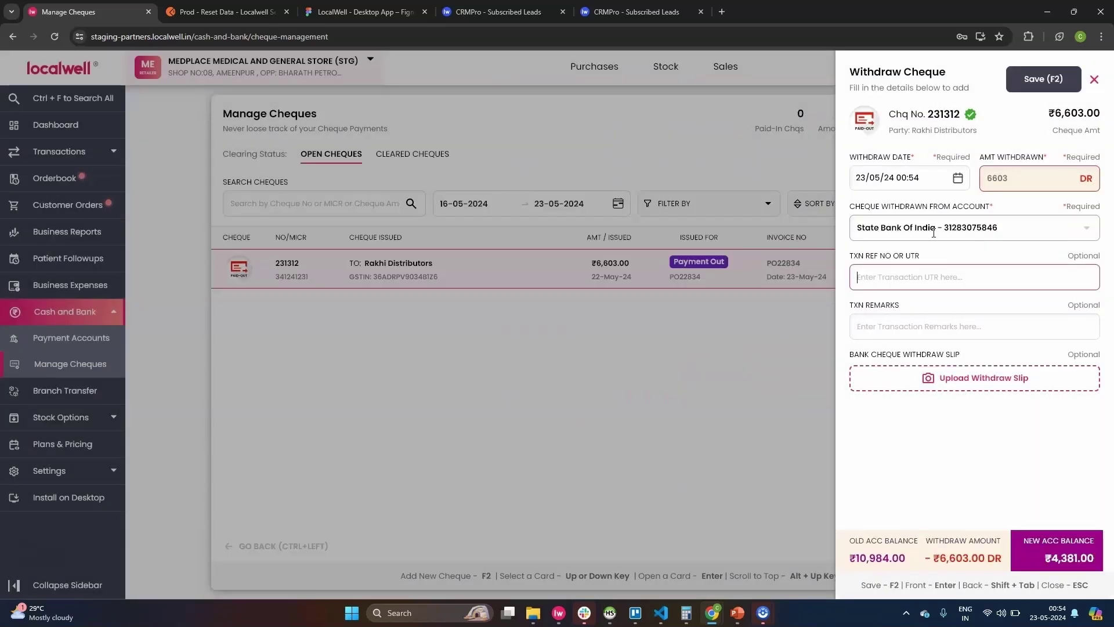
type("2344312323")
key("Tab")
type("P")
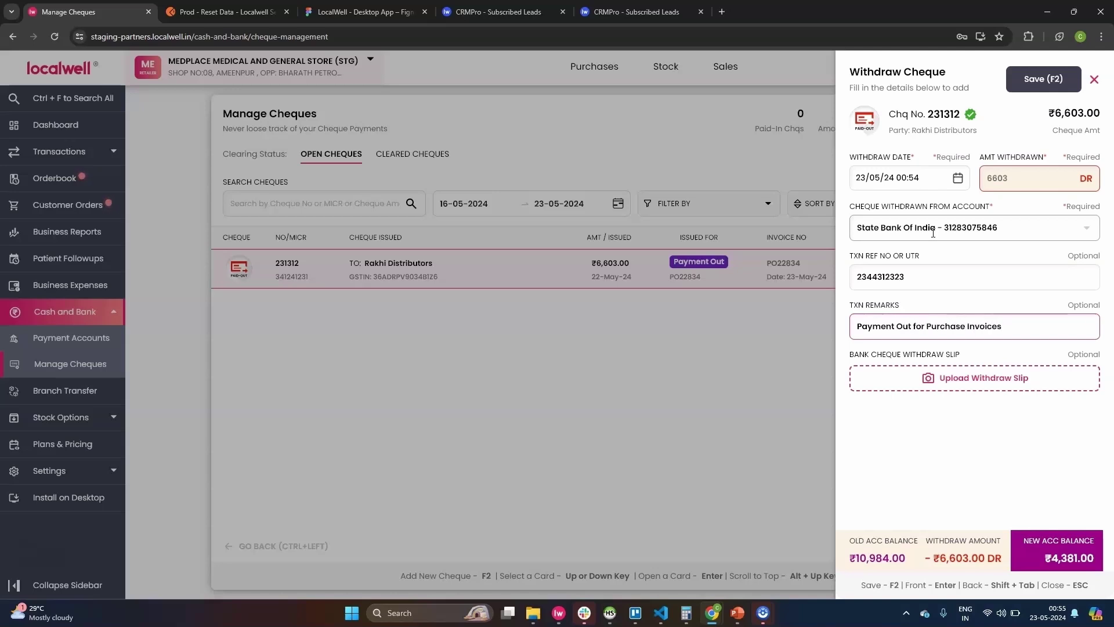
key("F2")
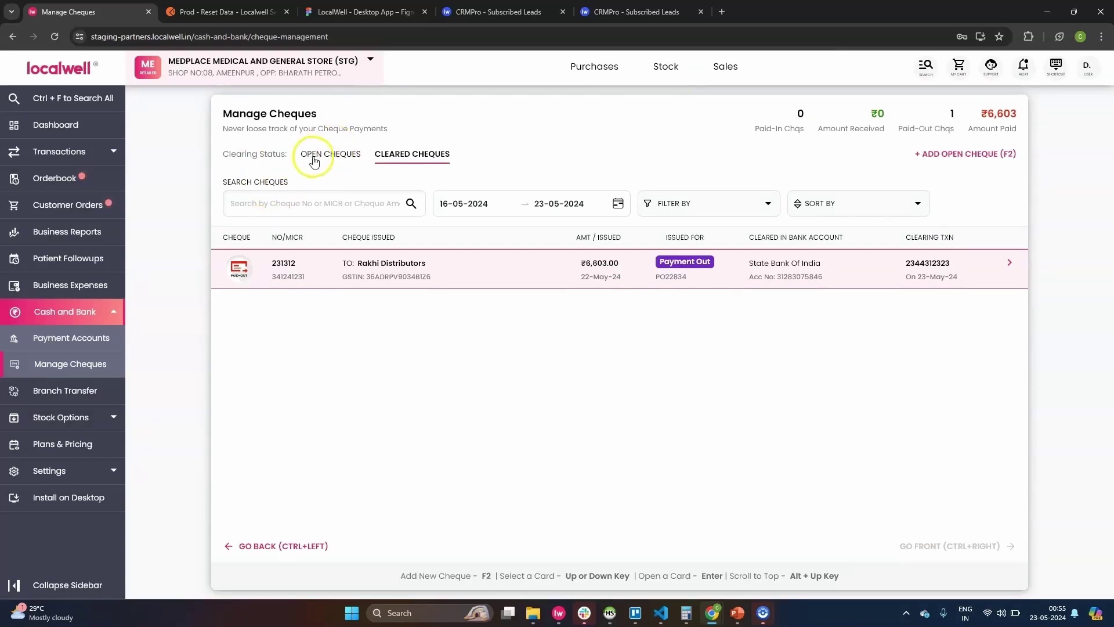
Check the cleared cheques, then open State Bank of India's statement from Payment Accounts.
left_click(402, 157)
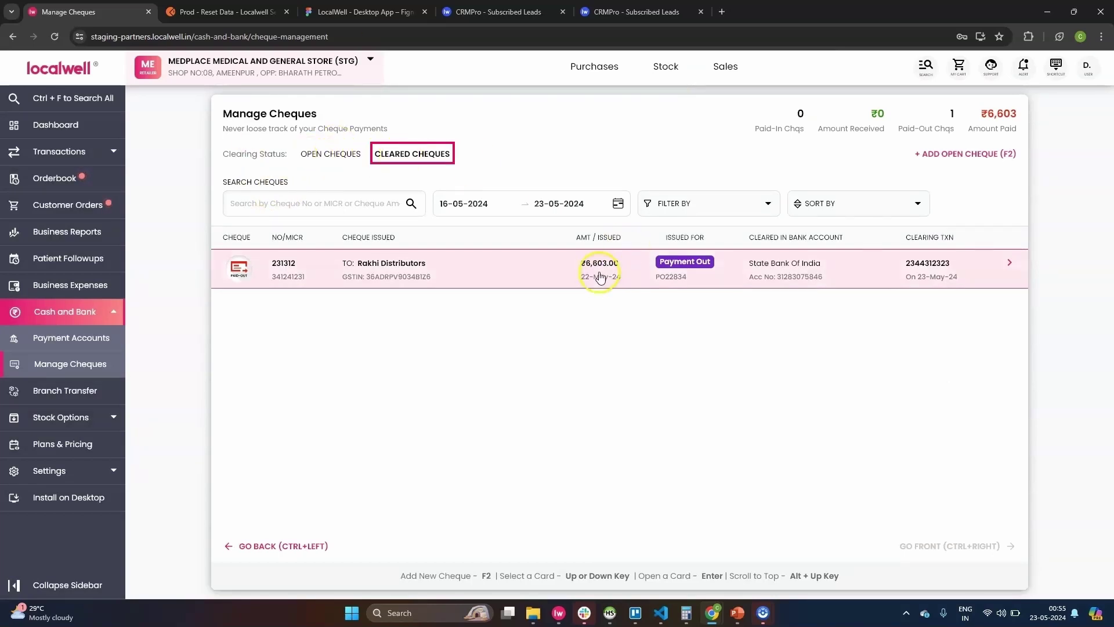
left_click(350, 152)
left_click(415, 156)
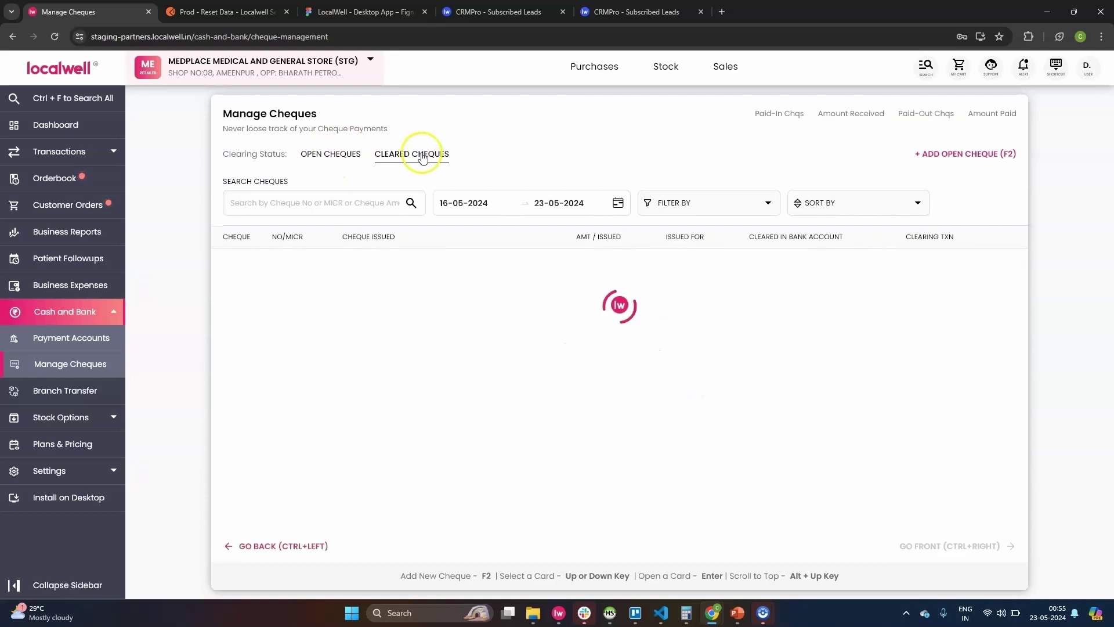
left_click(71, 344)
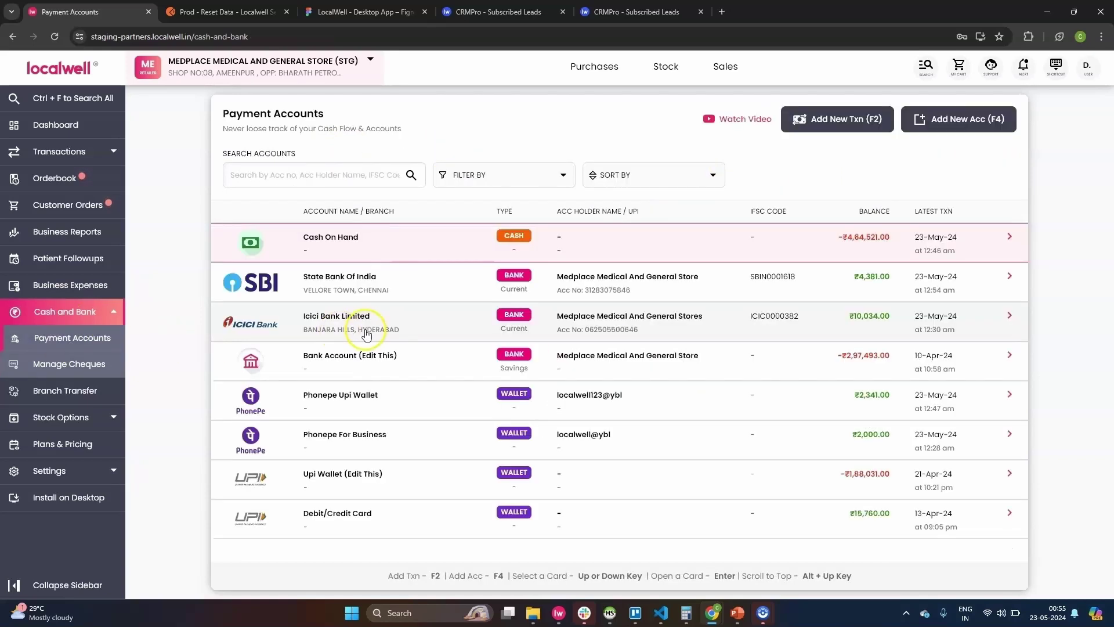
left_click(390, 286)
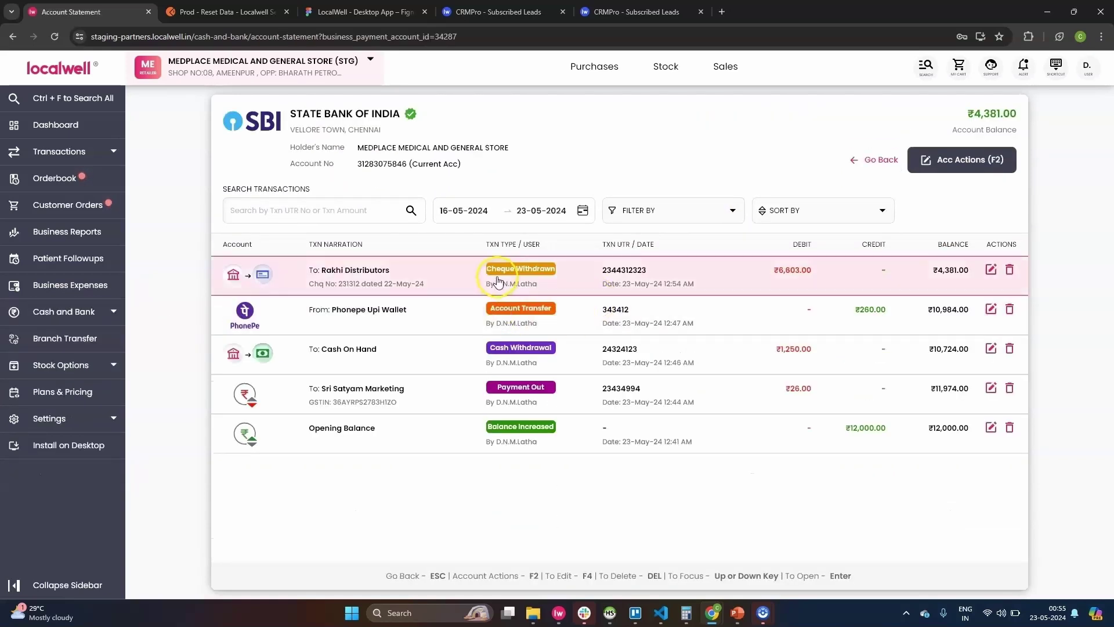
left_click(494, 277)
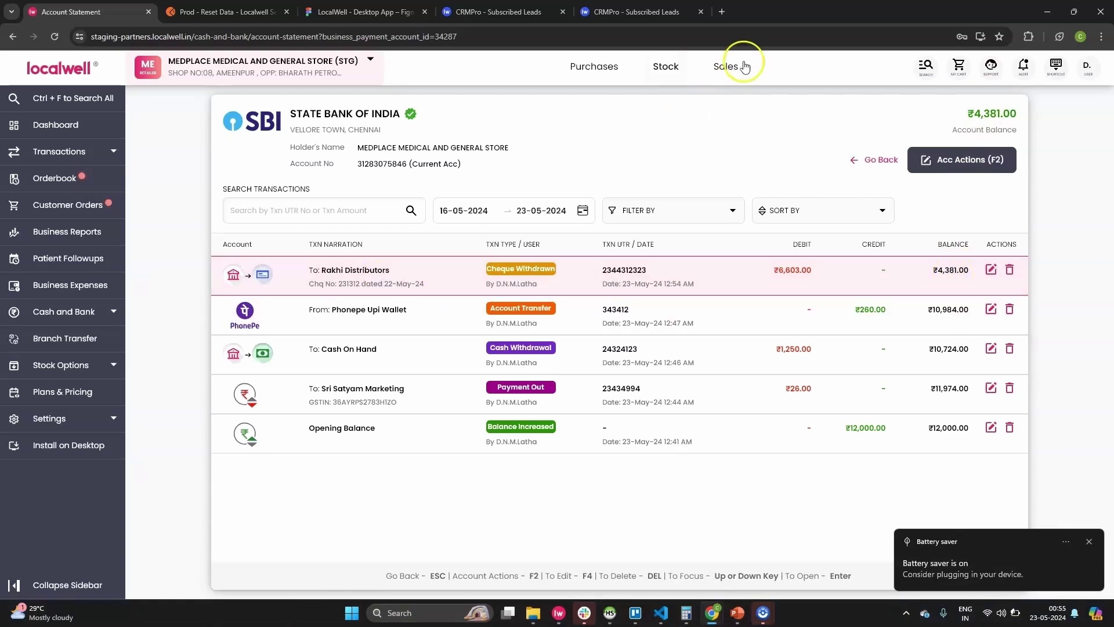
Start a paid-in cheque payment from the customer owing ₹3,247, ticking invoices INV2250805, INV2250824 and INV2250833.
left_click(725, 72)
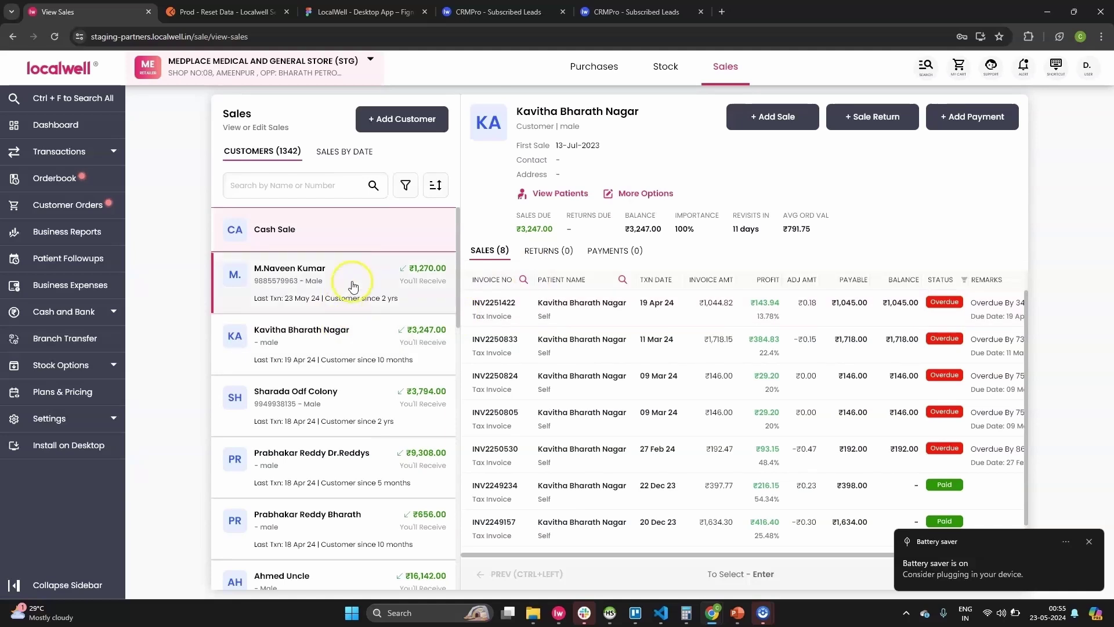
left_click(355, 338)
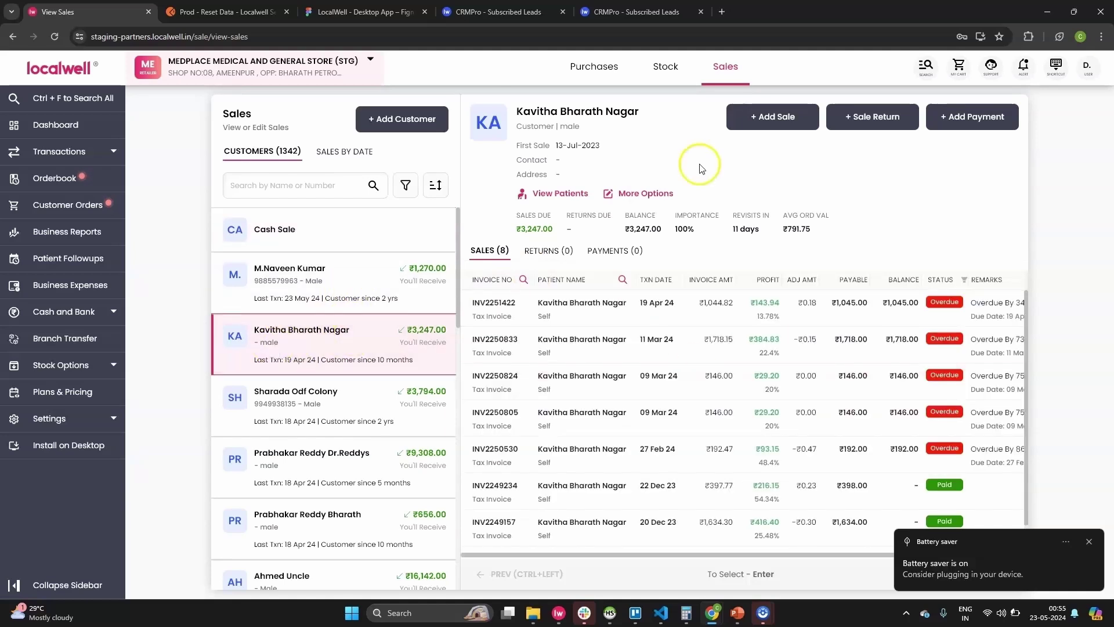
left_click(957, 117)
scroll(539, 325, "down", 3)
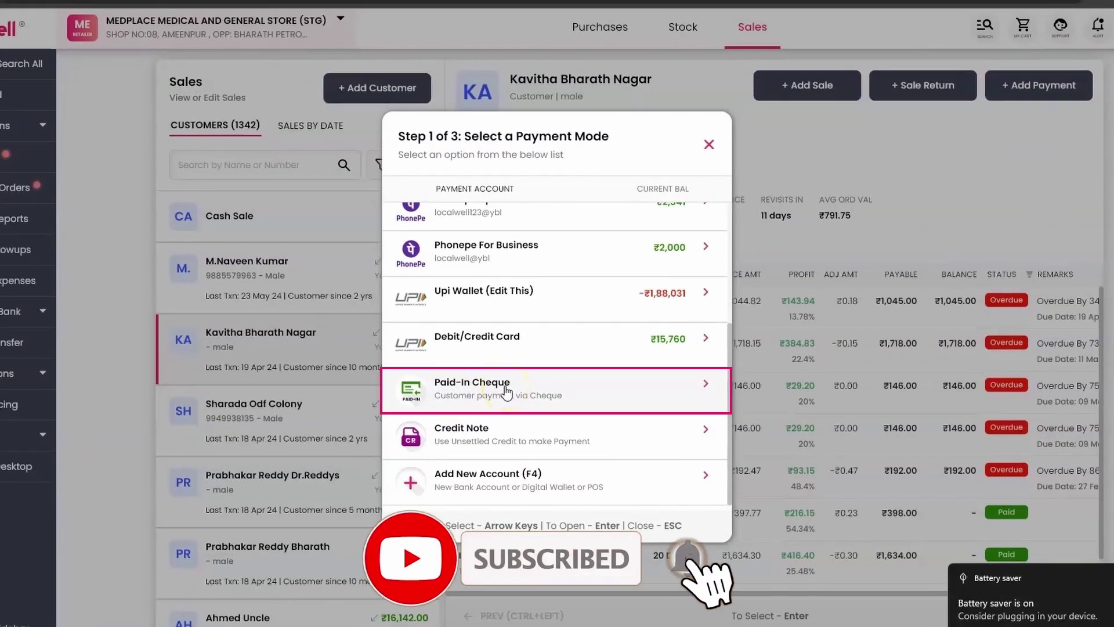
left_click(507, 392)
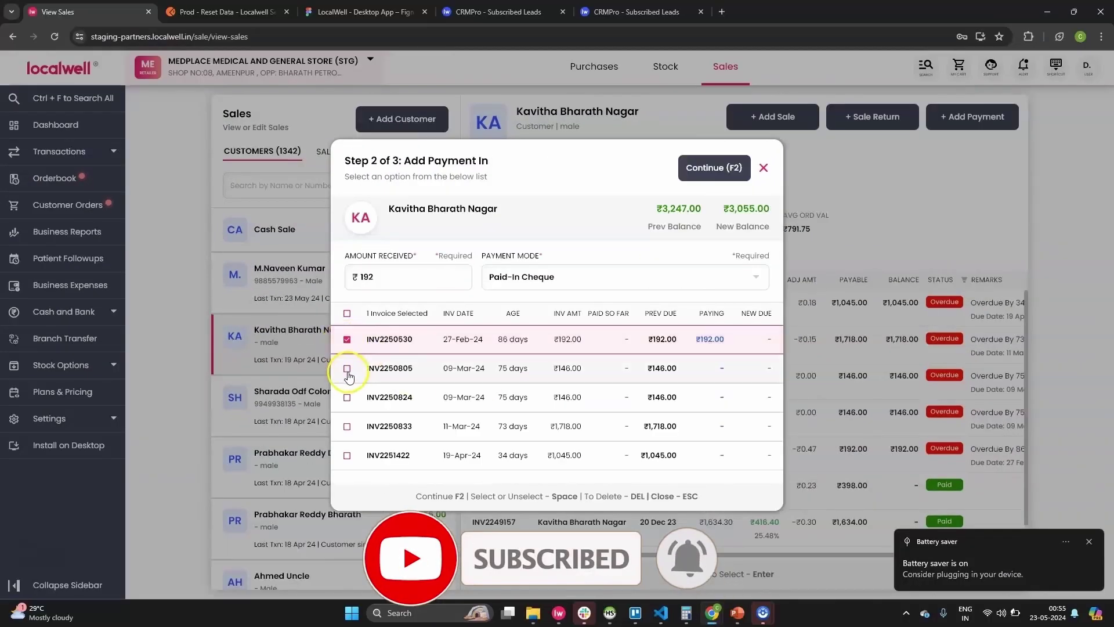
left_click(347, 369)
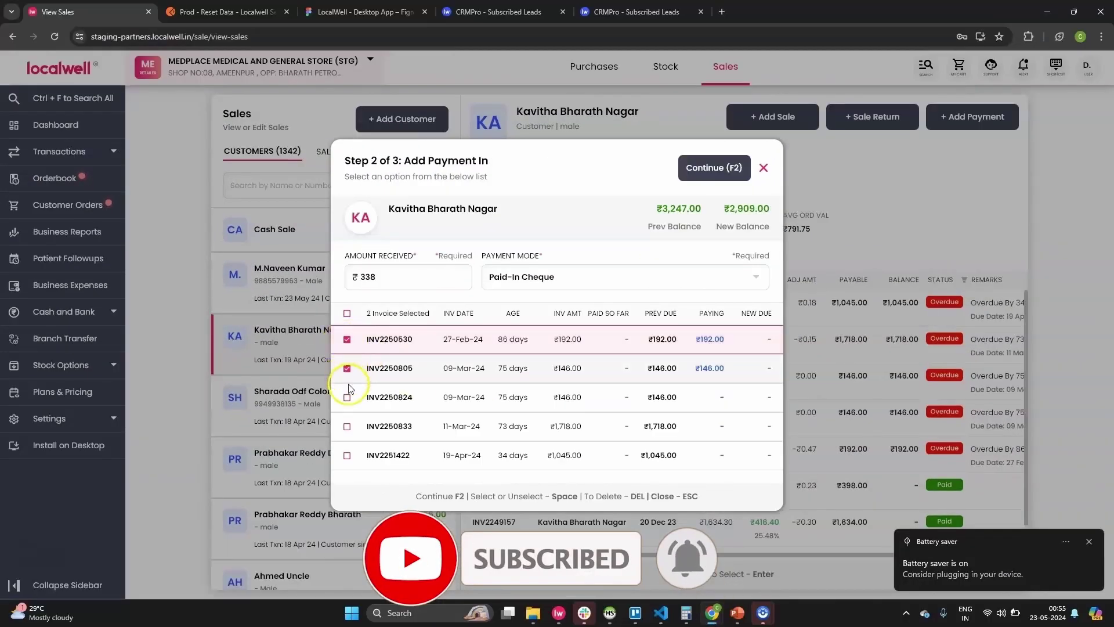
left_click(347, 397)
left_click(347, 426)
left_click(702, 167)
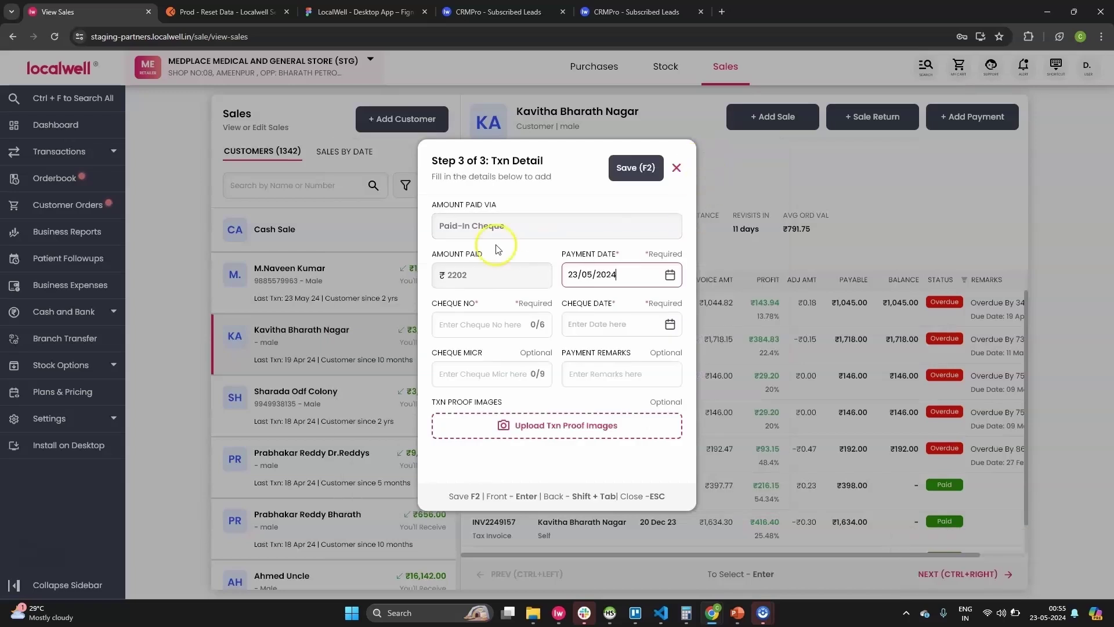
Enter cheque number 324341 dated 21/05/2024 with its MICR and save the ₹2,202 payment.
left_click(497, 322)
type("324341")
key("Return")
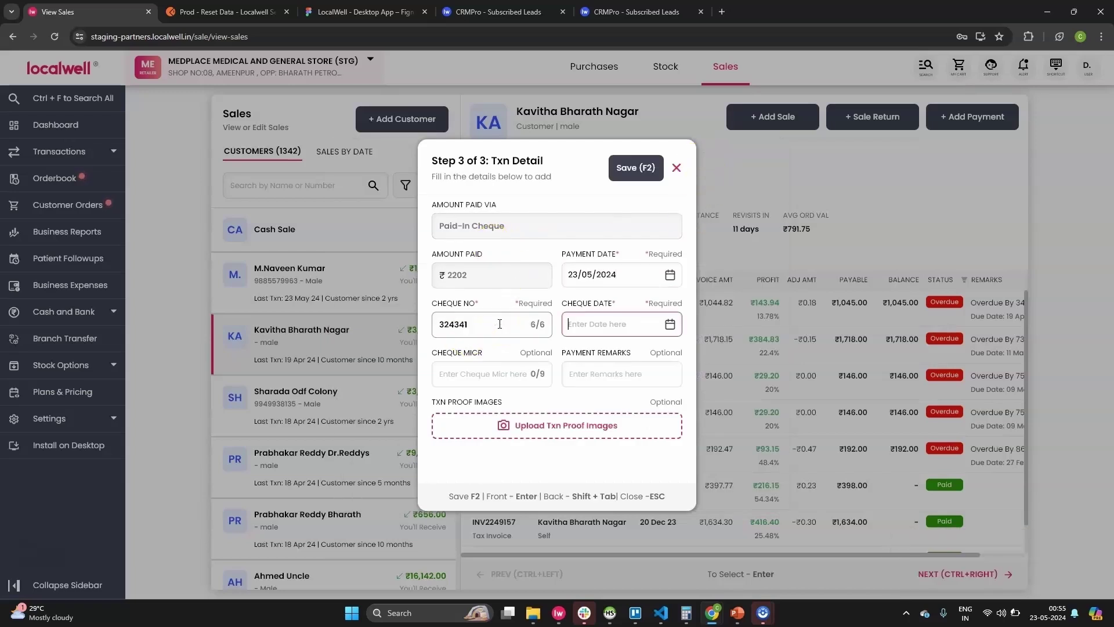
left_click(625, 463)
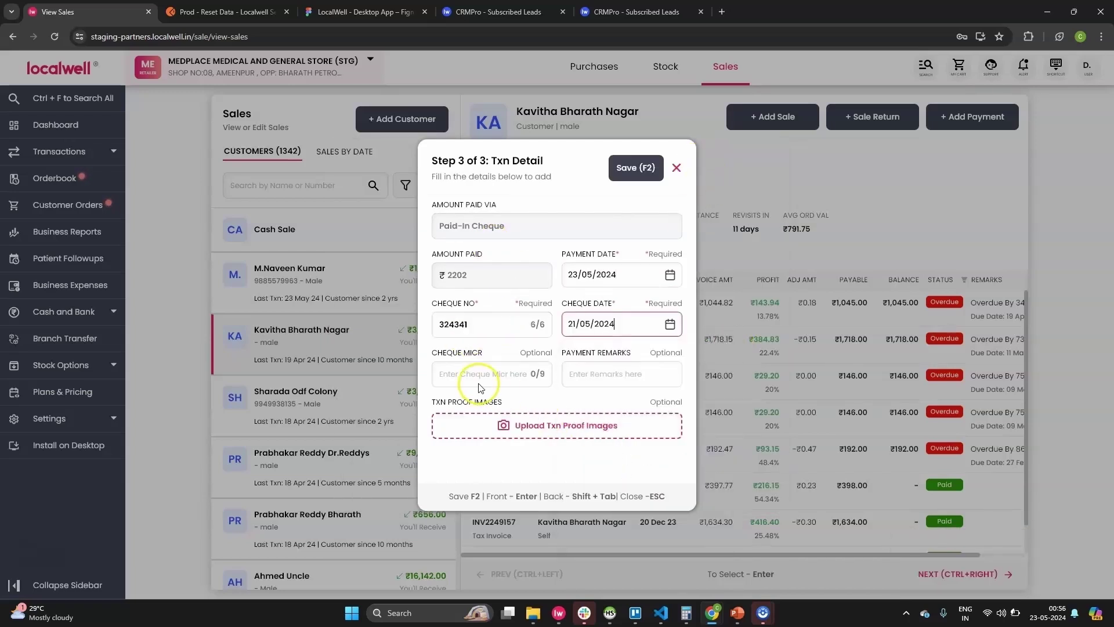
left_click(485, 378)
type("3242e324234")
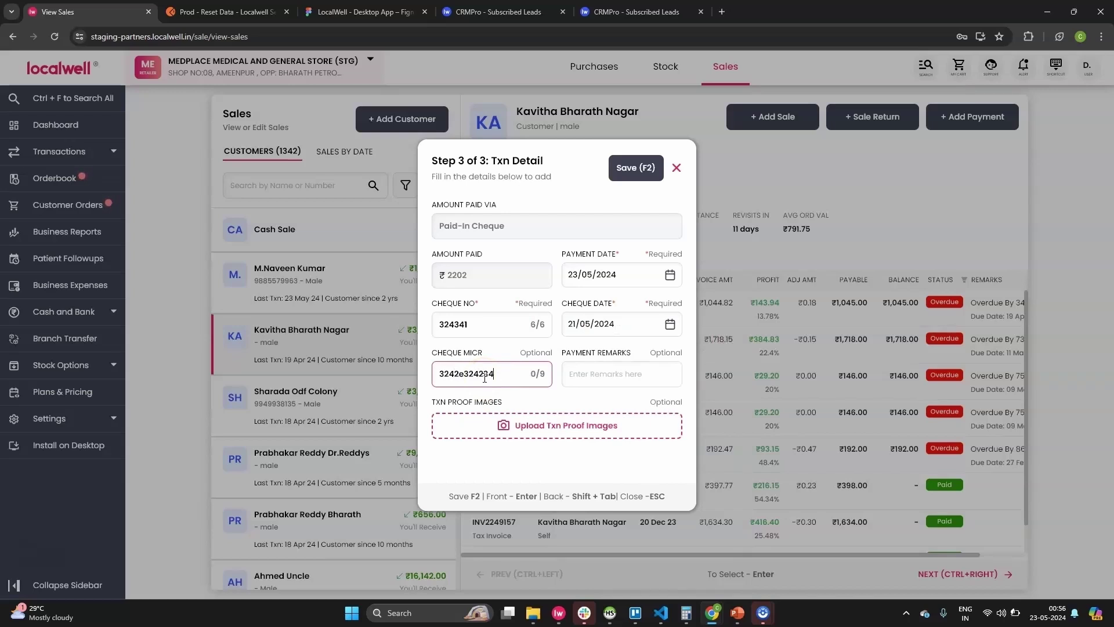
left_click(633, 169)
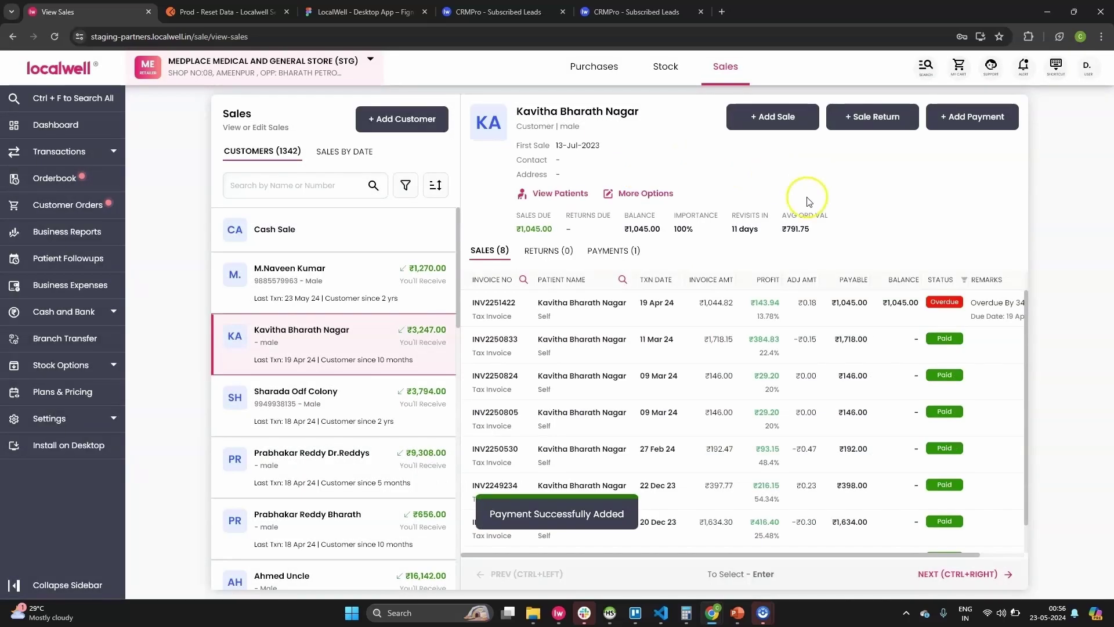
Review the customer's recorded payments and invoices, then check another customer's sales history.
left_click(600, 251)
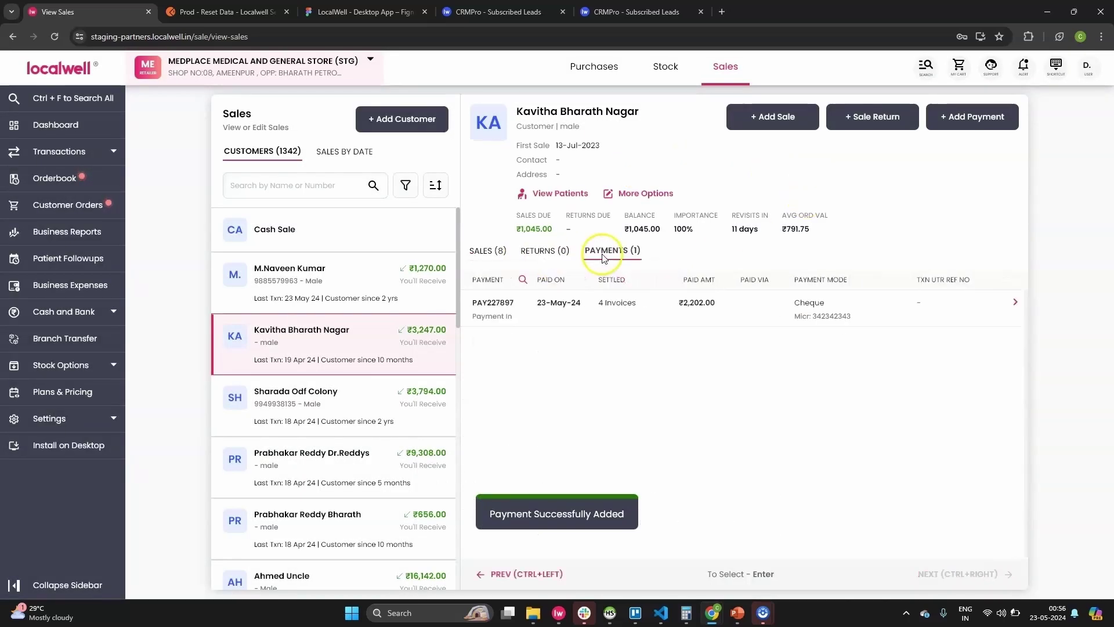
left_click(490, 250)
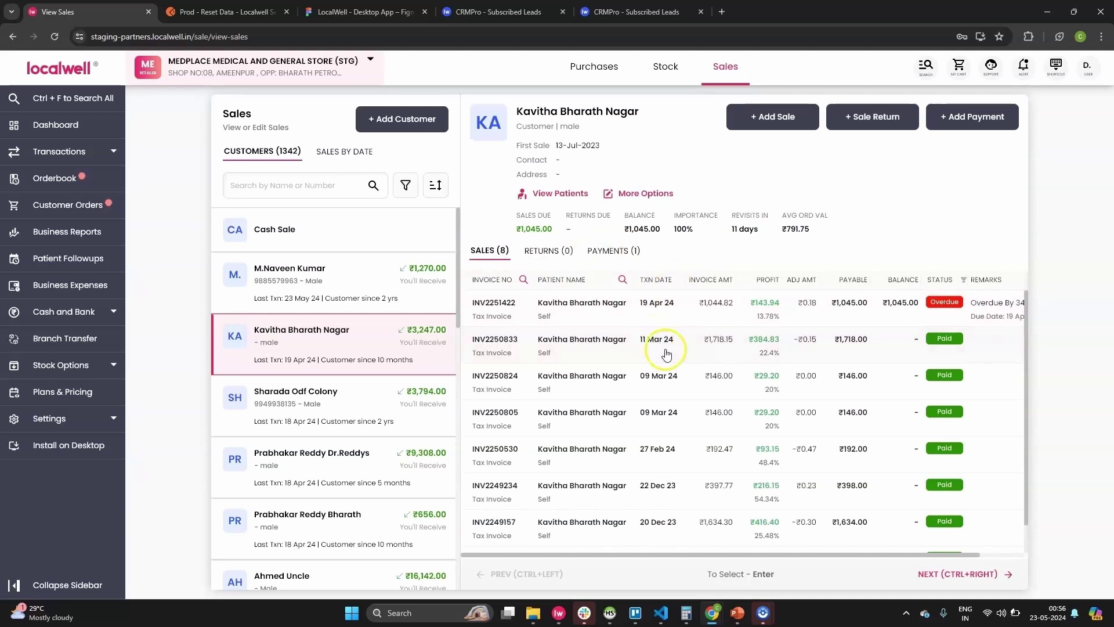
scroll(725, 353, "down", 1)
scroll(639, 400, "up", 1)
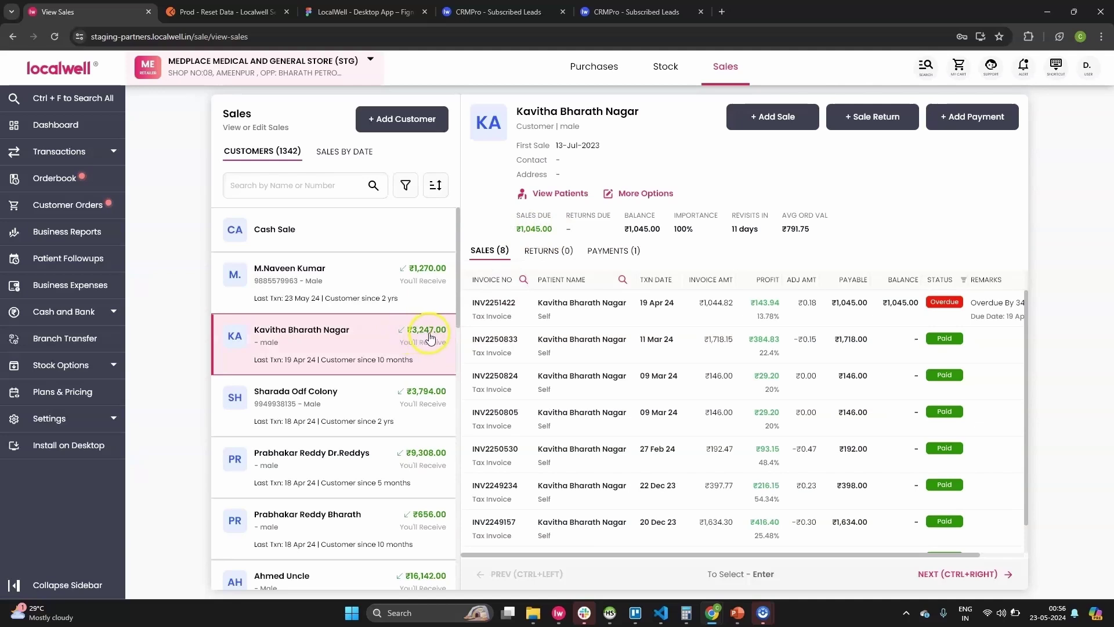
left_click(388, 284)
left_click(594, 66)
left_click(725, 66)
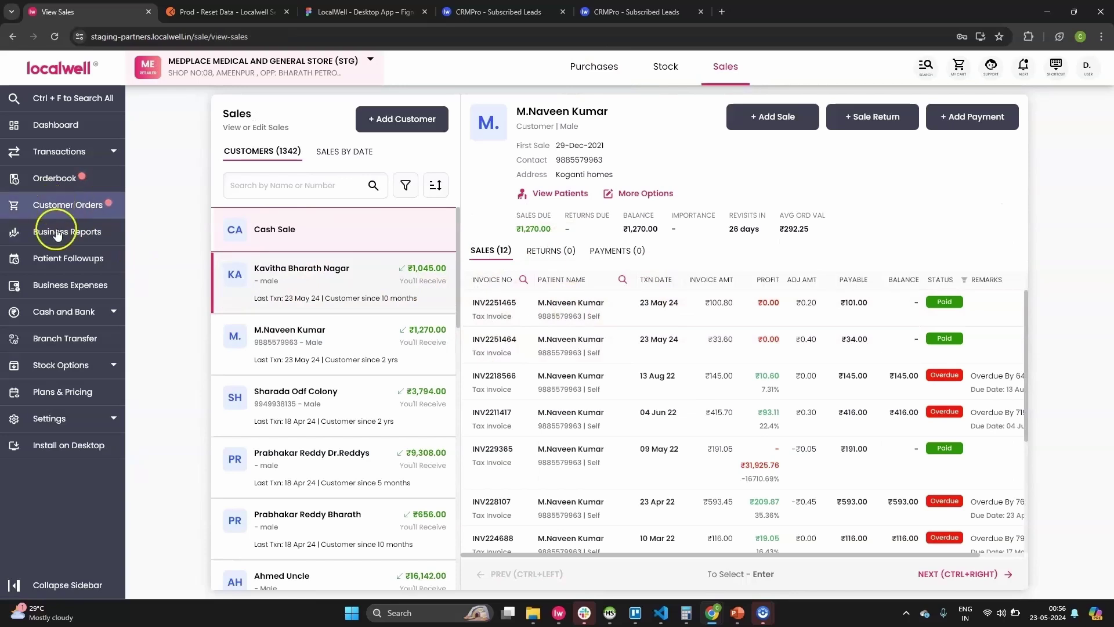
left_click(81, 312)
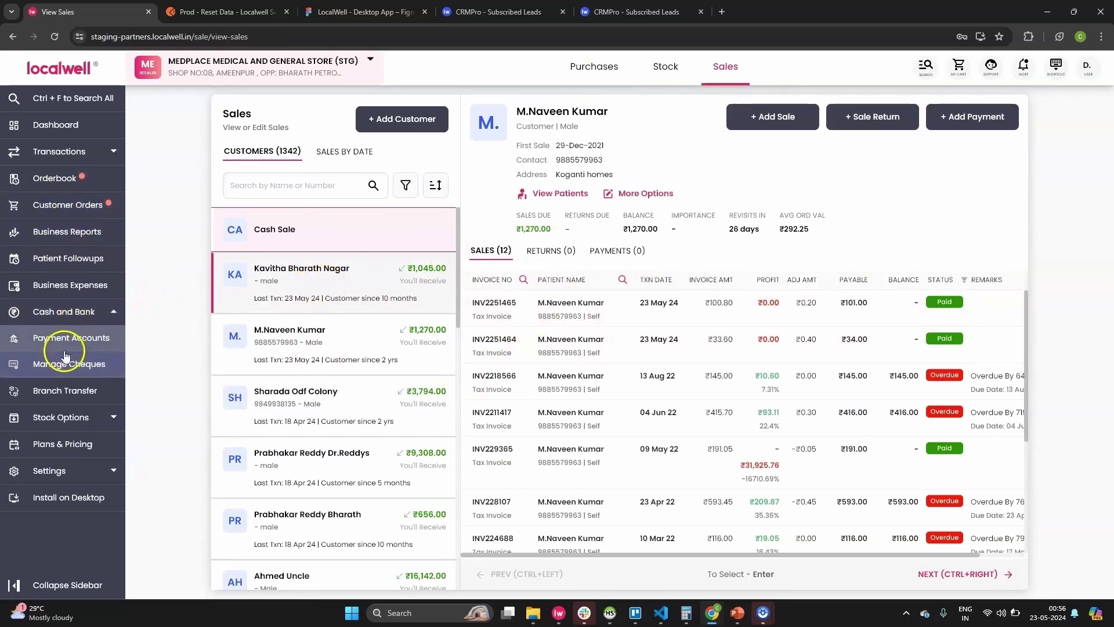
Open the ₹2,202 open cheque's actions and deposit it into State Bank of India.
left_click(64, 364)
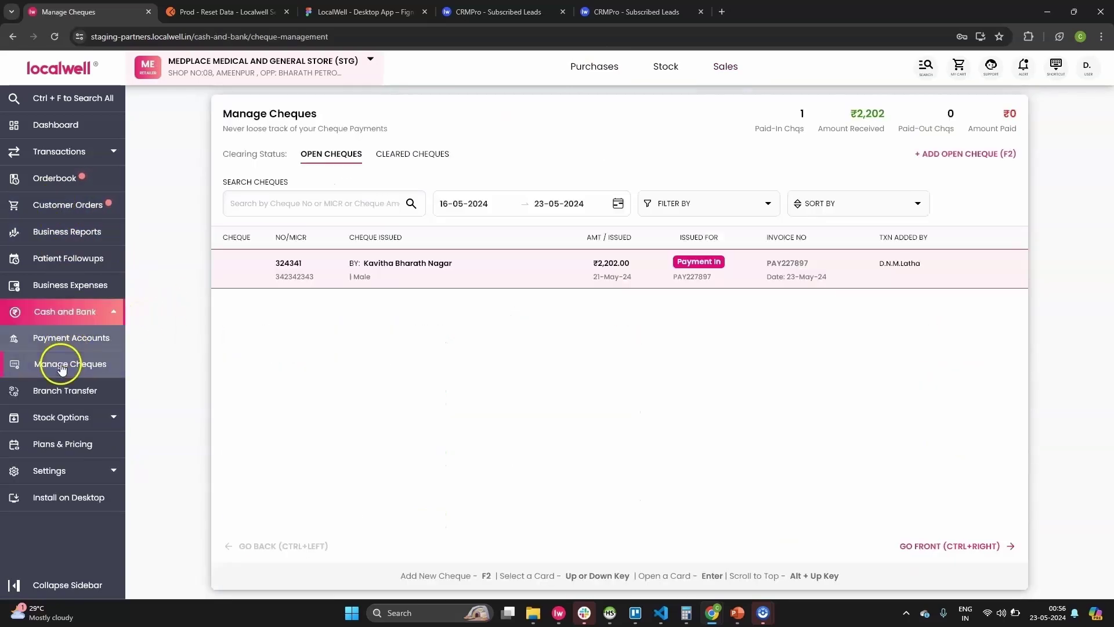
left_click(308, 156)
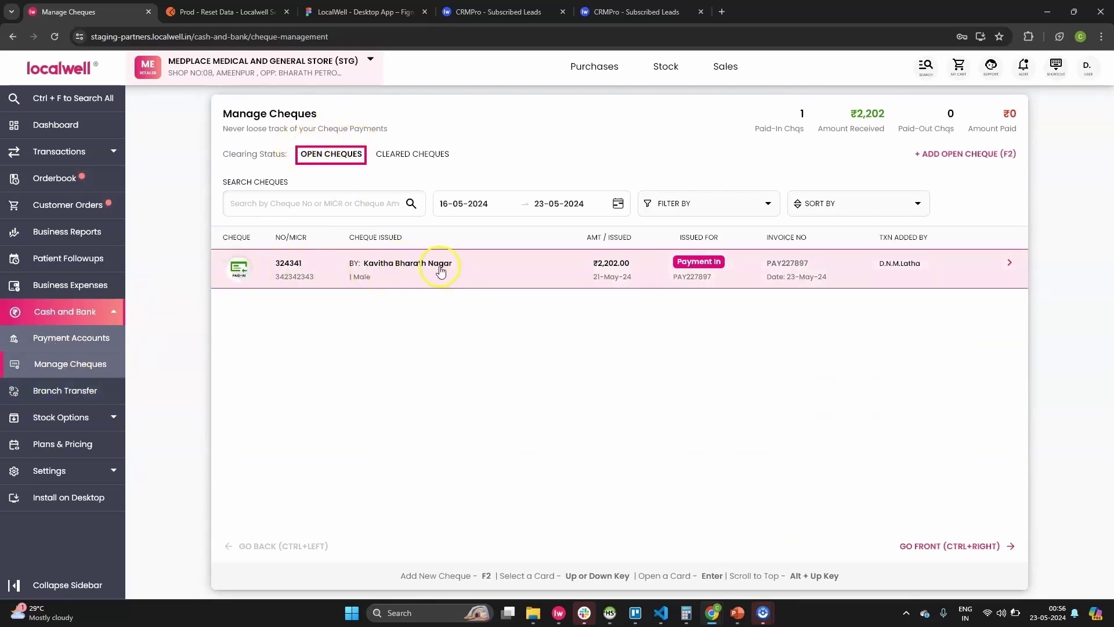
left_click(612, 268)
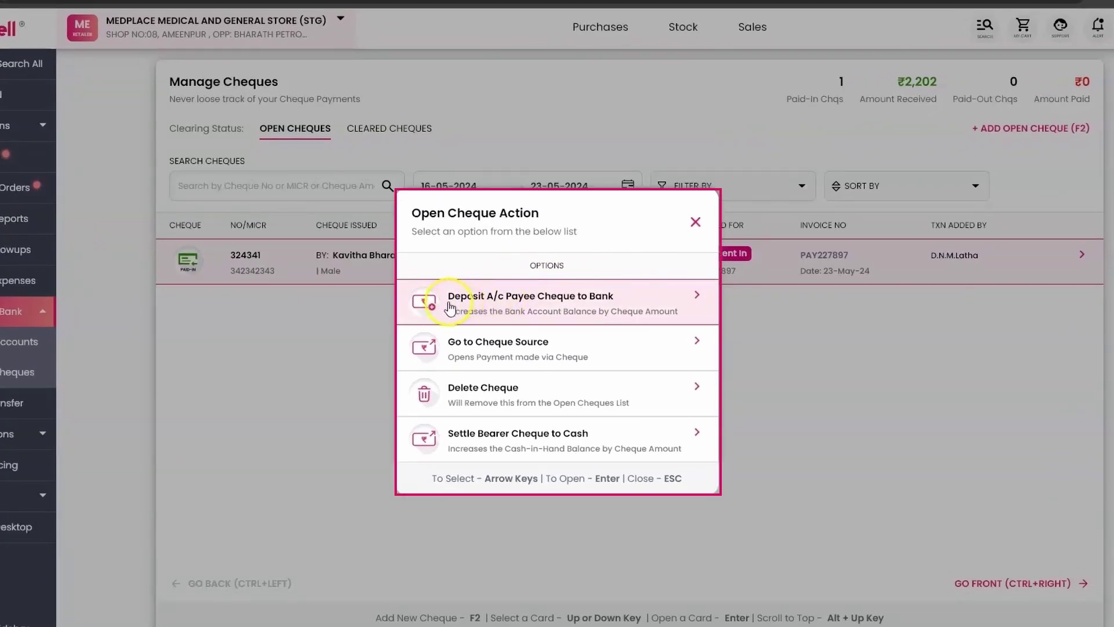
left_click(609, 311)
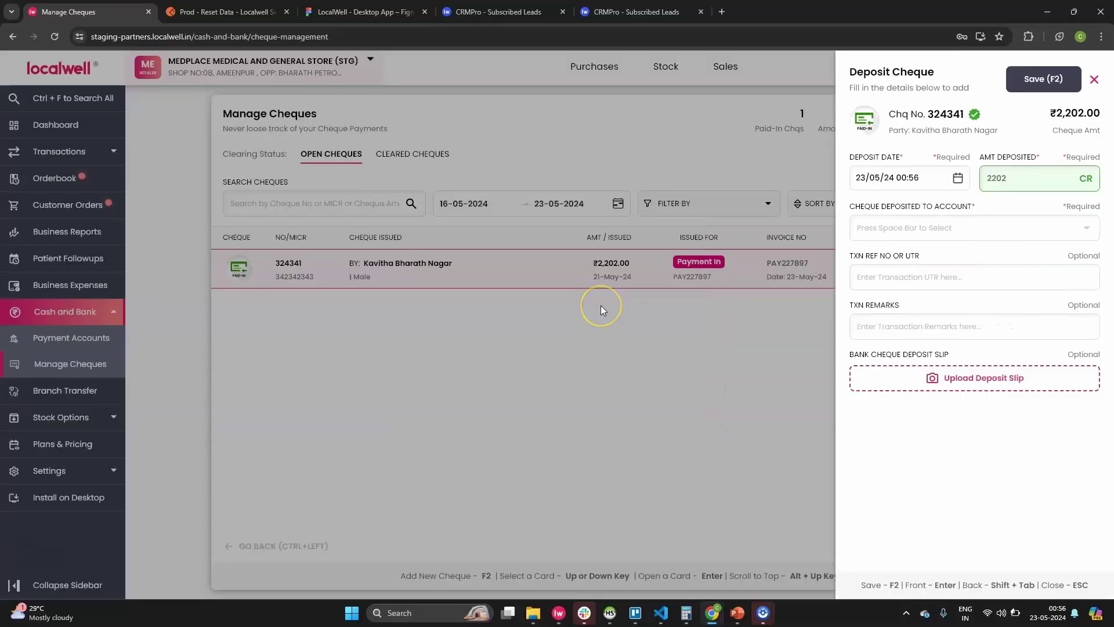
left_click(958, 227)
left_click(959, 228)
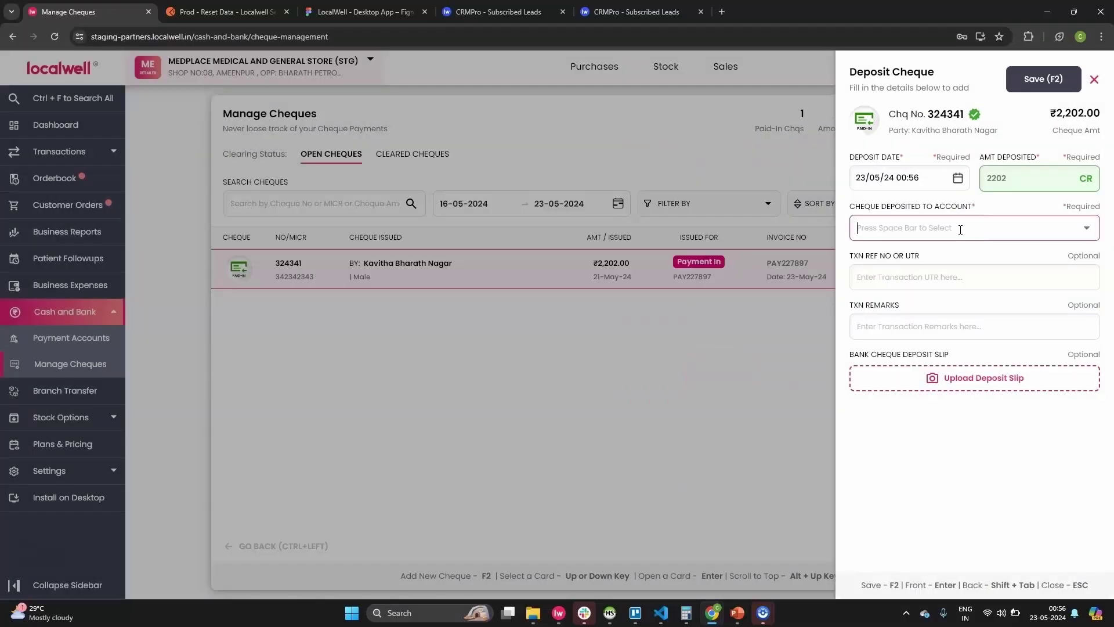
left_click(439, 306)
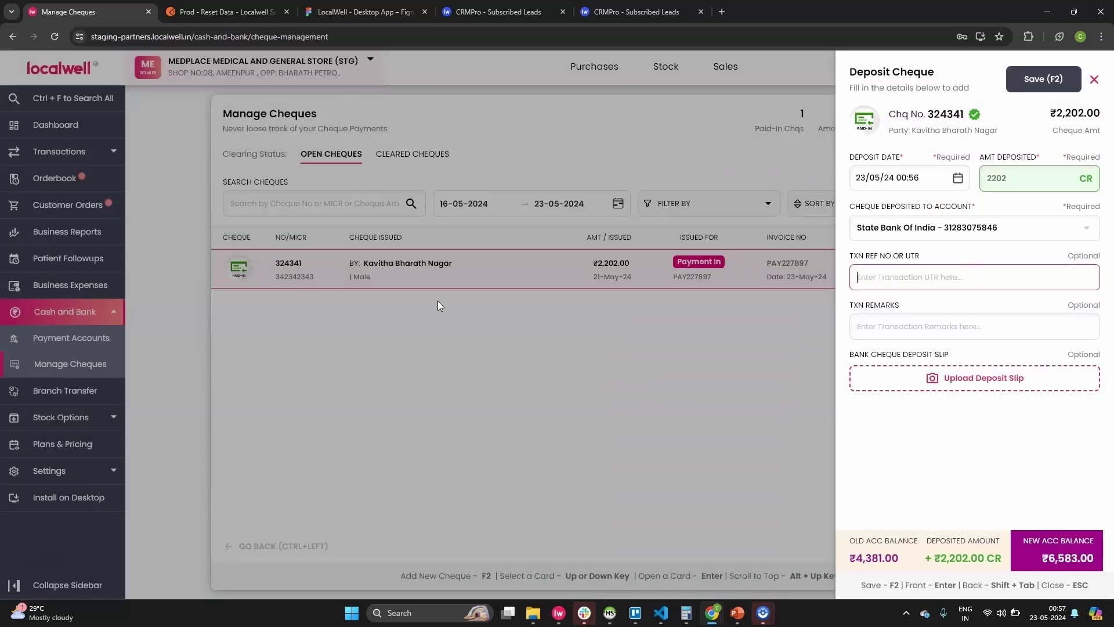
type("4124131323")
key("Tab")
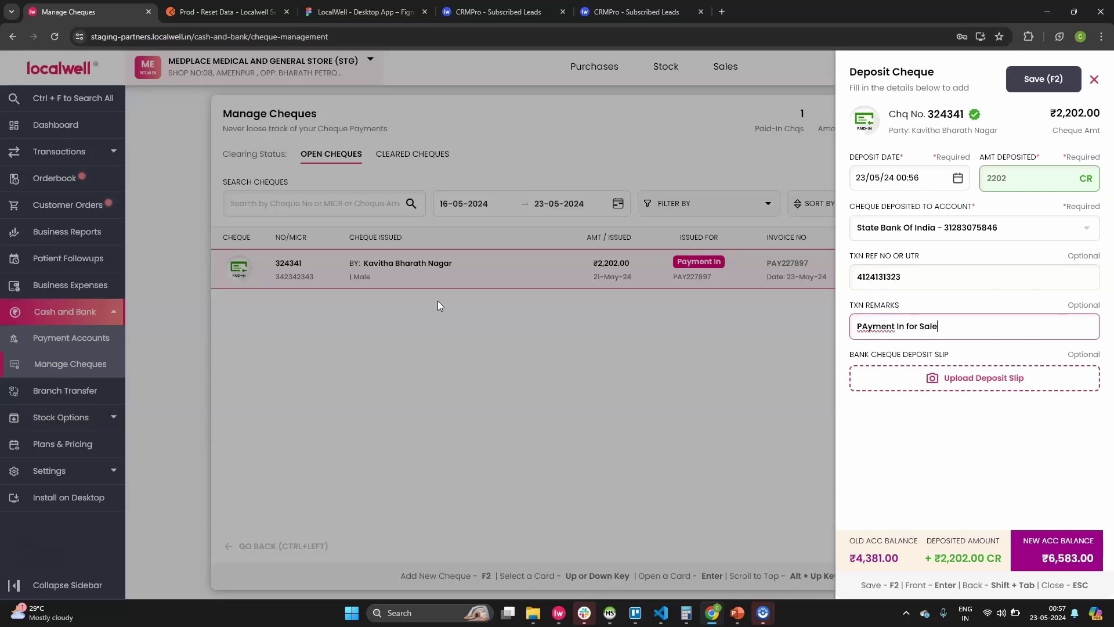
type("ce")
key("F2")
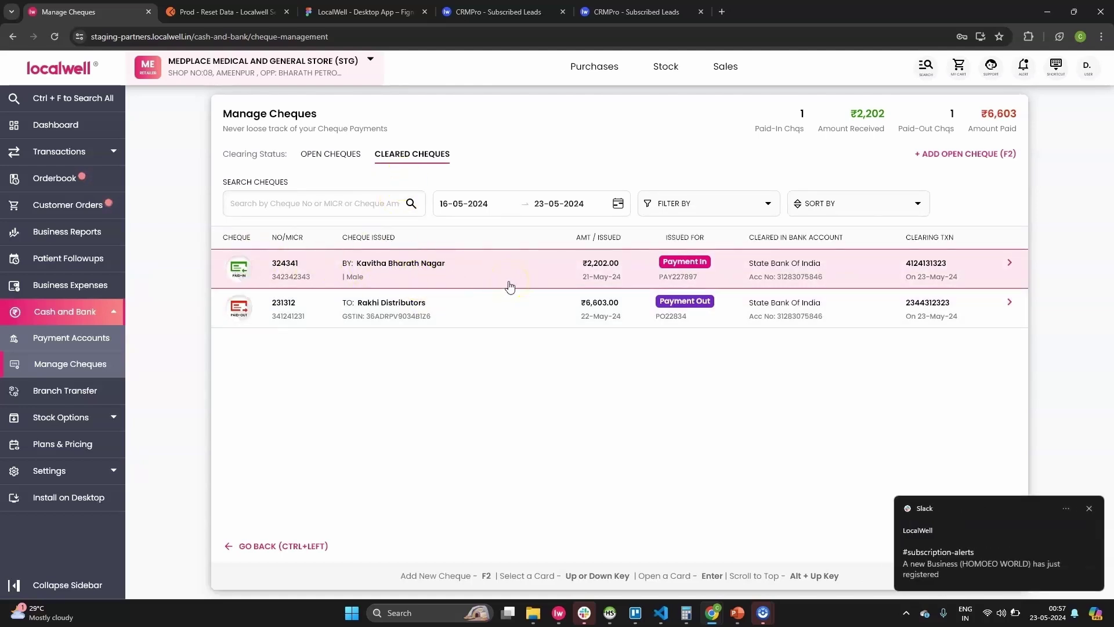
Open State Bank of India's statement showing the ₹2,202 Cheque Deposited credit and ₹6,583 balance.
left_click(73, 337)
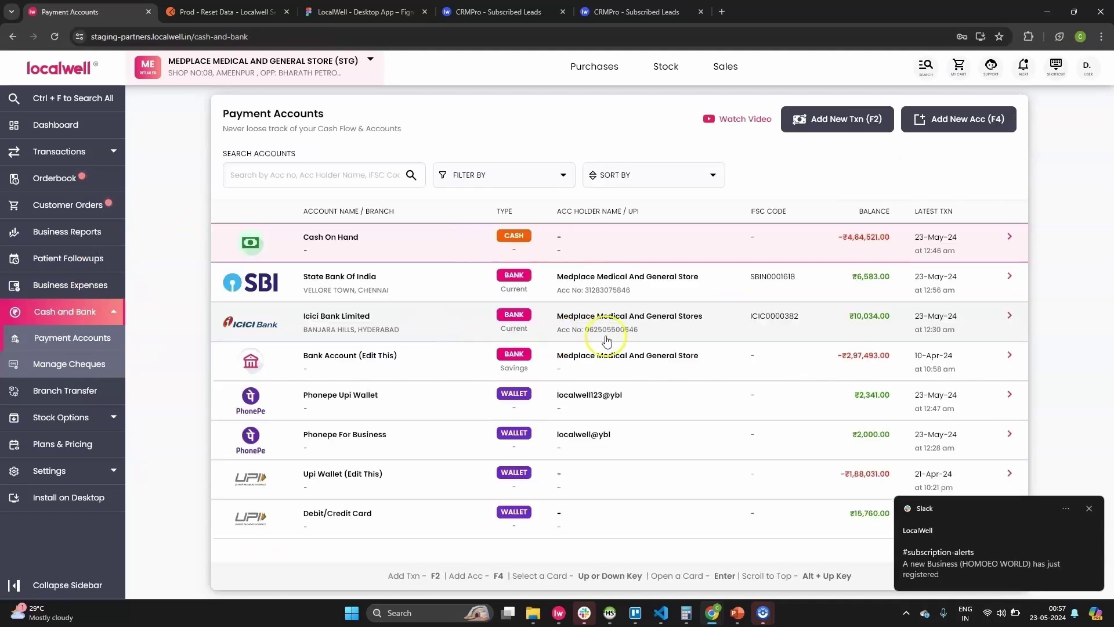
left_click(441, 290)
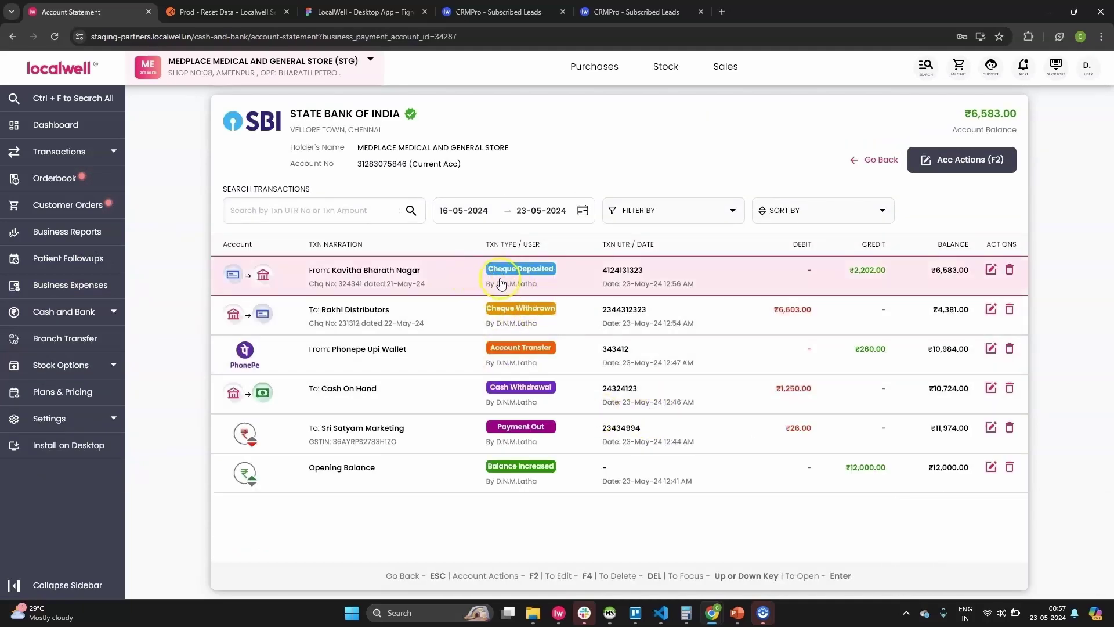
left_click(528, 276)
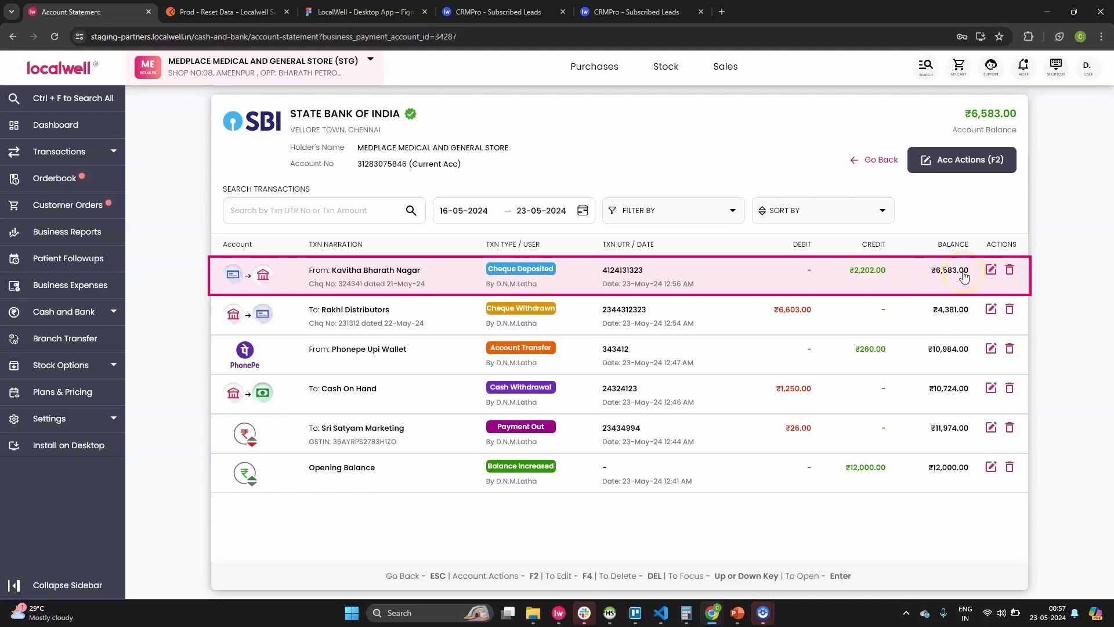
left_click(477, 279)
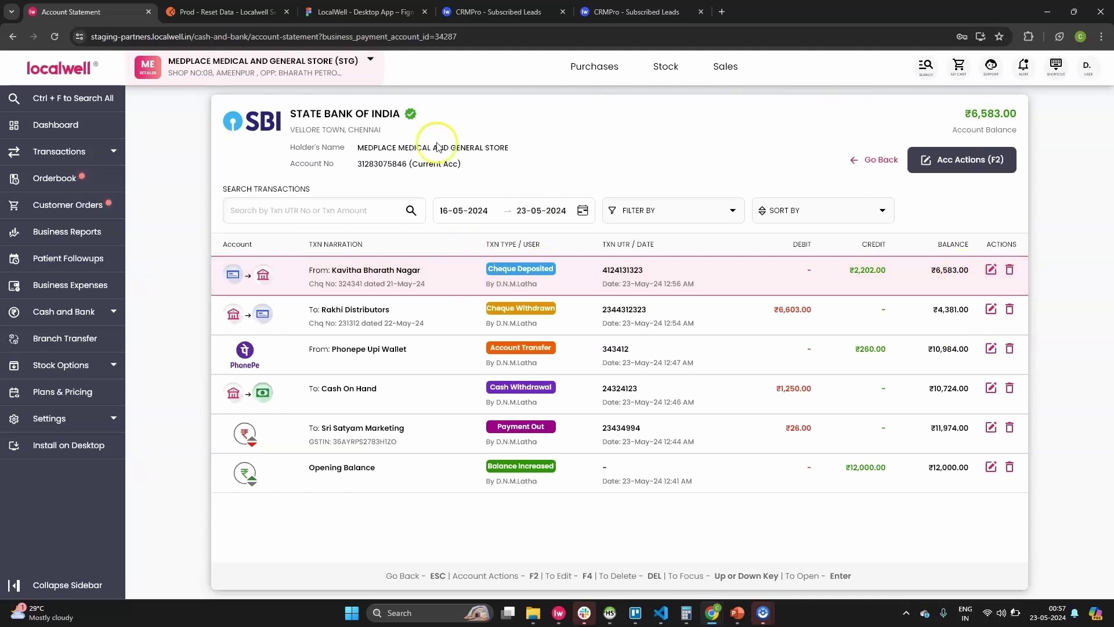
left_click(876, 159)
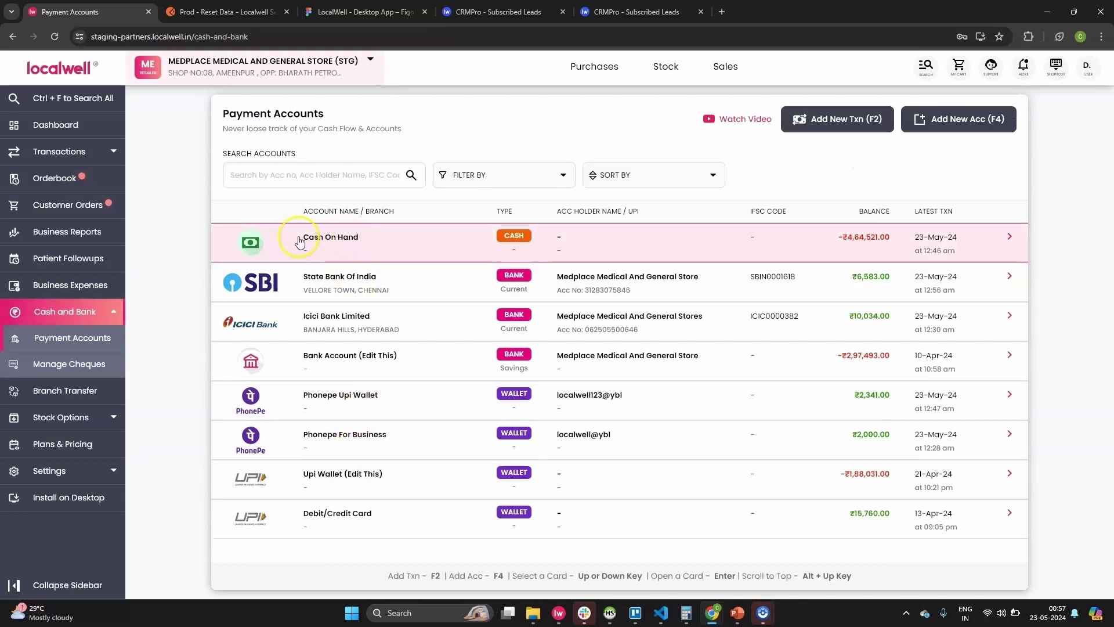
left_click(413, 281)
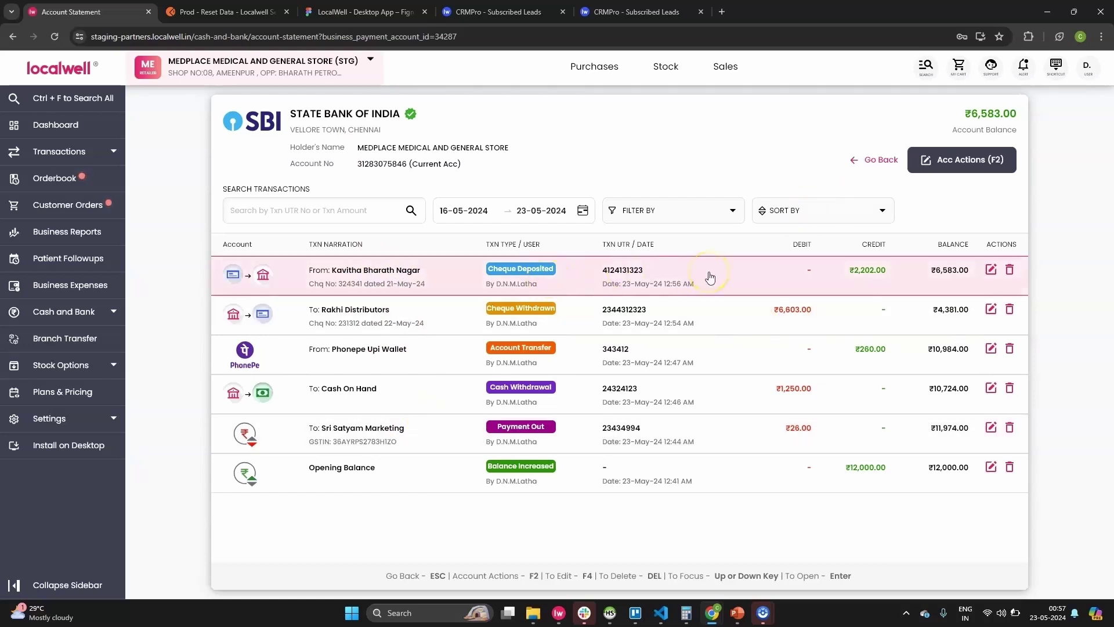
Export the State Bank of India statement as CSV for 23-04-2024 to 24-05-2024.
left_click(949, 158)
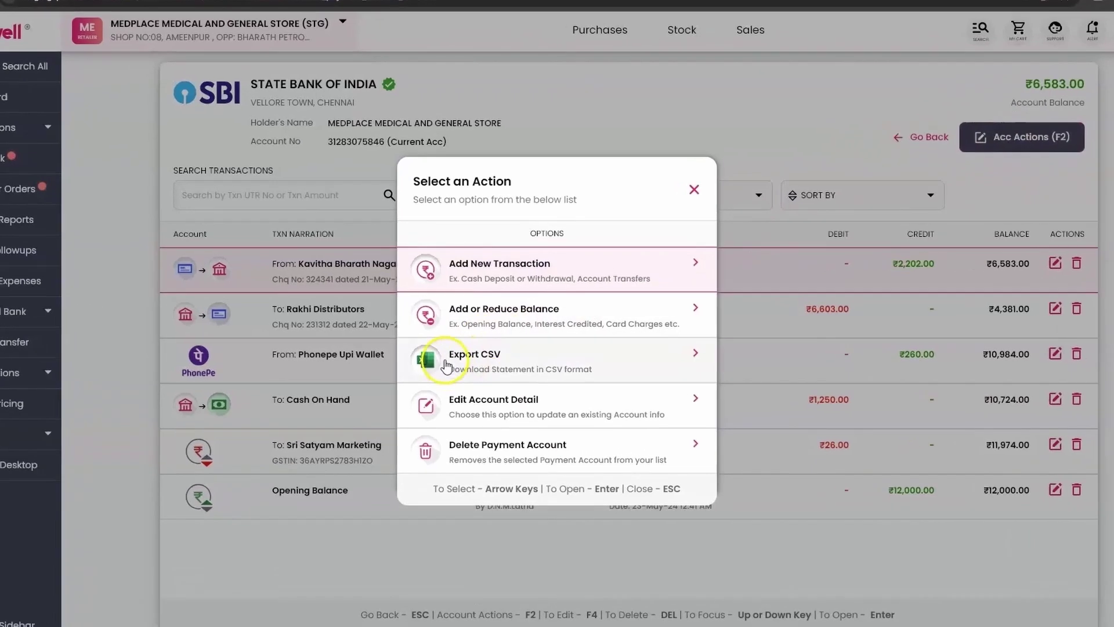
left_click(499, 359)
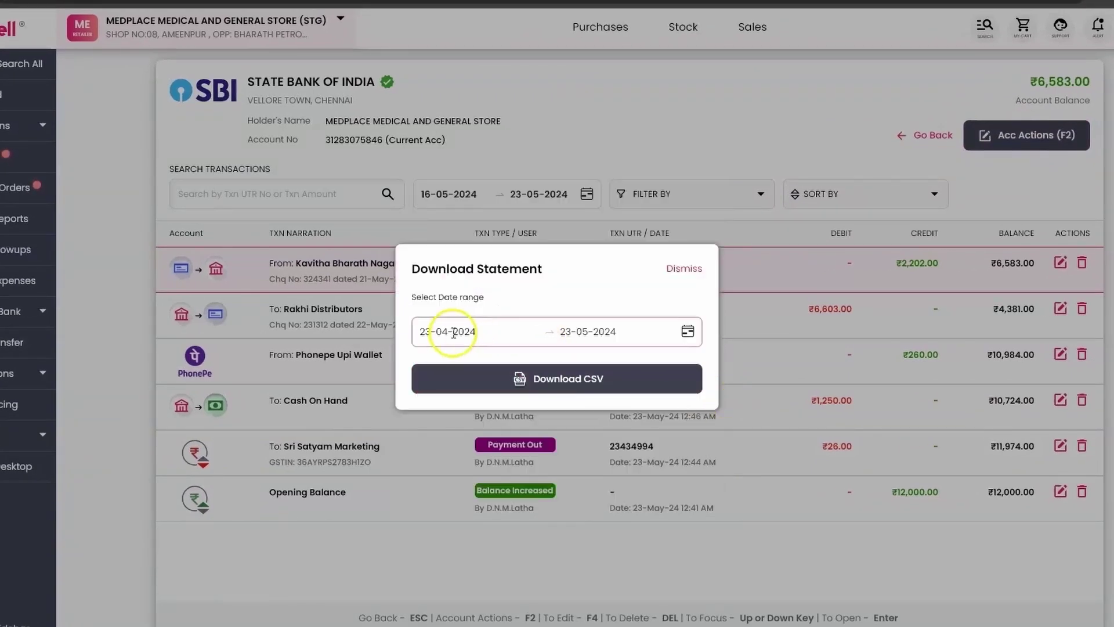
left_click(606, 331)
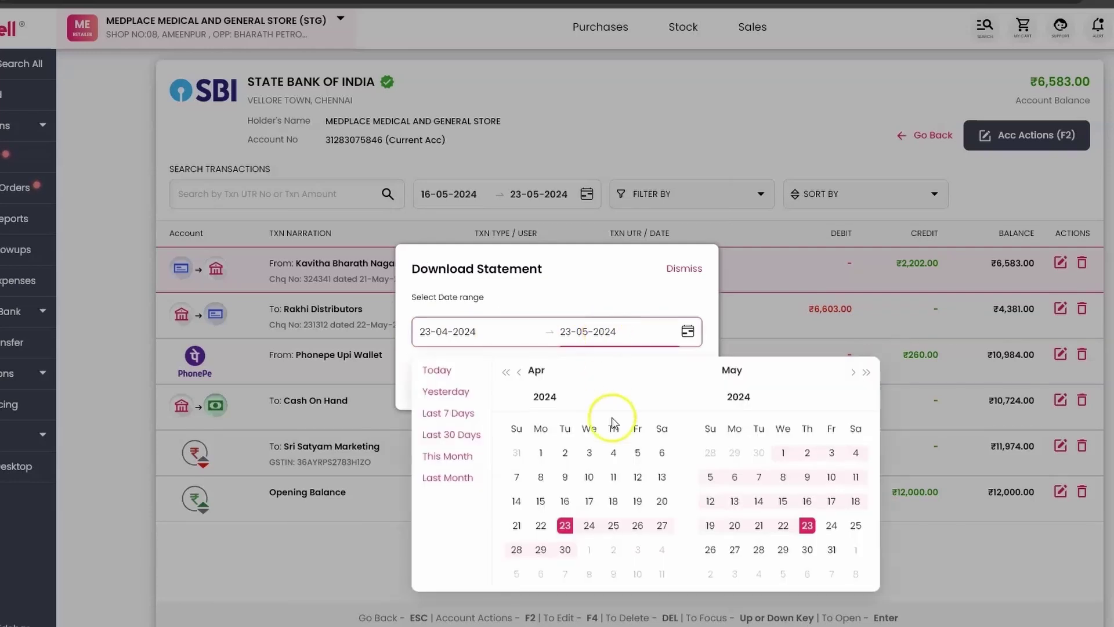
left_click(564, 525)
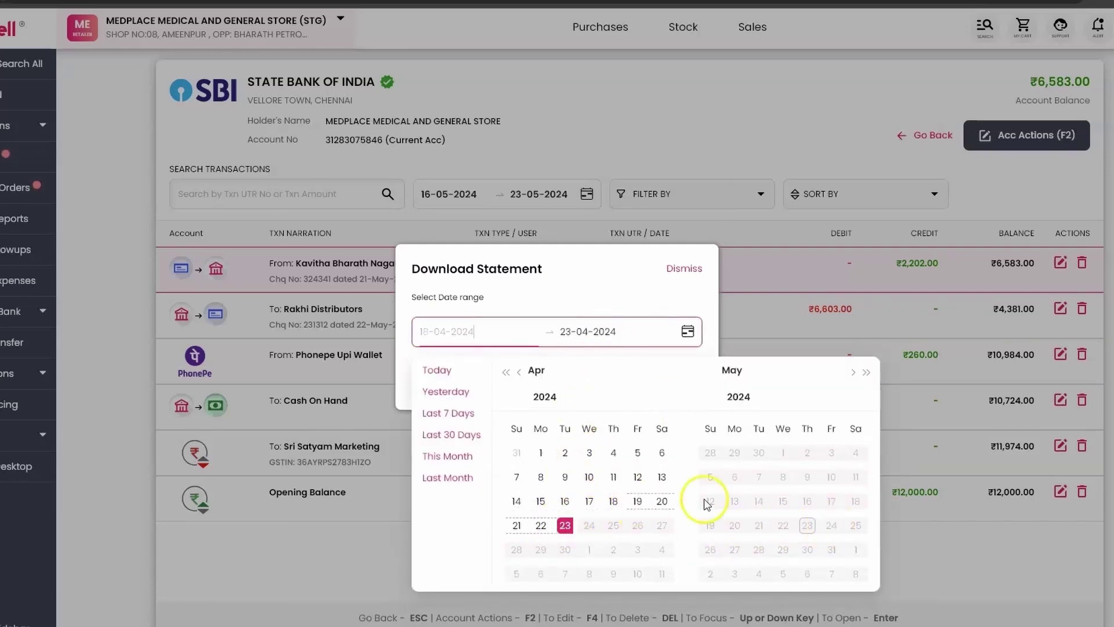
left_click(831, 525)
left_click(562, 387)
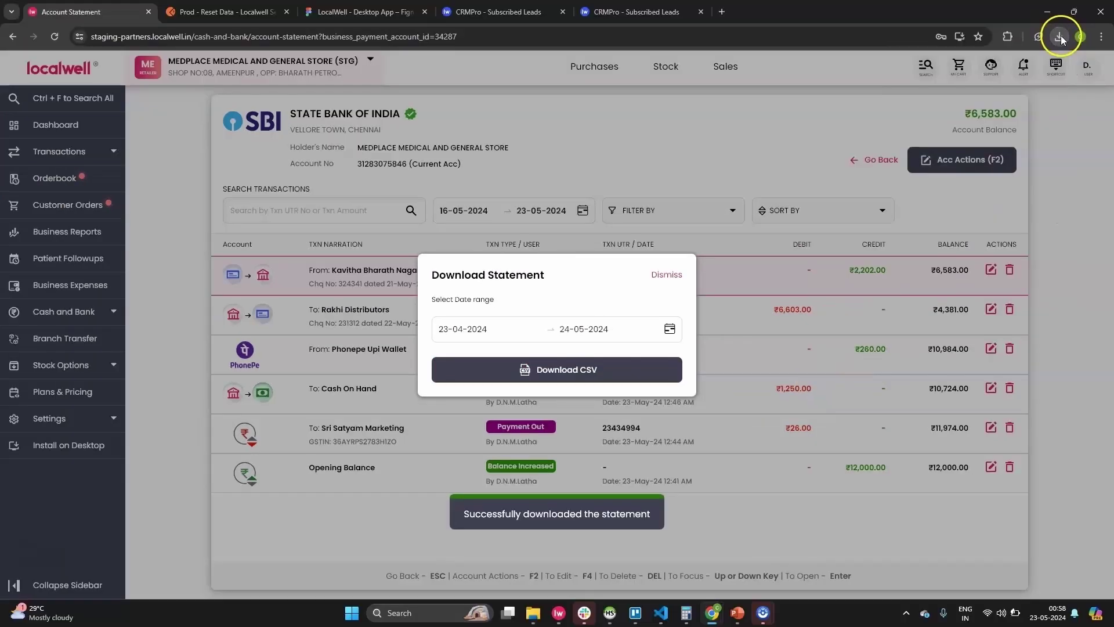
Open the downloaded statement spreadsheet from the browser's downloads, then close it.
left_click(1059, 36)
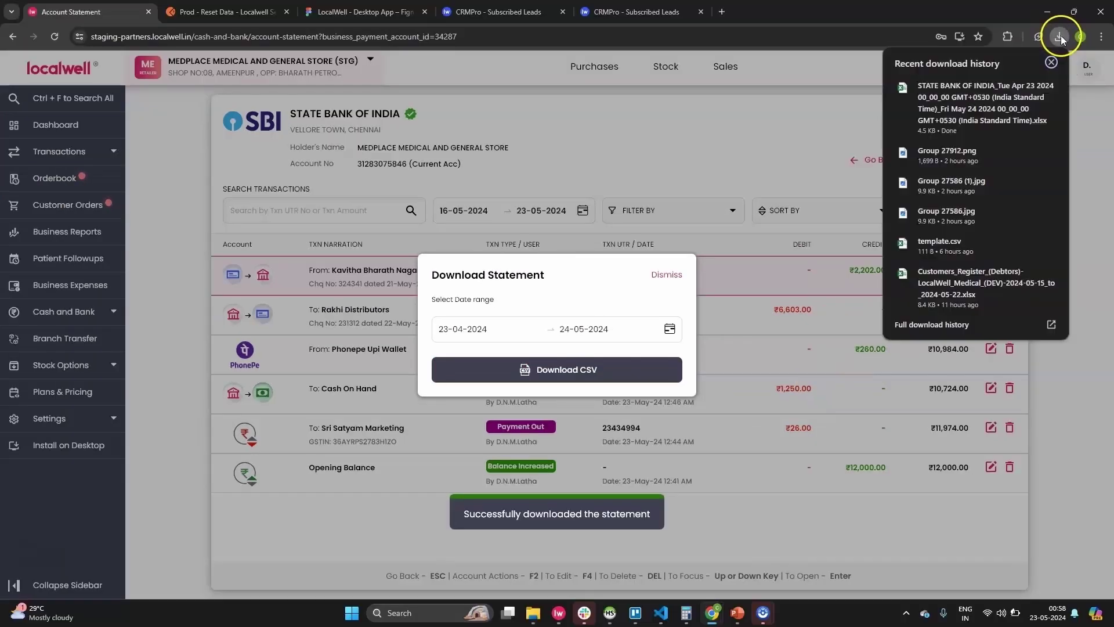
left_click(972, 100)
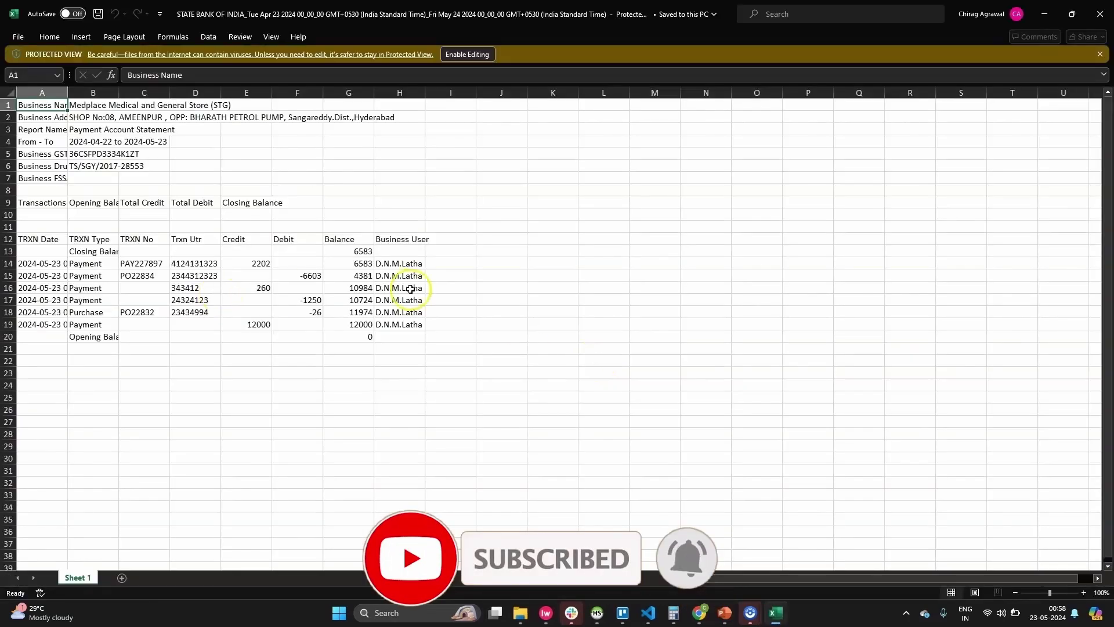
left_click(1099, 13)
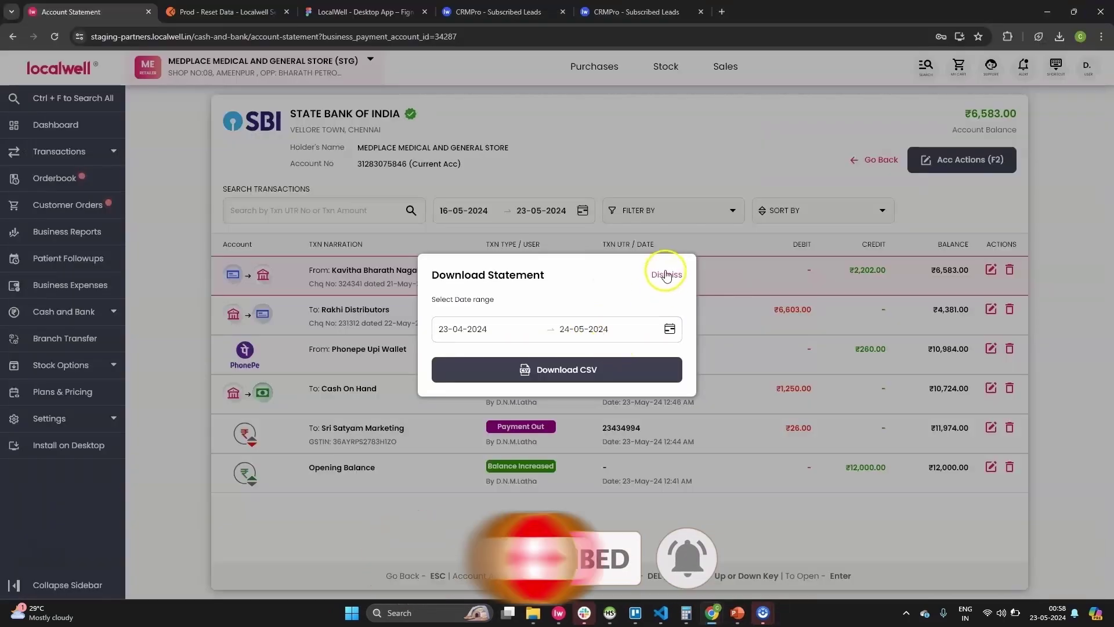
Dismiss the download dialog and choose Add or Reduce Balance for State Bank of India.
left_click(666, 275)
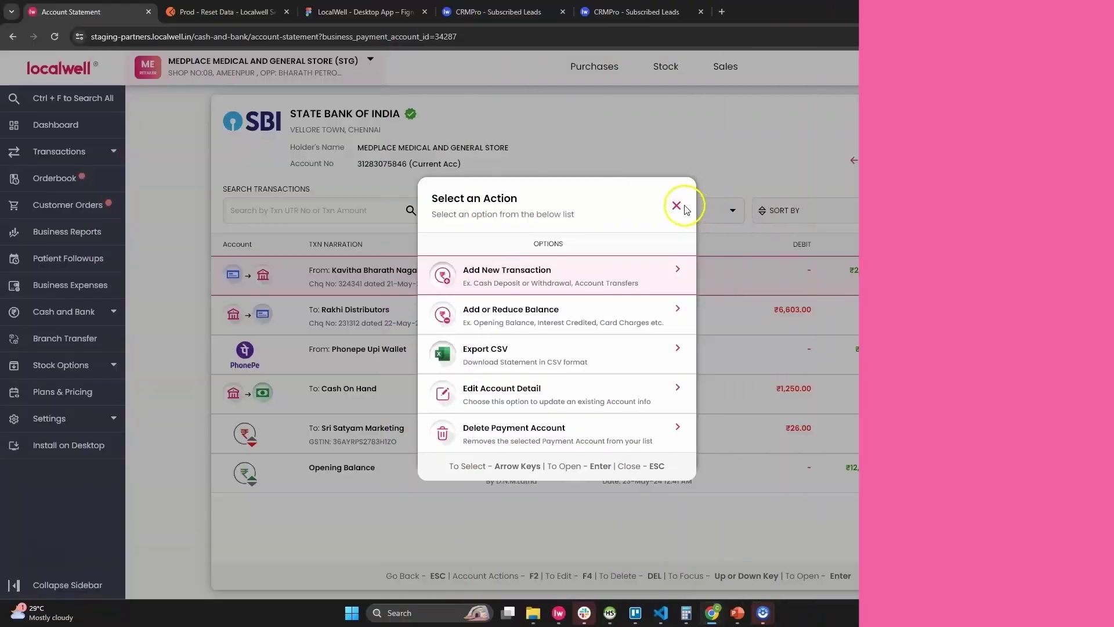
left_click(676, 206)
left_click(986, 160)
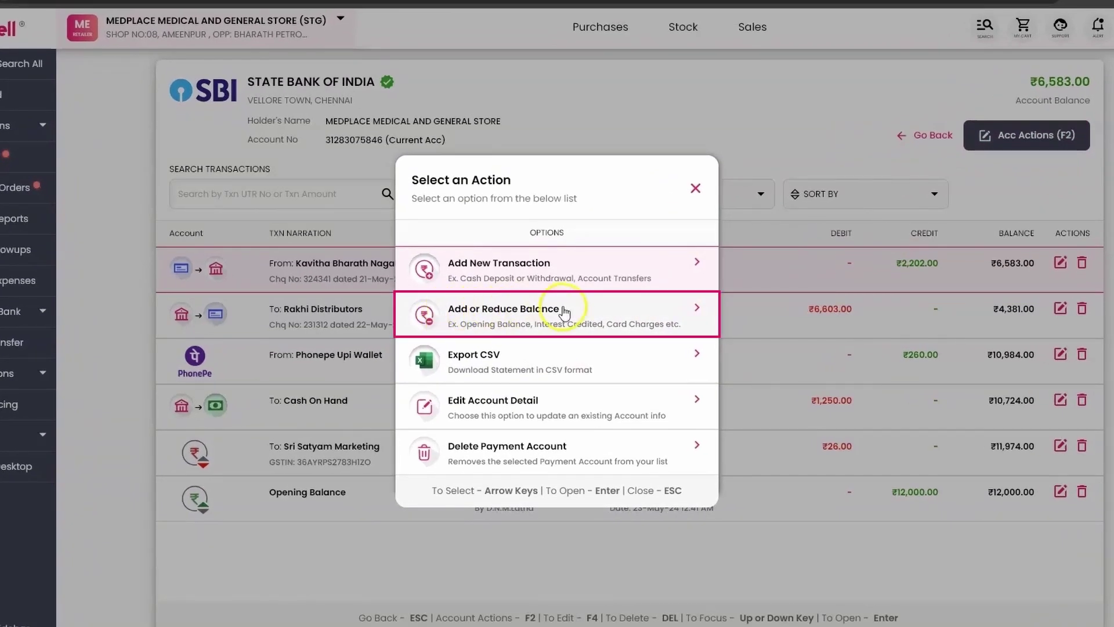
left_click(528, 318)
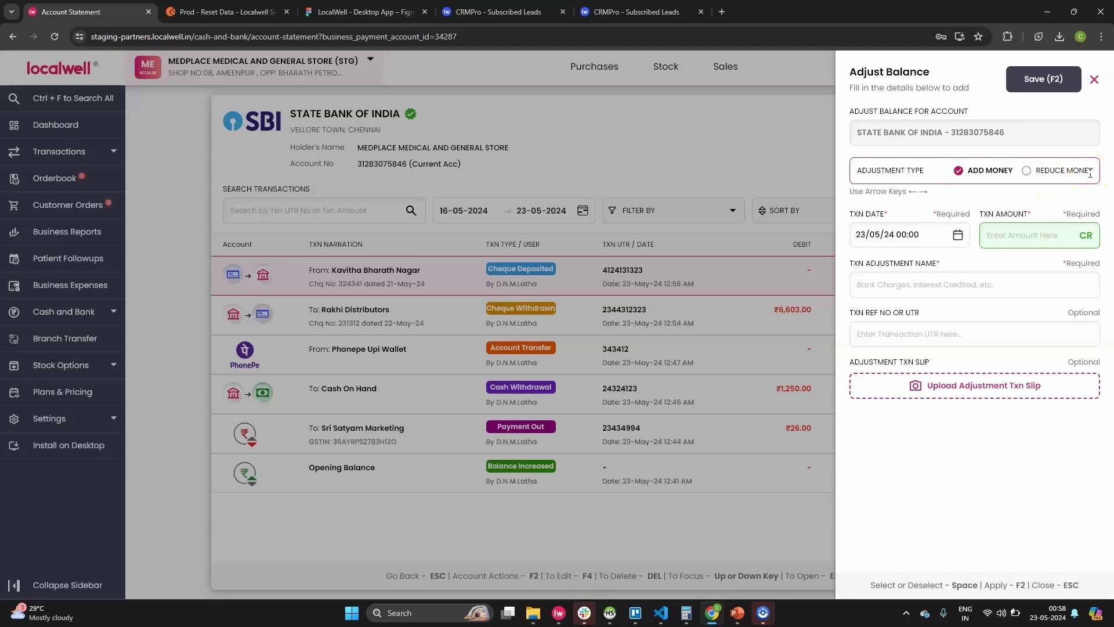
Set the adjustment date and time to 22/05/24 16:30.
left_click(926, 234)
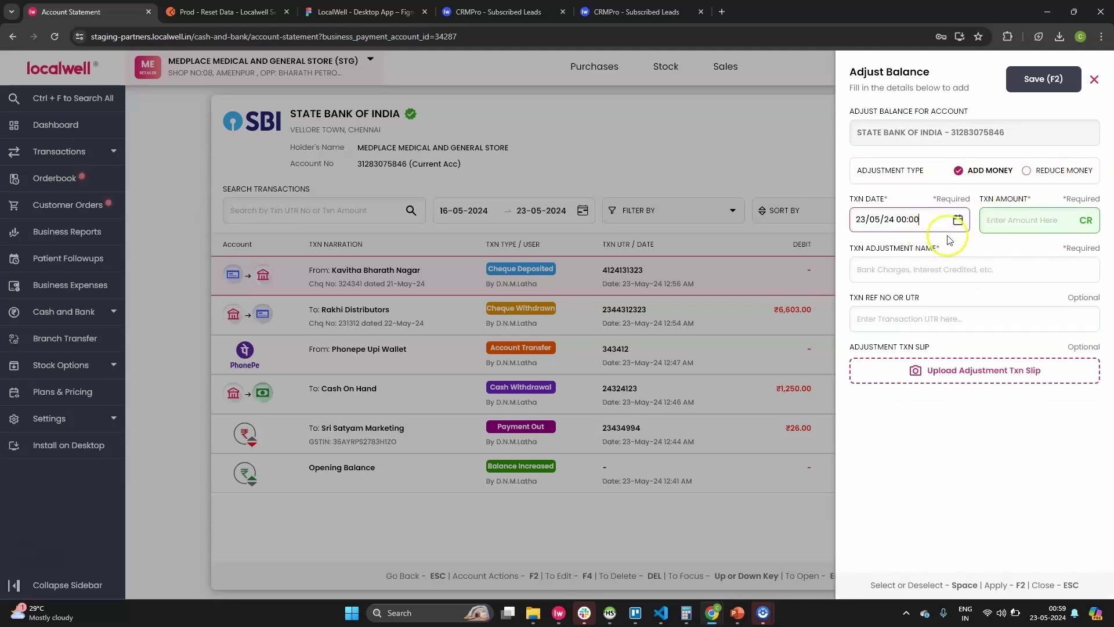
left_click(957, 221)
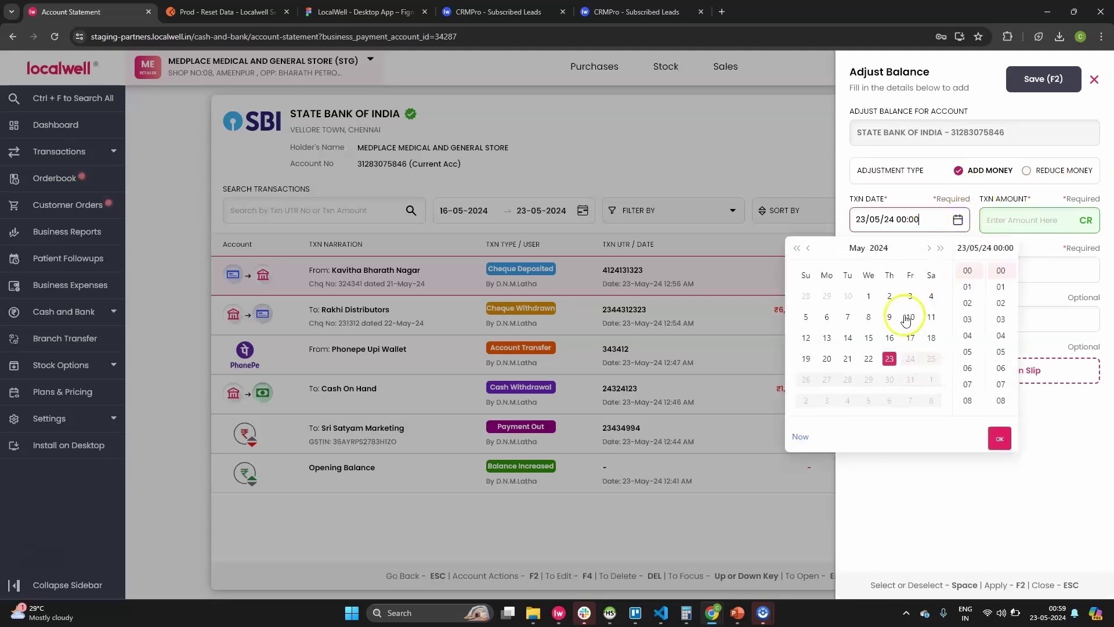
left_click(877, 360)
scroll(967, 343, "down", 3)
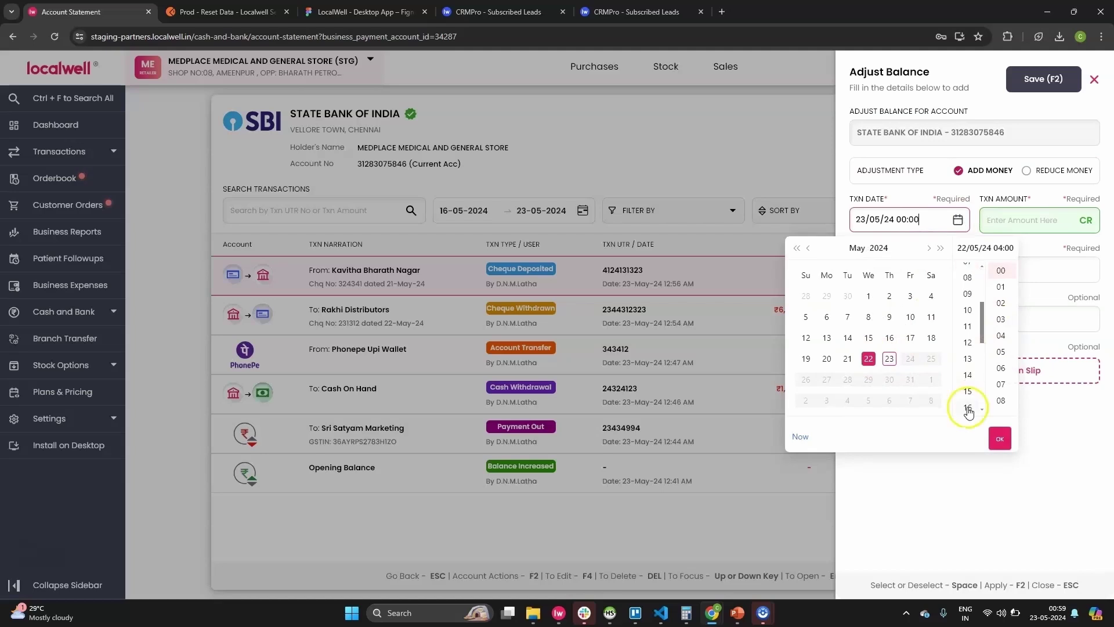
left_click(967, 400)
scroll(1007, 356, "down", 6)
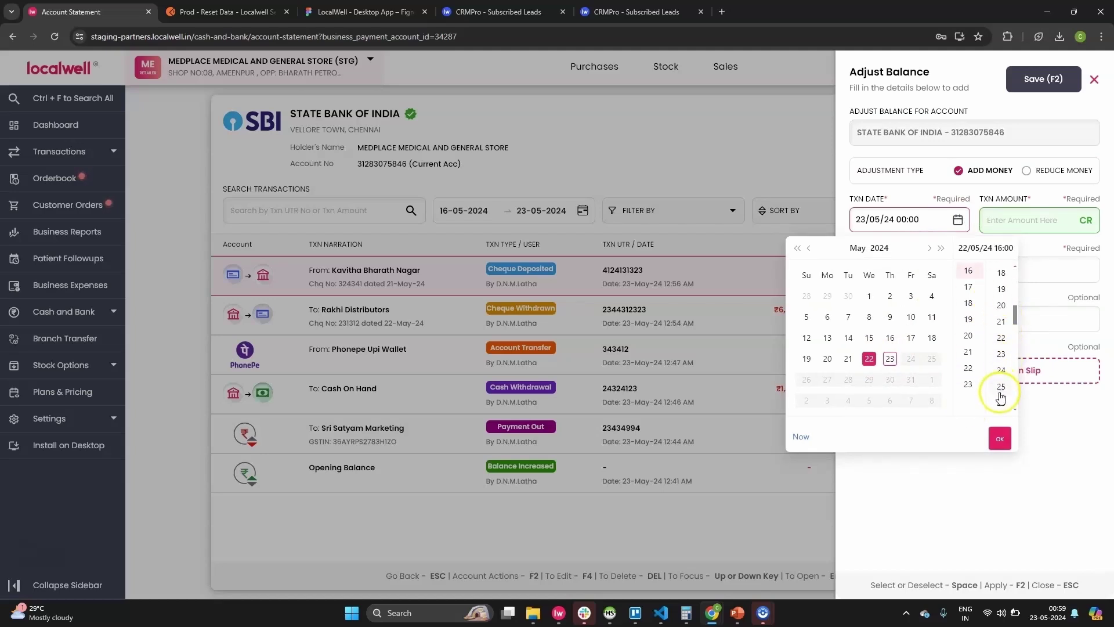
left_click(1000, 406)
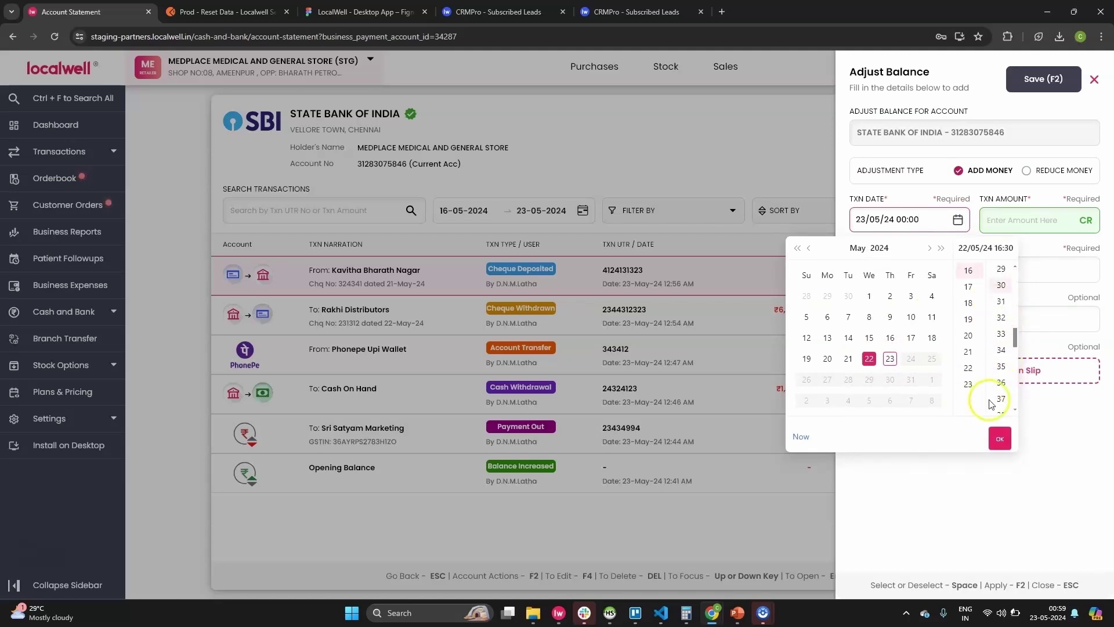
left_click(1000, 439)
Enter amount 1100 named Interest Credited with reference 32124 and save the adjustment.
left_click(1009, 219)
type("1100")
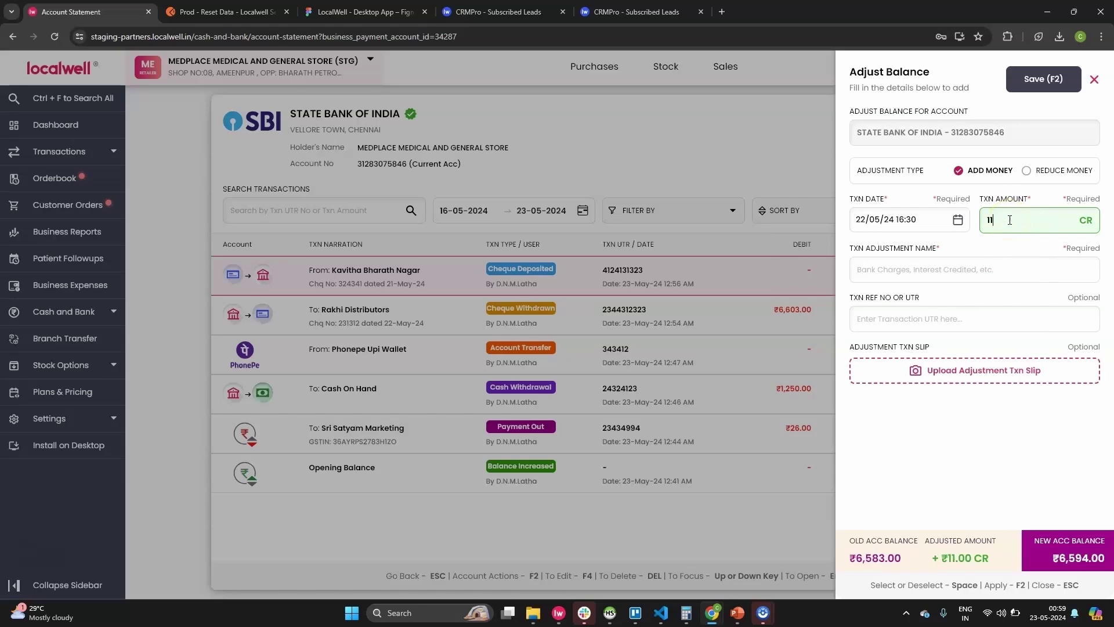
left_click(937, 269)
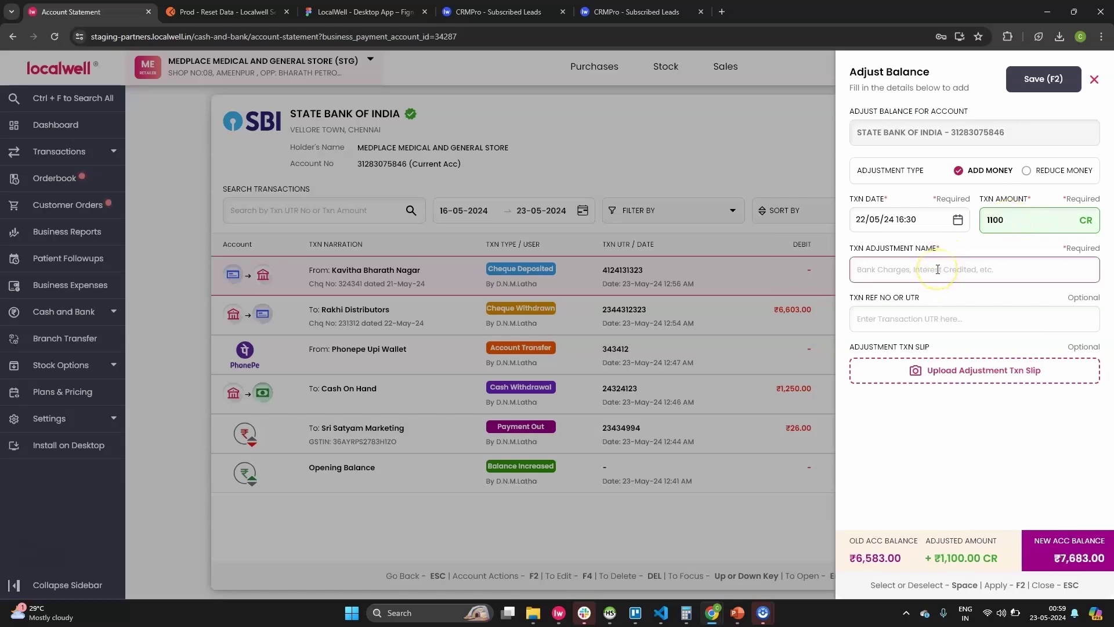
type("Interest Credited")
key("Tab")
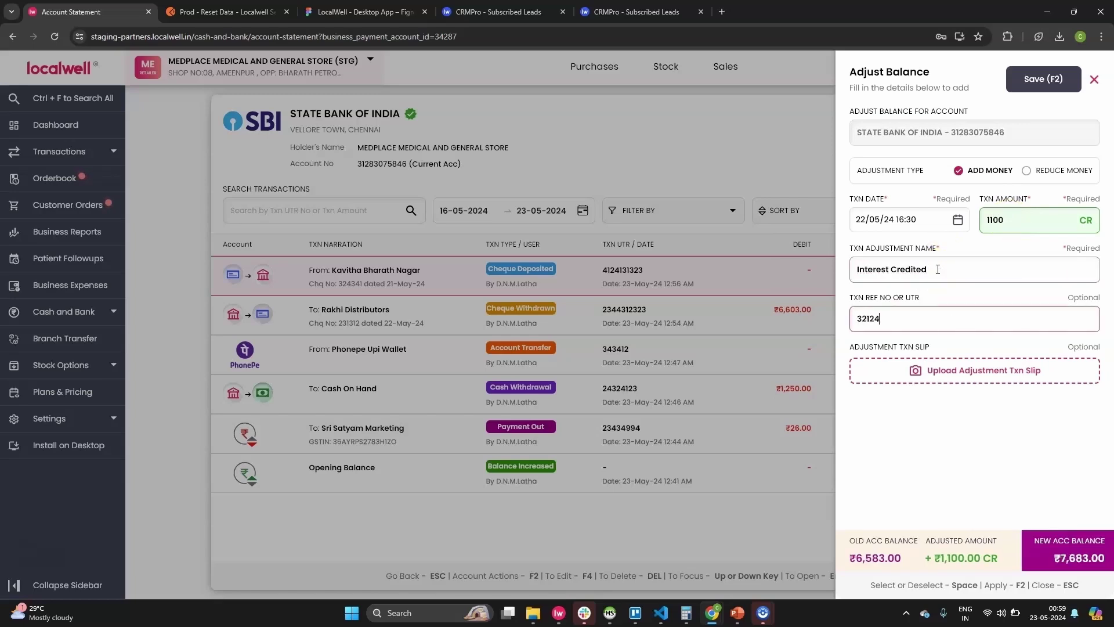
key("F2")
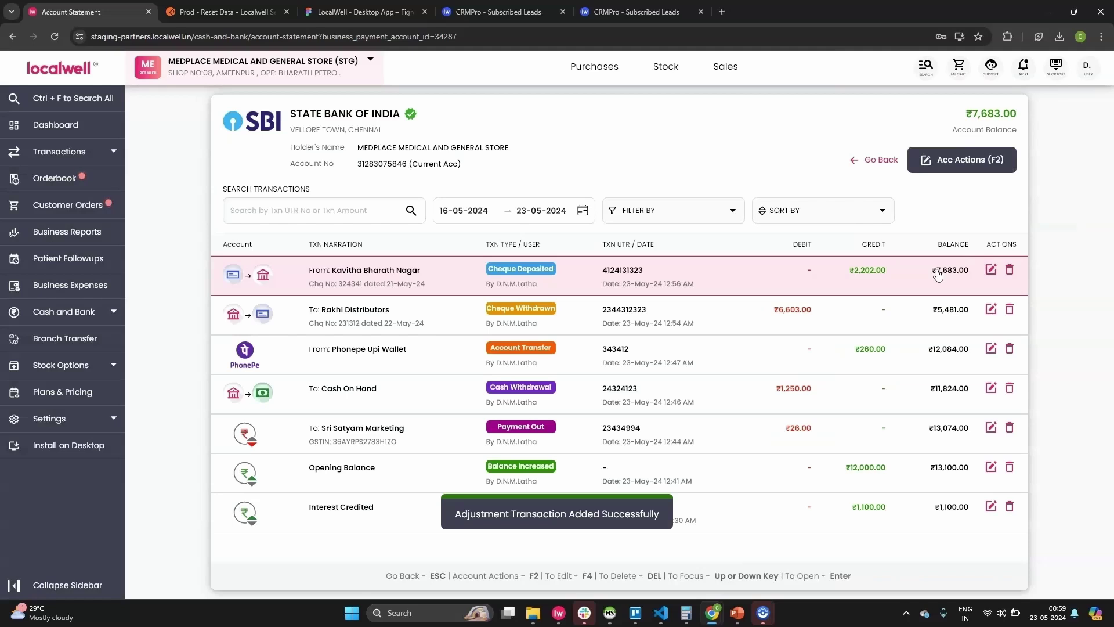